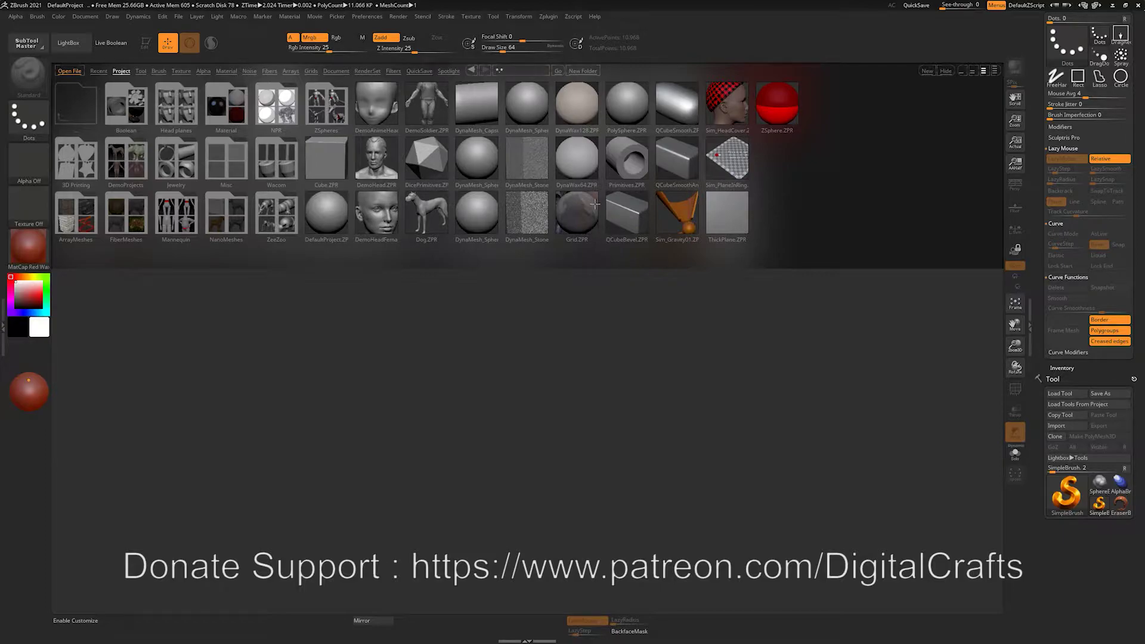
- Dock the Stroke palette in the side tray and load the DefaultProject.ZPR sphere project
left_click(446, 16)
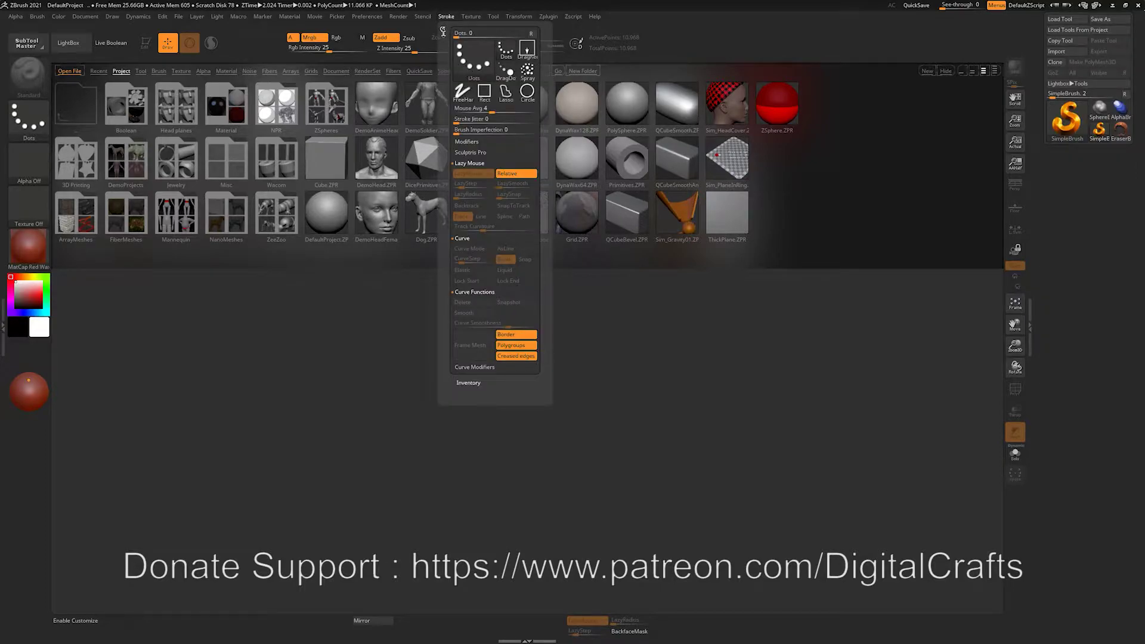
mouse_move(441, 29)
left_mouse_down()
mouse_move(817, 7)
mouse_move(1079, 23)
left_mouse_up()
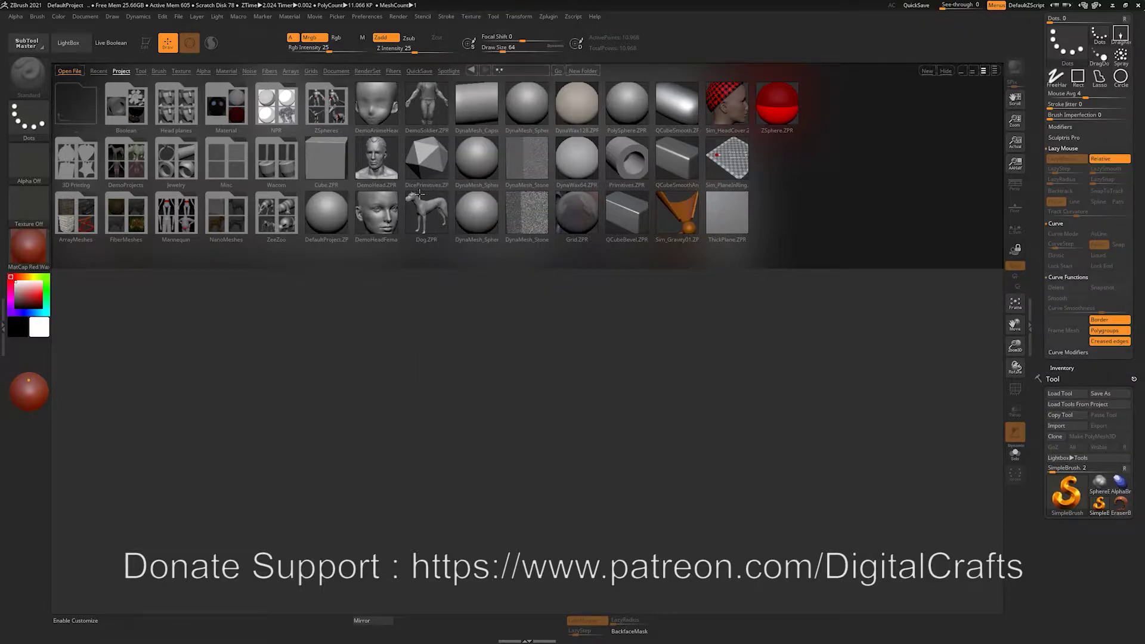
left_click(326, 210)
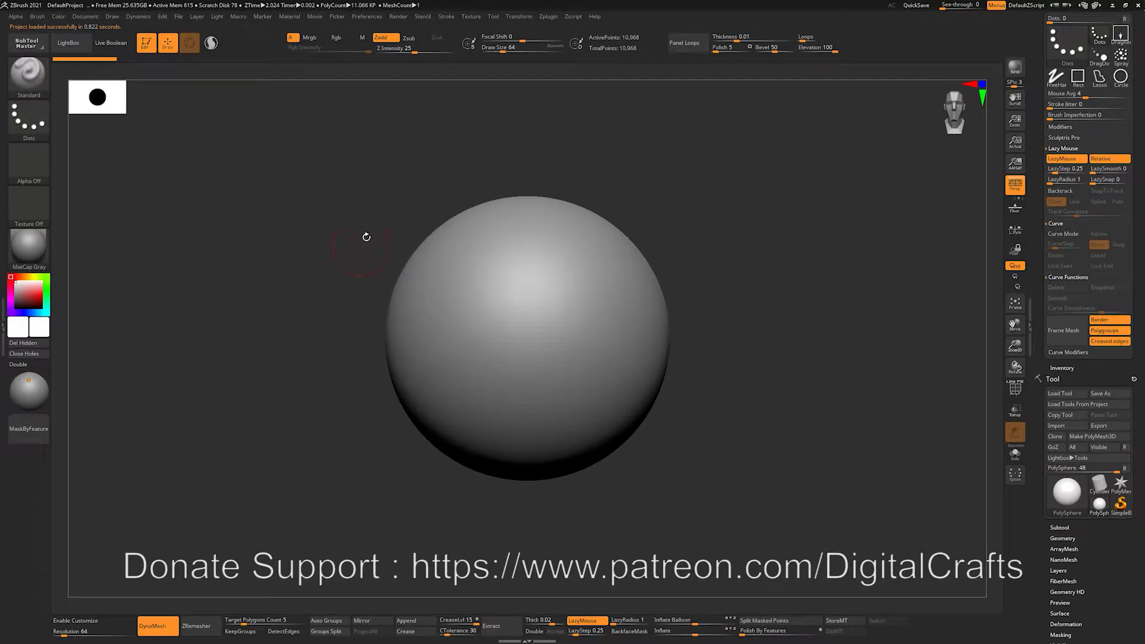
- Collapse the Curve and Curve Functions sections of the Stroke palette to keep the Lazy Mouse settings in focus
left_click(1057, 225)
left_click(1060, 234)
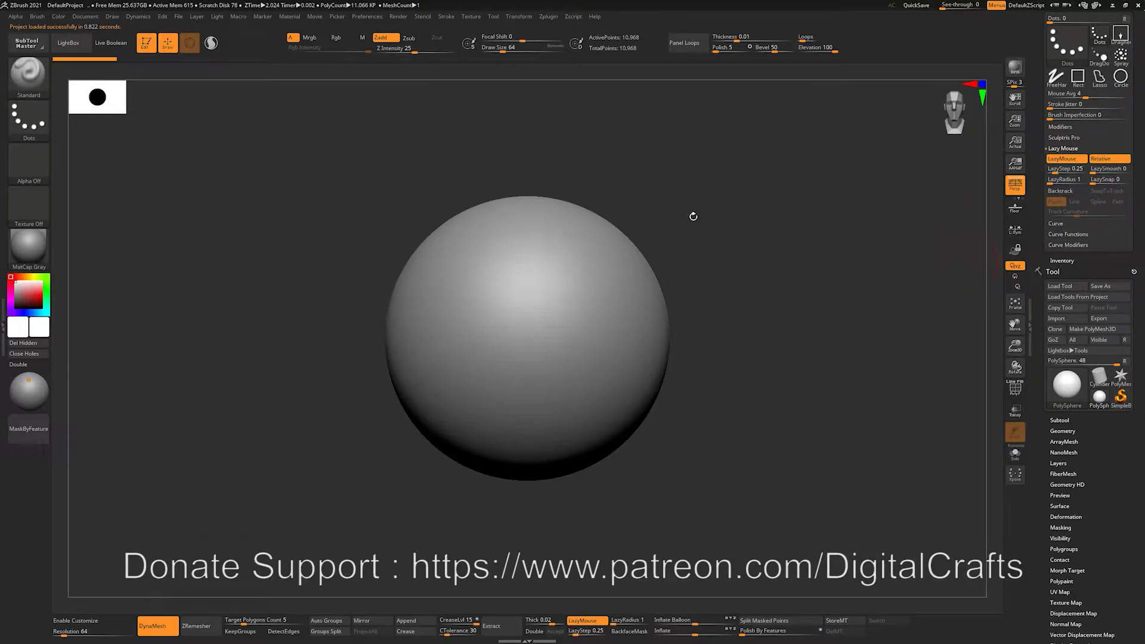
left_click_drag(717, 194, 697, 196, "alt")
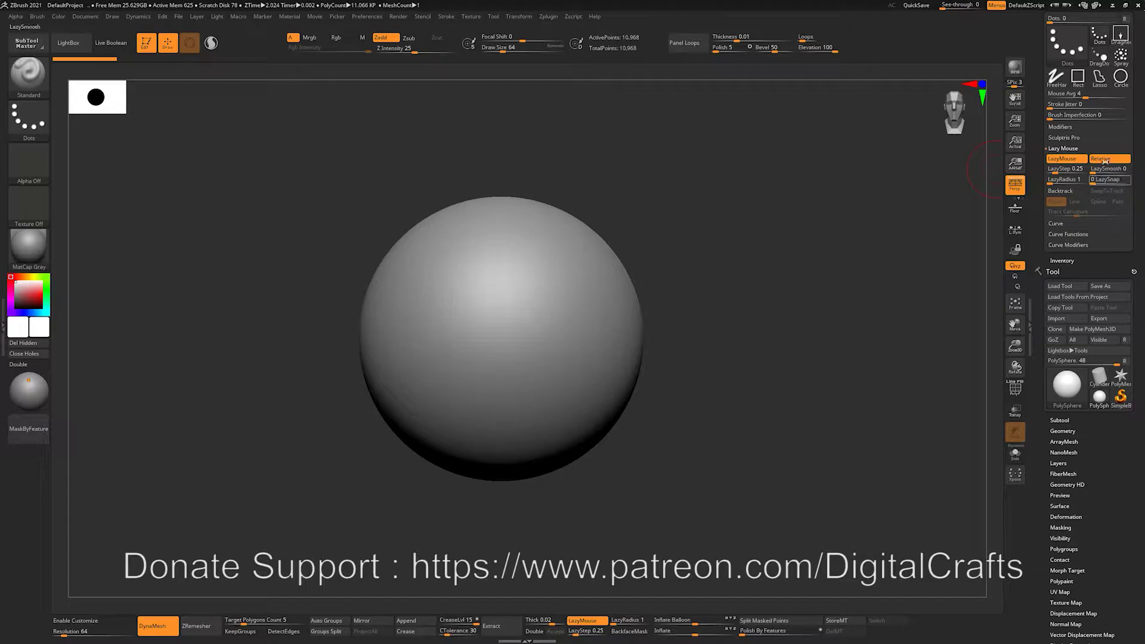
left_click_drag(697, 194, 733, 163, "alt")
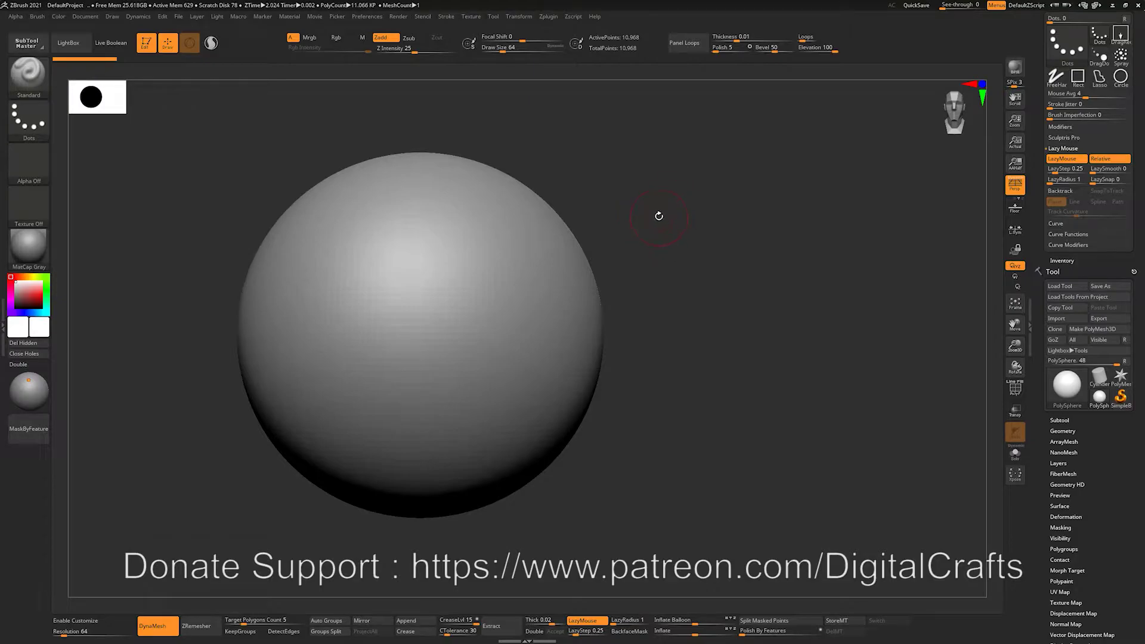
- Examine the stroke types available for the Standard brush in the Stroke palette
left_click(35, 128)
left_click_drag(1138, 106, 1138, 117)
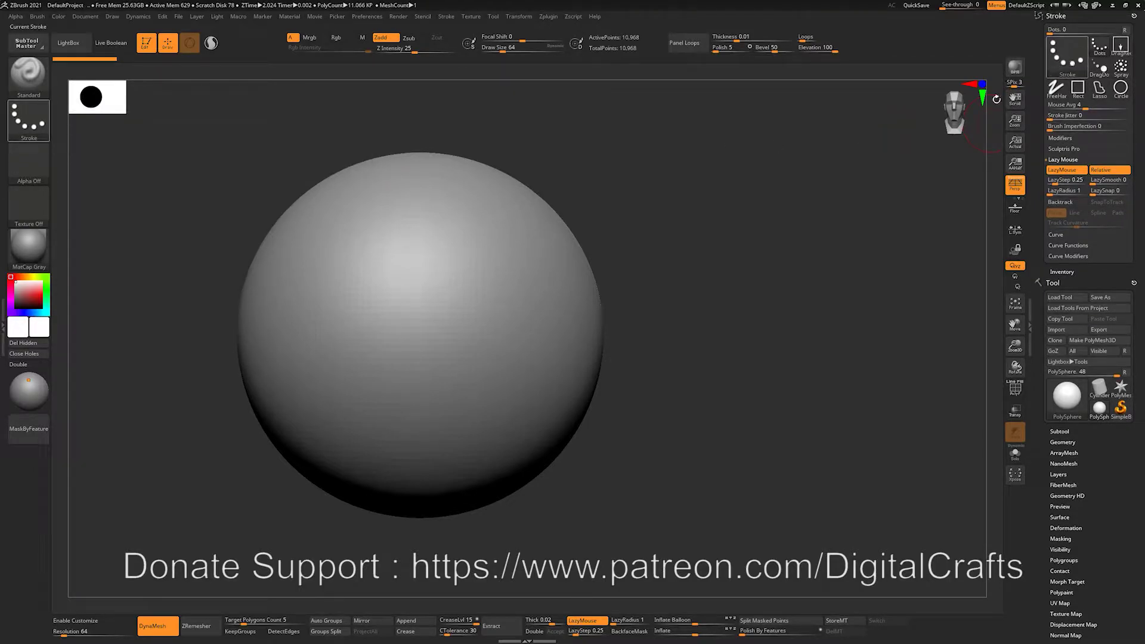
left_click(28, 123)
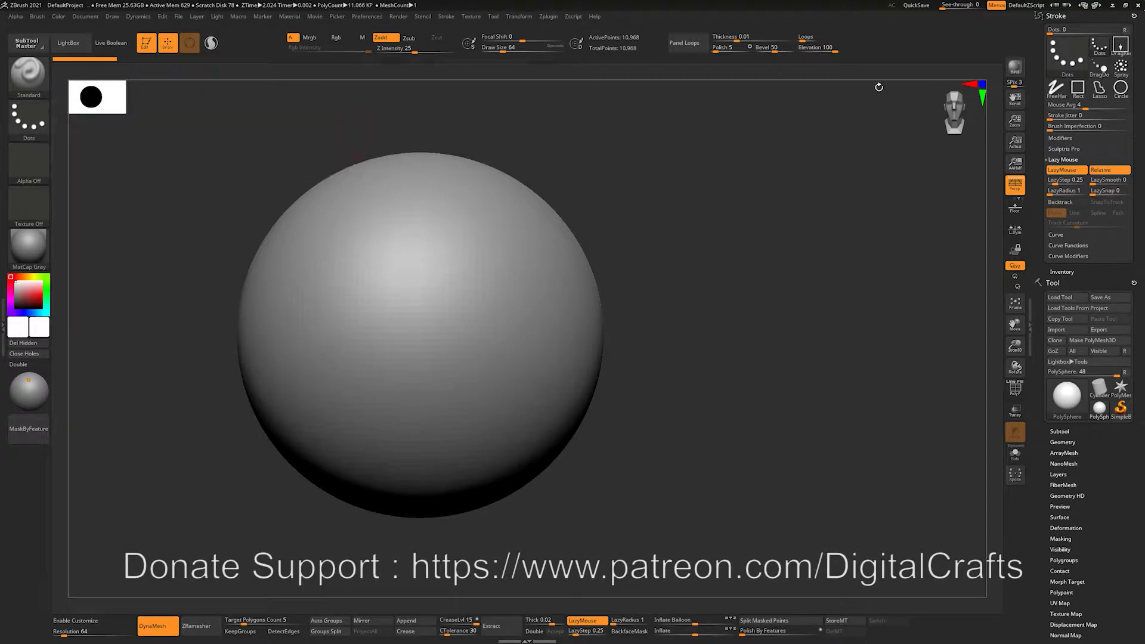
left_click(1066, 55)
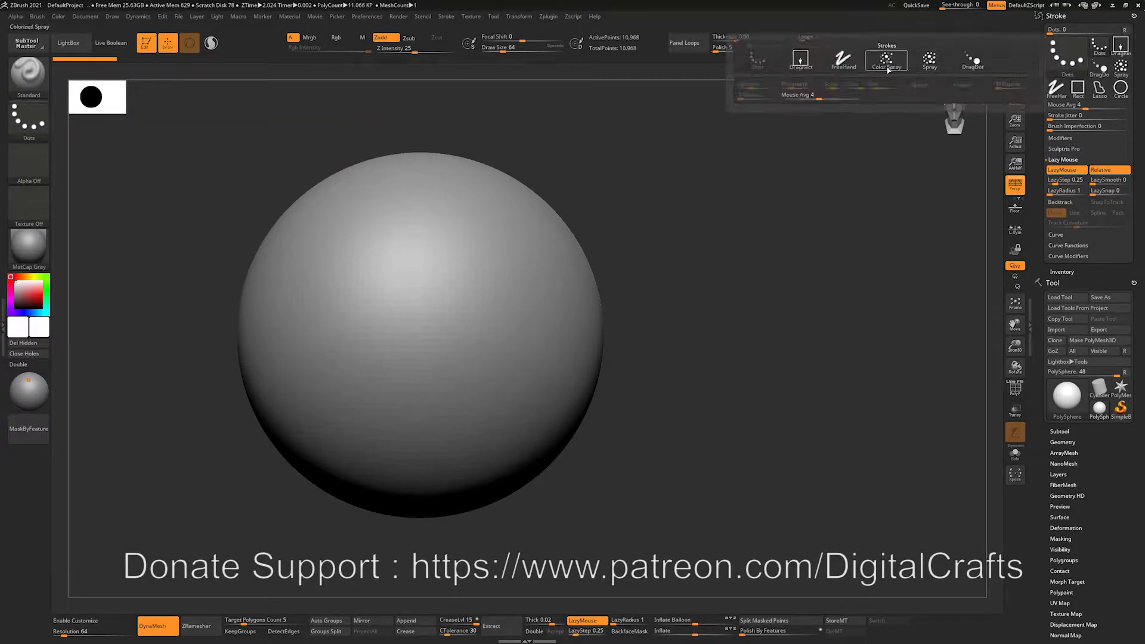
left_click_drag(680, 176, 656, 152, "alt")
right_click_drag(656, 152, 710, 187, "alt")
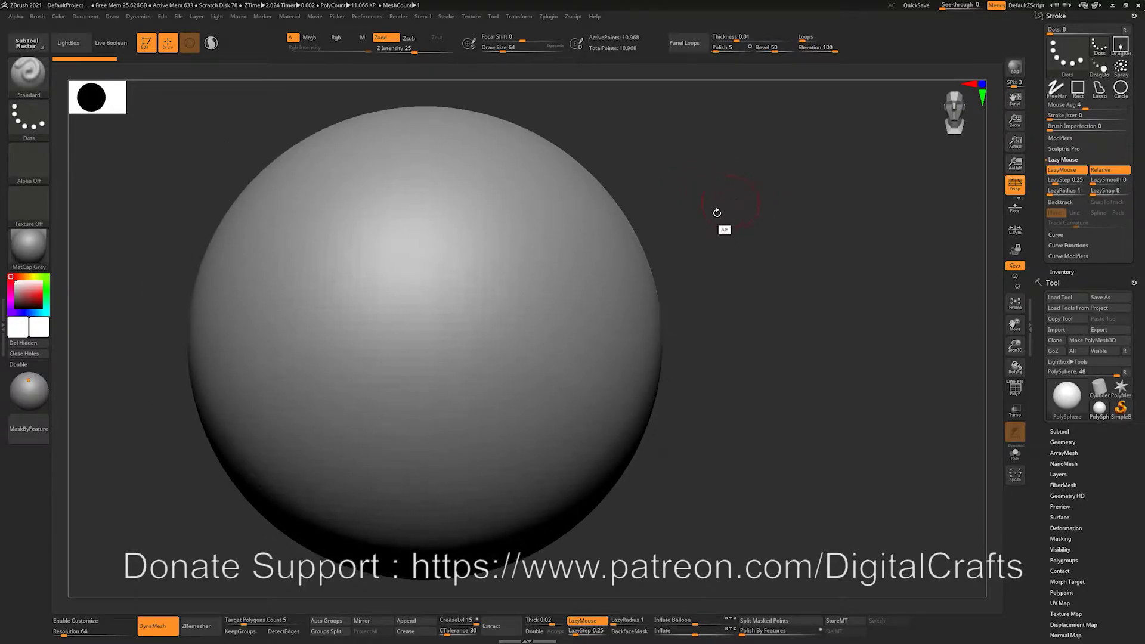
- Subdivide the sphere twice and set the brush draw size to 35
key("ctrl")
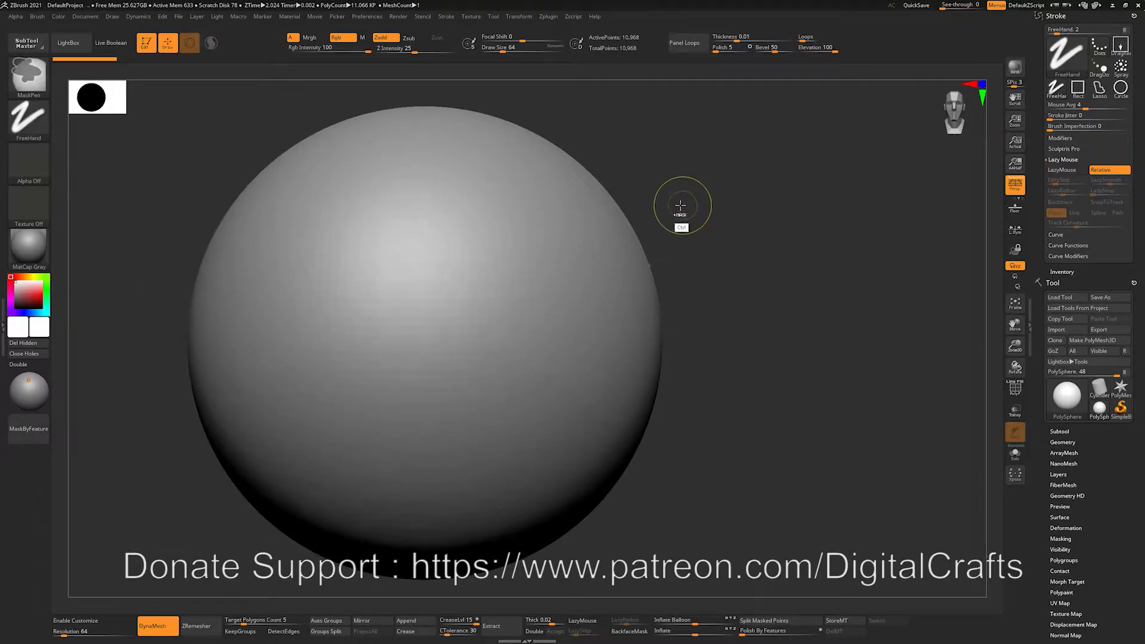
key("ctrl")
key("ctrl+d")
mouse_move(721, 203)
left_mouse_down("alt")
mouse_move(705, 215)
mouse_move(725, 193)
left_mouse_up("alt")
key("s")
left_click_drag(502, 266, 497, 266)
key("s")
left_click_drag(431, 341, 434, 341)
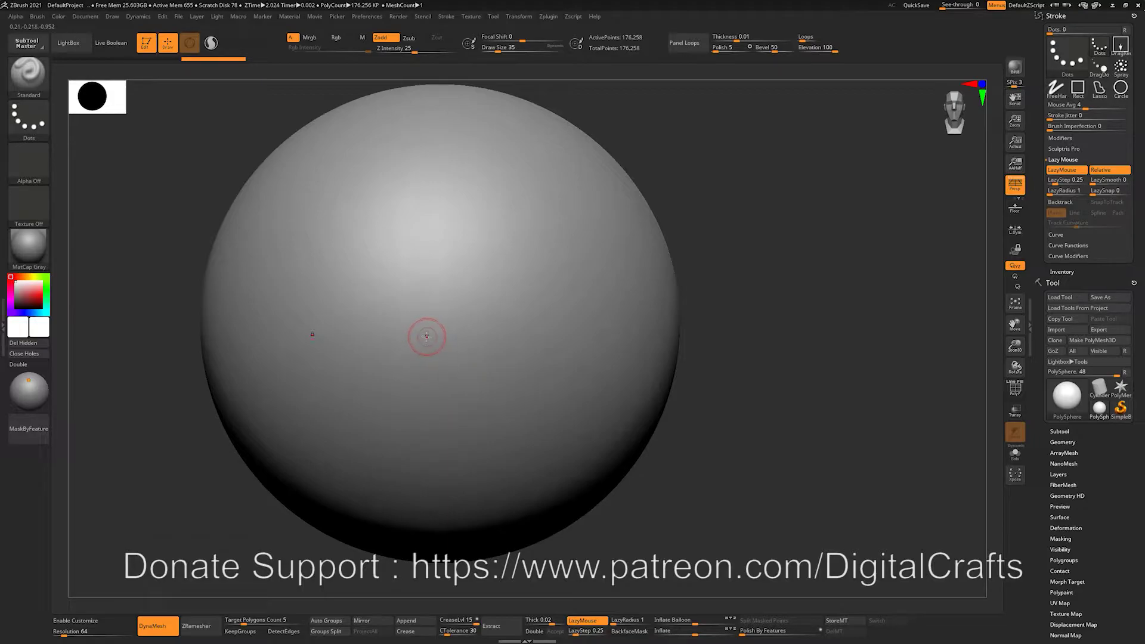
- Select the ClayBuildup brush briefly, return to the Standard brush and turn LazyMouse off for it
key("b")
key("c")
key("b")
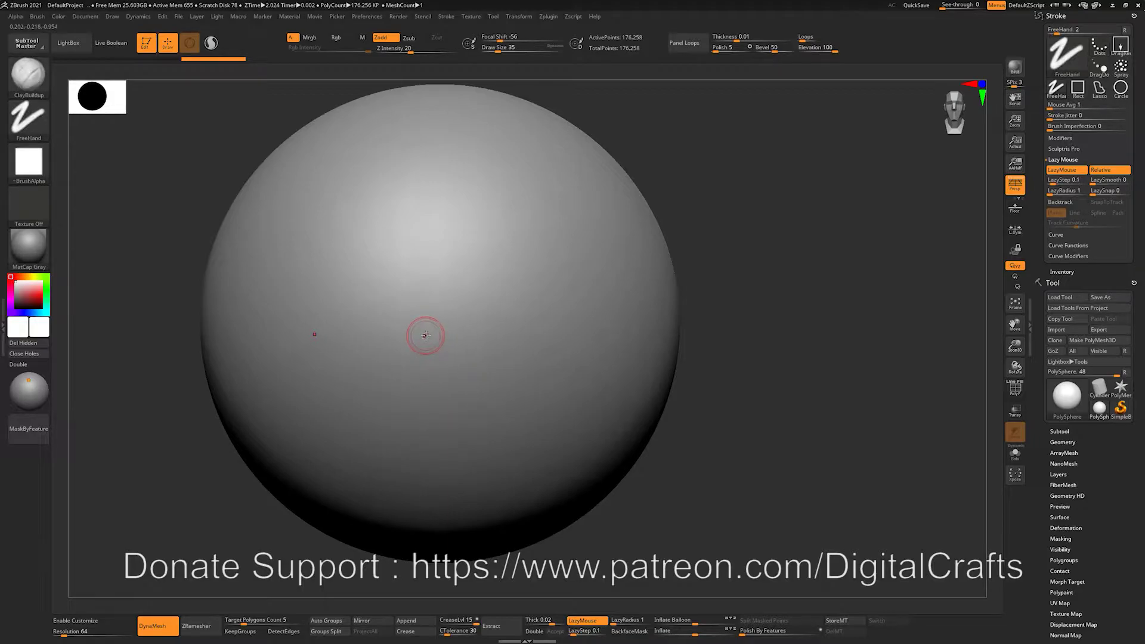
key("b")
key("s")
key("t")
left_click(1054, 171)
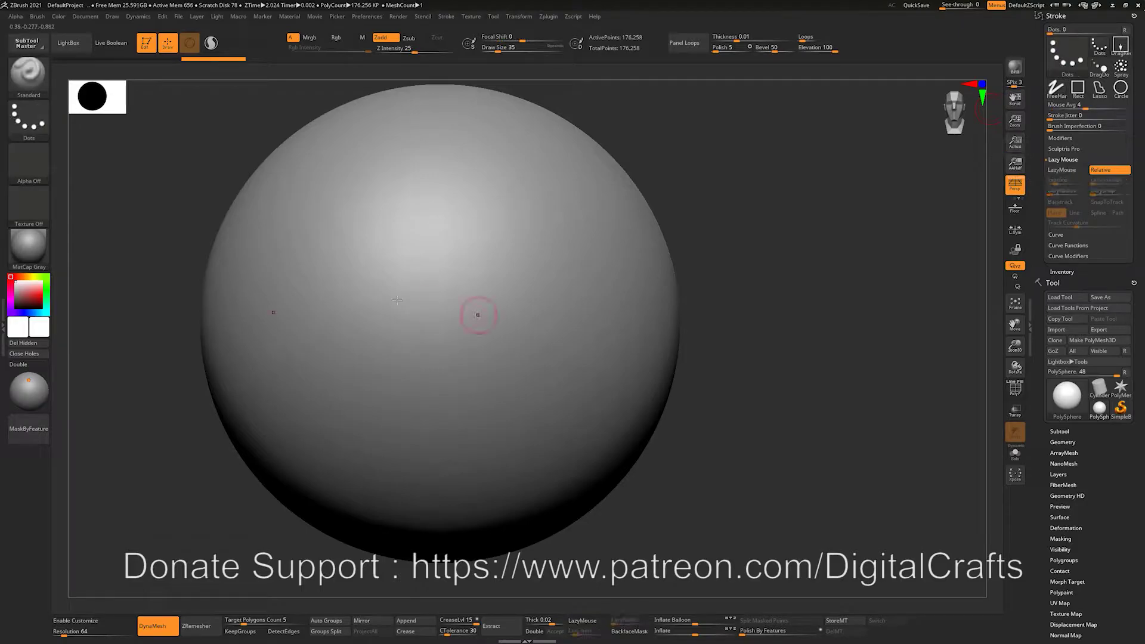
- Sculpt long diagonal test strokes on the sphere's front with LazyMouse off and undo them
mouse_move(462, 390)
left_mouse_down()
mouse_move(539, 197)
mouse_move(440, 429)
left_mouse_up()
left_click_drag(707, 254, 665, 264)
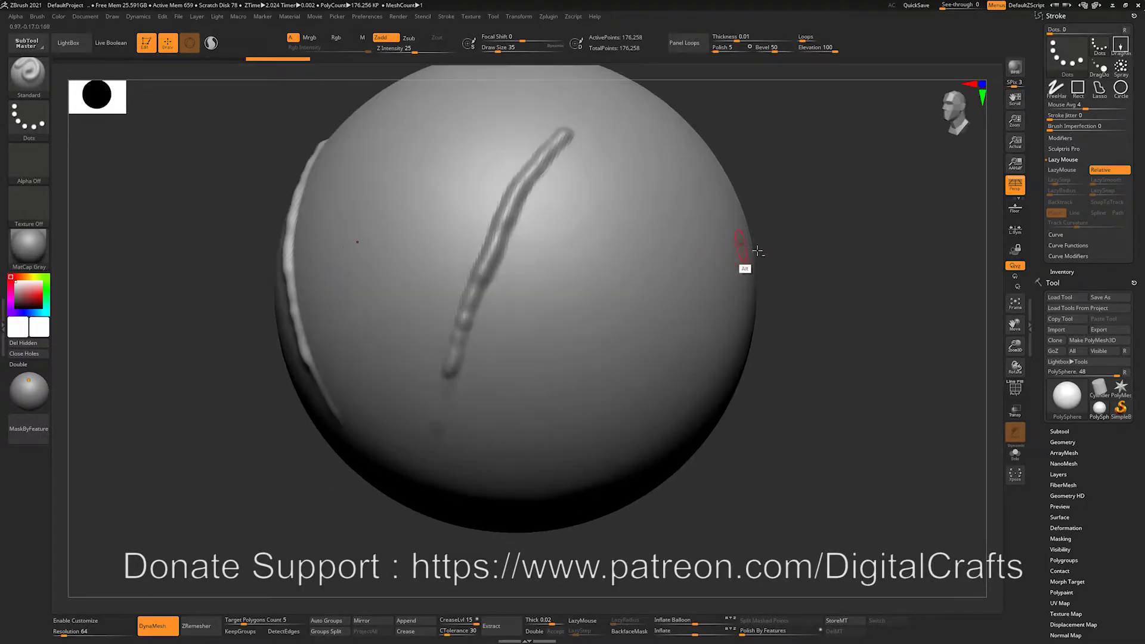
mouse_move(490, 429)
left_mouse_down()
mouse_move(506, 369)
mouse_move(603, 206)
mouse_move(507, 361)
left_mouse_up()
left_click_drag(821, 174, 784, 201)
mouse_move(793, 265)
left_mouse_down("alt")
mouse_move(739, 277)
mouse_move(713, 298)
left_mouse_up("alt")
key("ctrl+z")
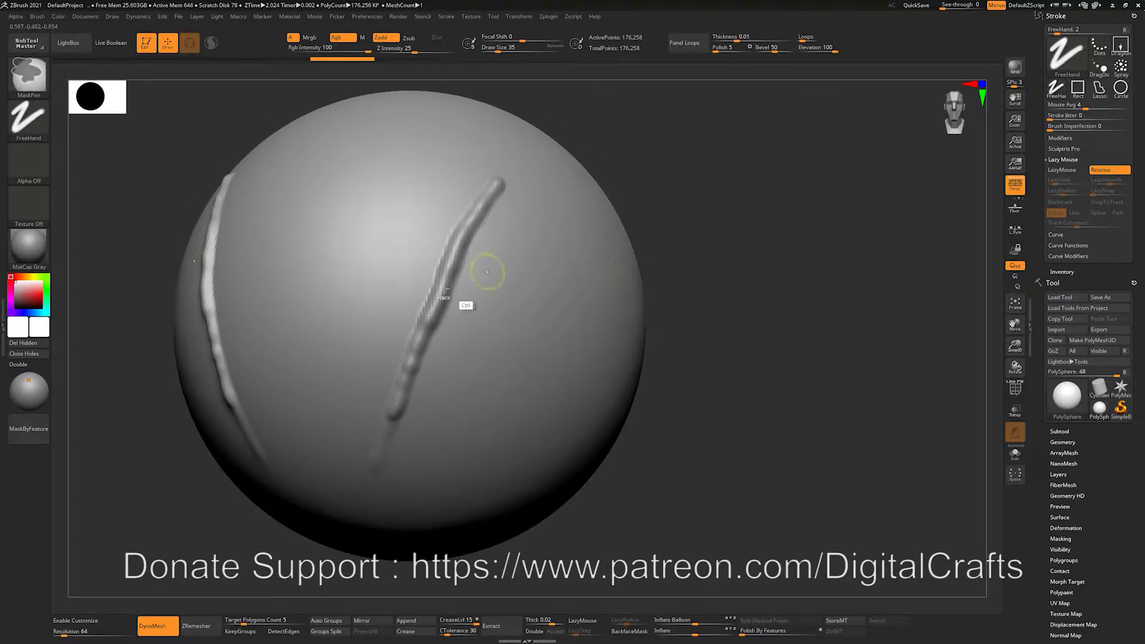
key("ctrl+z")
mouse_move(689, 193)
left_mouse_down()
mouse_move(674, 197)
mouse_move(717, 191)
left_mouse_up()
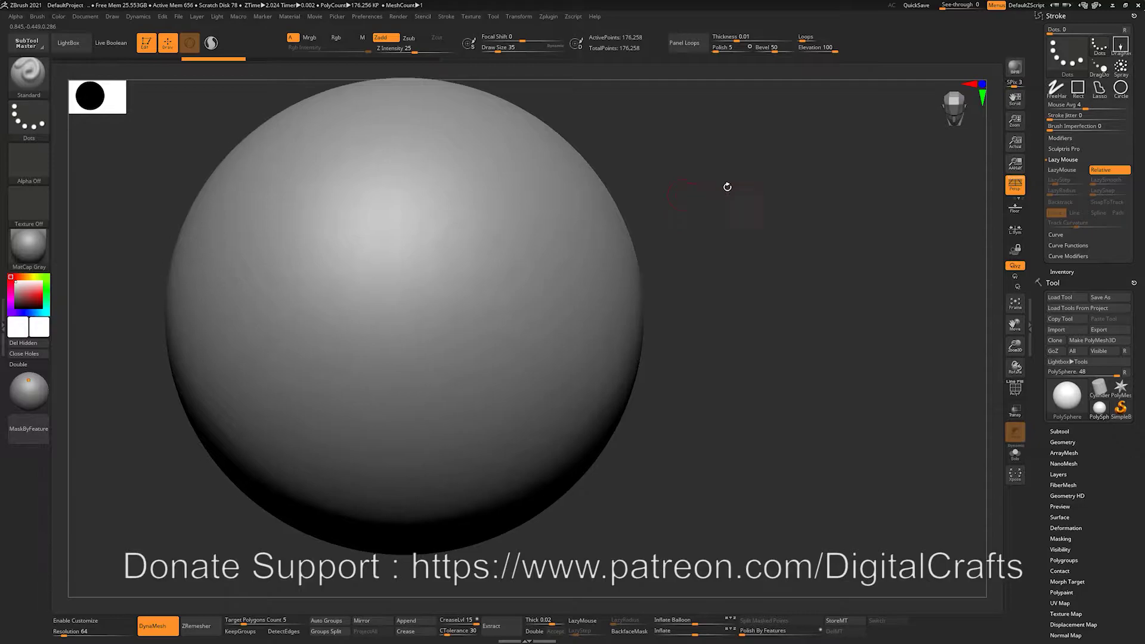
- Turn LazyMouse on and try a diagonal comparison stroke on the sphere's front, undoing it
key("l")
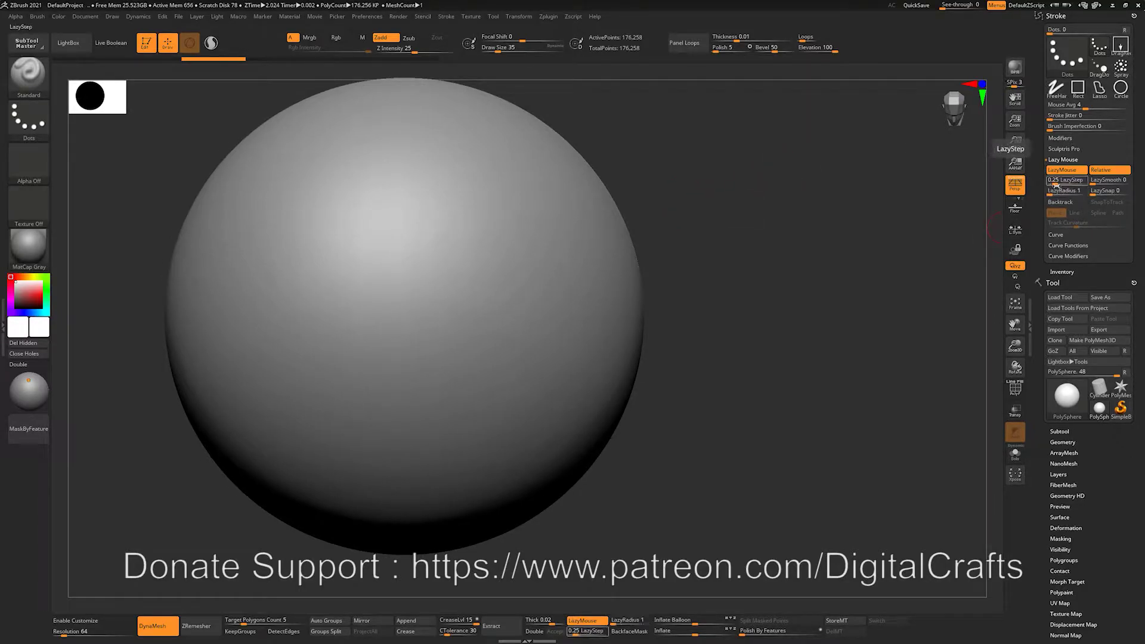
left_click_drag(723, 258, 750, 272, "alt")
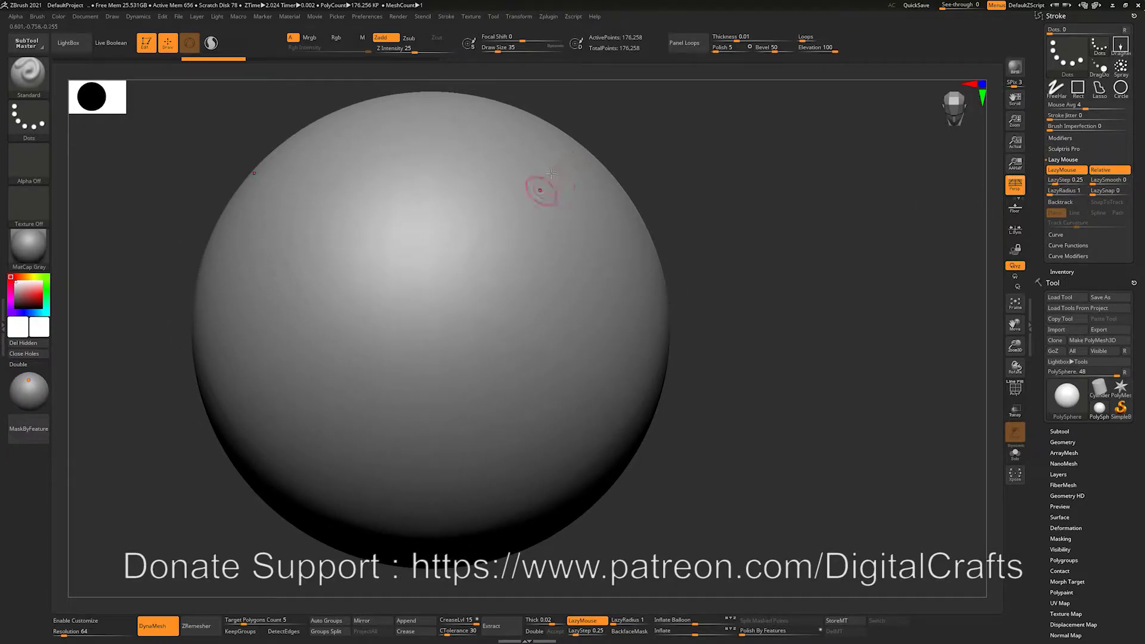
left_click_drag(553, 169, 431, 377)
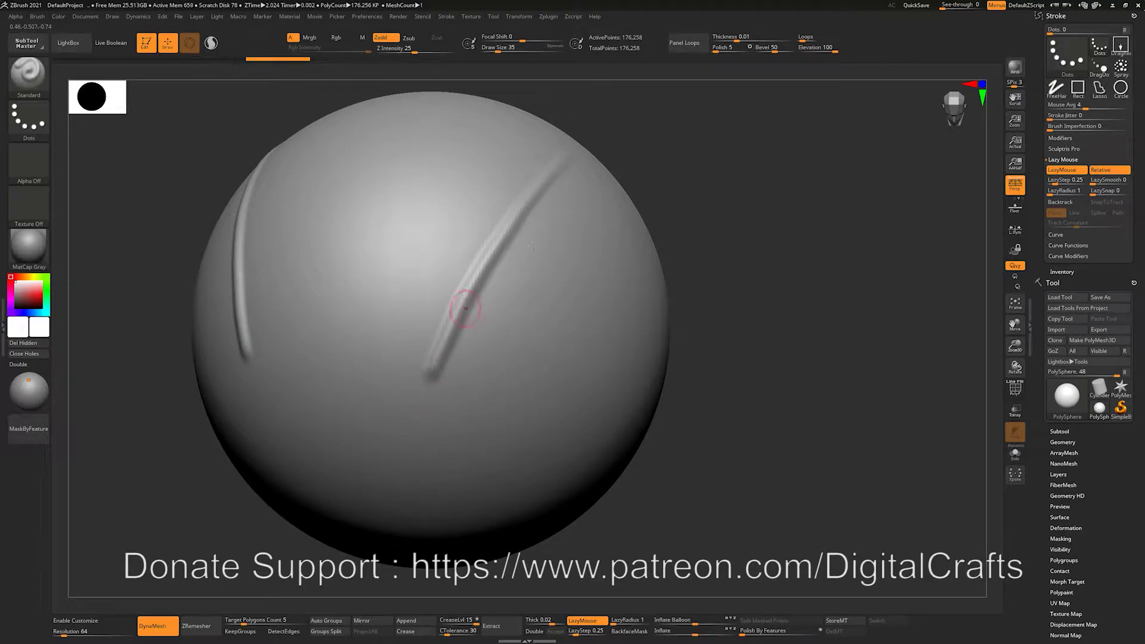
key("ctrl+z")
left_click_drag(790, 209, 813, 194, "alt")
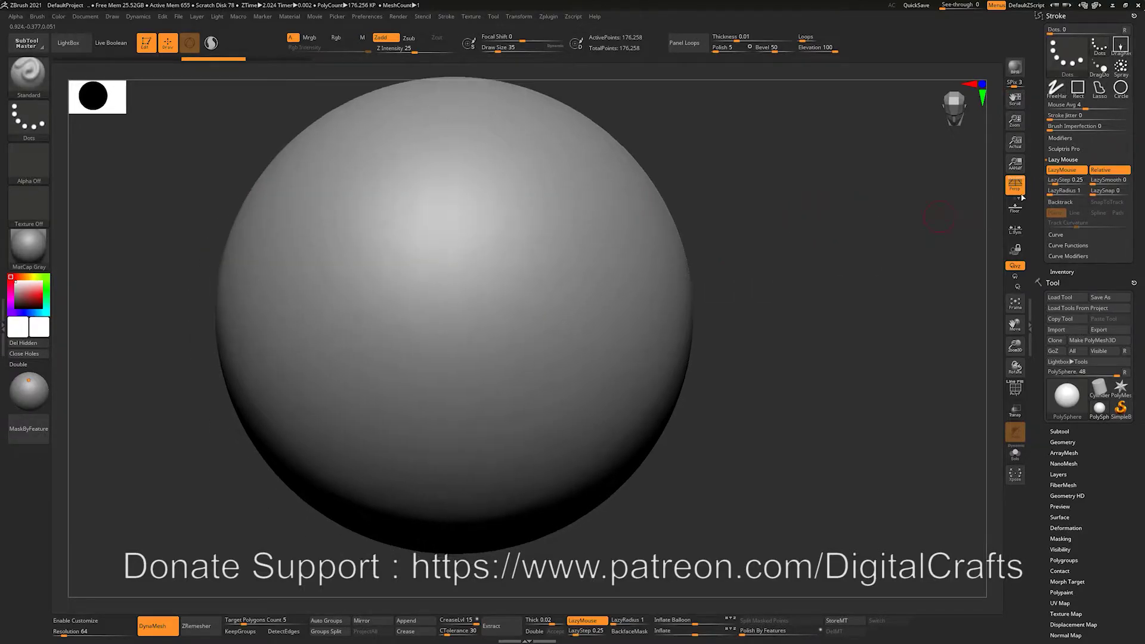
- Set the Standard brush's LazyRadius to 56 and sculpt diagonal, crossing and looping test strokes over the sphere's front
left_click_drag(1066, 191, 1056, 191)
left_click_drag(567, 166, 414, 403)
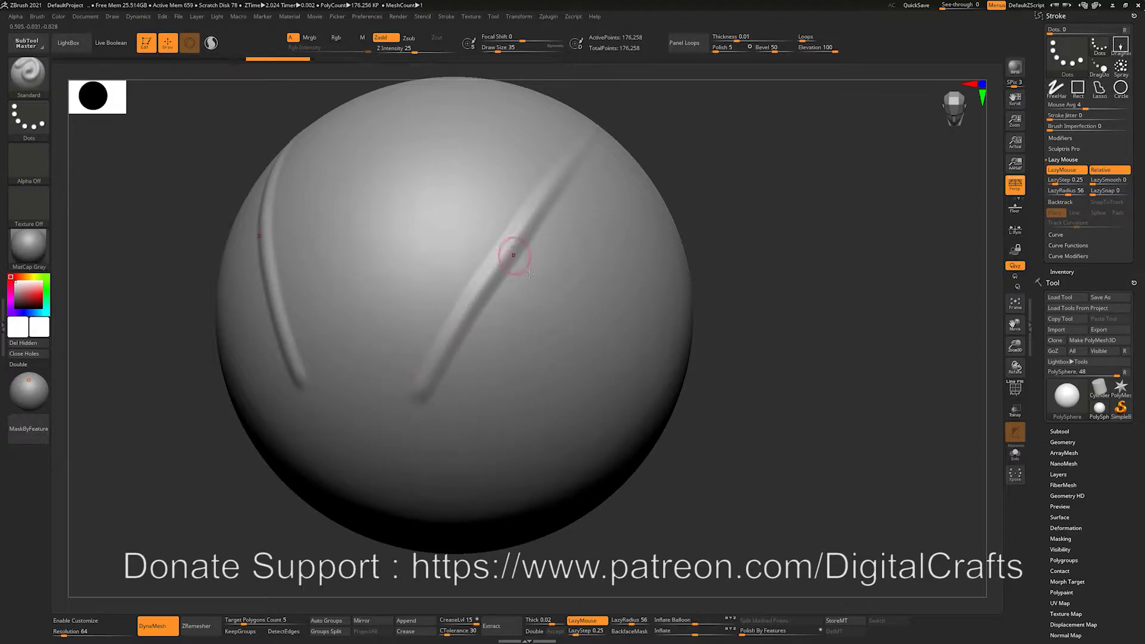
left_click_drag(528, 220, 422, 399)
left_click_drag(739, 260, 718, 236, "alt")
mouse_move(714, 239)
left_mouse_down()
mouse_move(726, 217)
mouse_move(741, 220)
left_mouse_up()
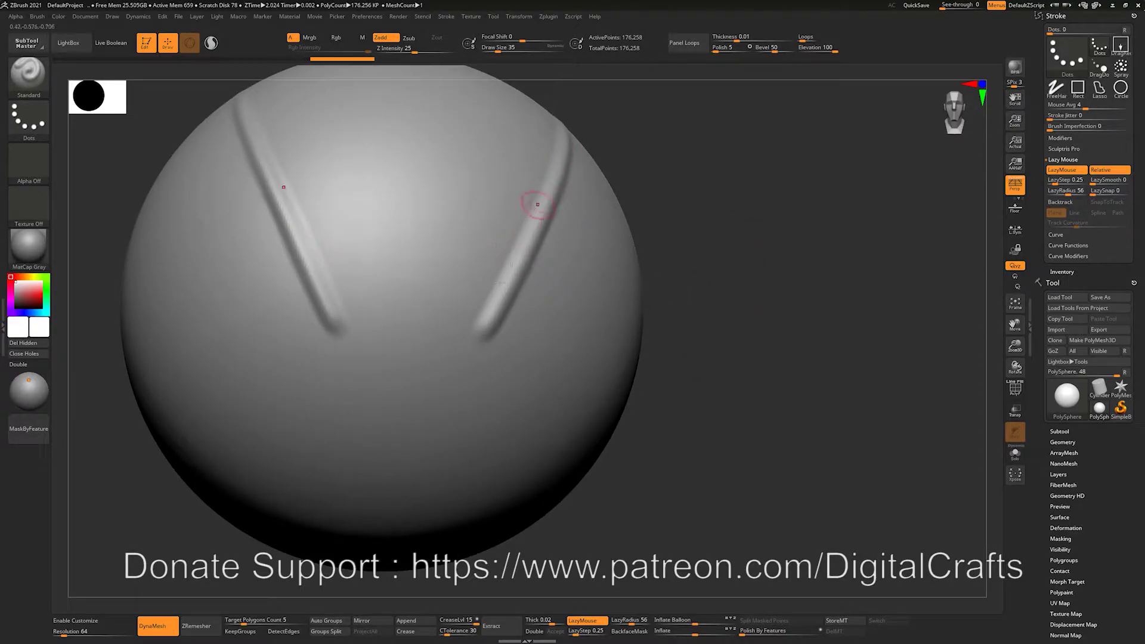
left_click_drag(666, 225, 598, 234)
mouse_move(524, 223)
left_mouse_down()
mouse_move(508, 278)
mouse_move(564, 325)
mouse_move(546, 283)
mouse_move(558, 372)
mouse_move(425, 358)
mouse_move(603, 271)
mouse_move(533, 395)
mouse_move(603, 288)
mouse_move(518, 210)
mouse_move(619, 346)
left_mouse_up()
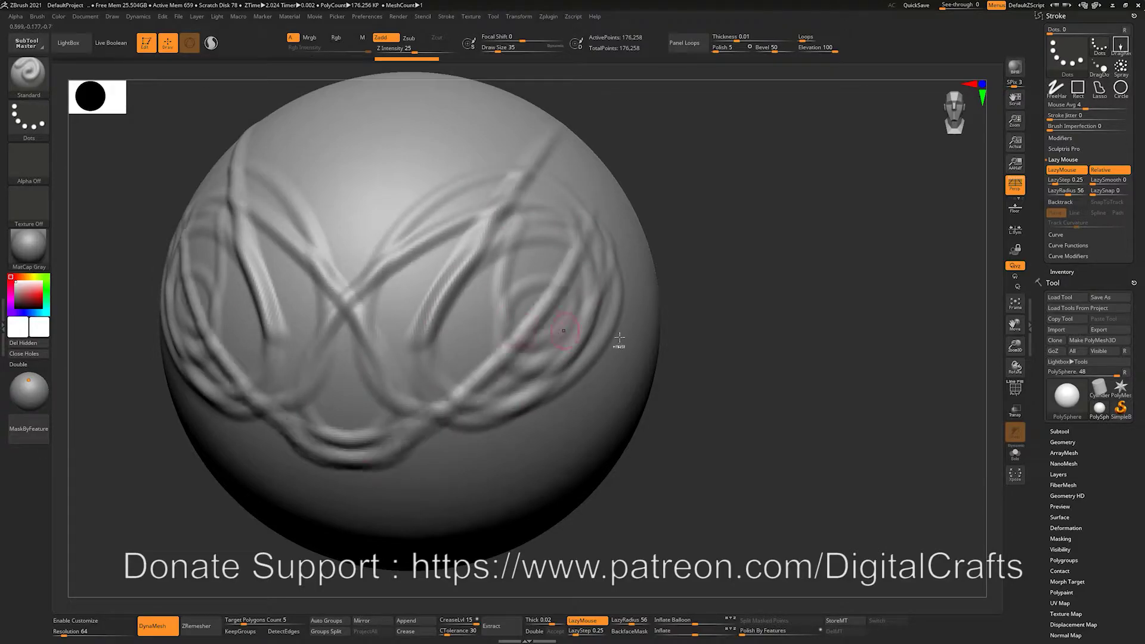
- Undo the diagonal, crossing and looping test strokes on the sphere
key("ctrl+z")
key("ctrl+z")
key("ctrl+z")
key("ctrl+z")
key("ctrl+z")
key("ctrl+z")
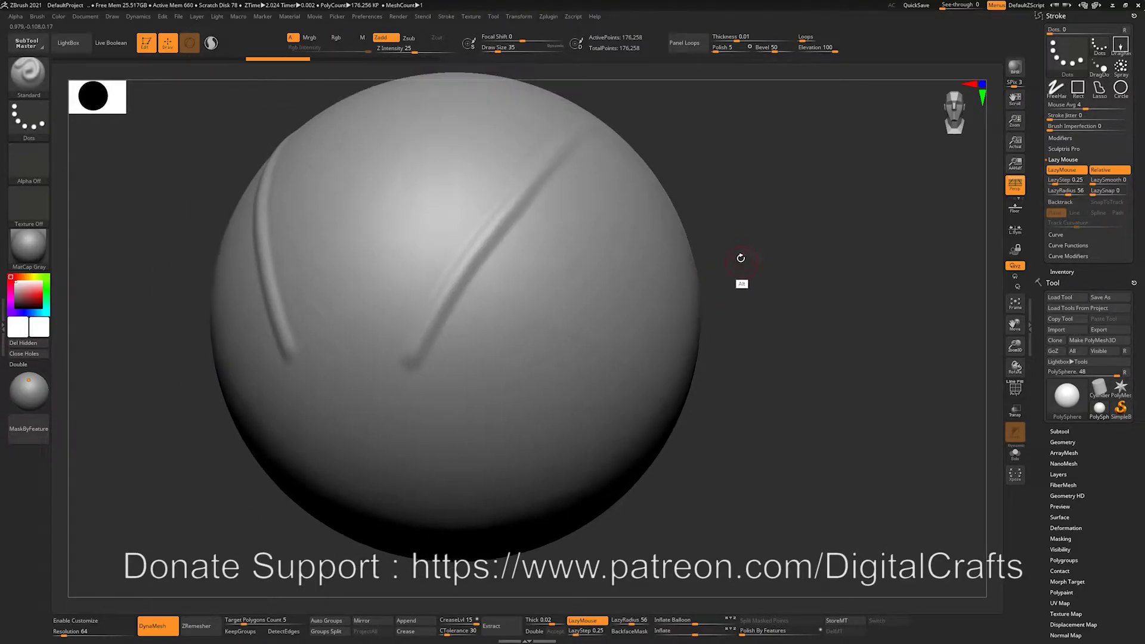
- Switch to the DamStandard brush with a draw size of 29 and undo the short test stroke
mouse_move(720, 211)
left_mouse_down("alt")
mouse_move(721, 201)
mouse_move(705, 212)
left_mouse_up("alt")
key("b")
key("d")
key("s")
key("s")
mouse_move(566, 192)
left_mouse_down()
mouse_move(549, 164)
mouse_move(470, 361)
left_mouse_up()
key("s")
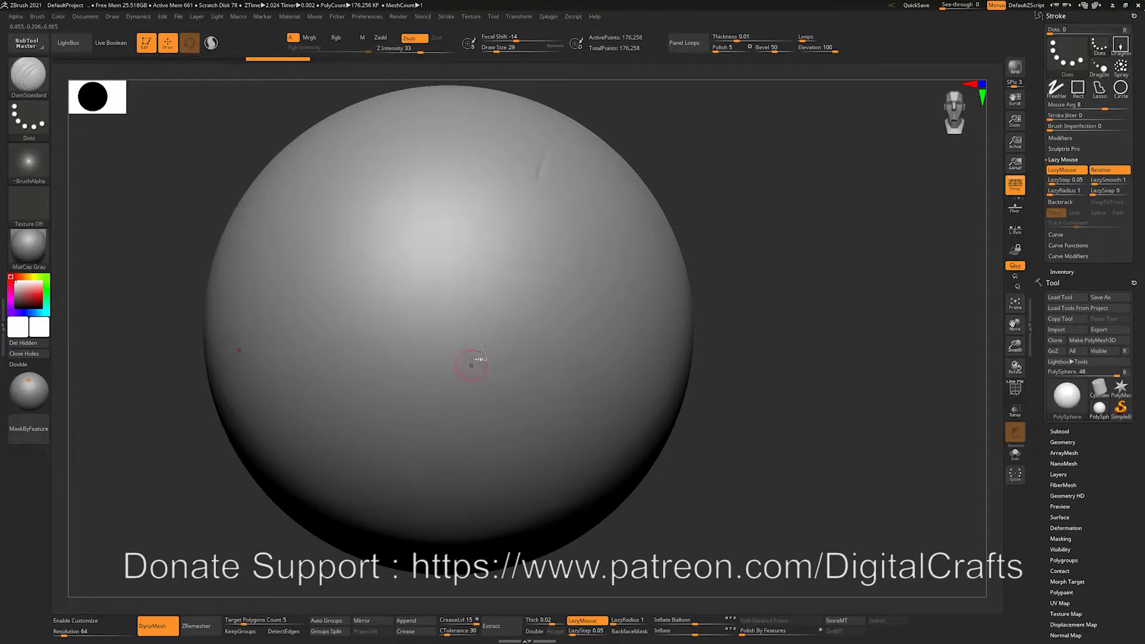
key("ctrl+z")
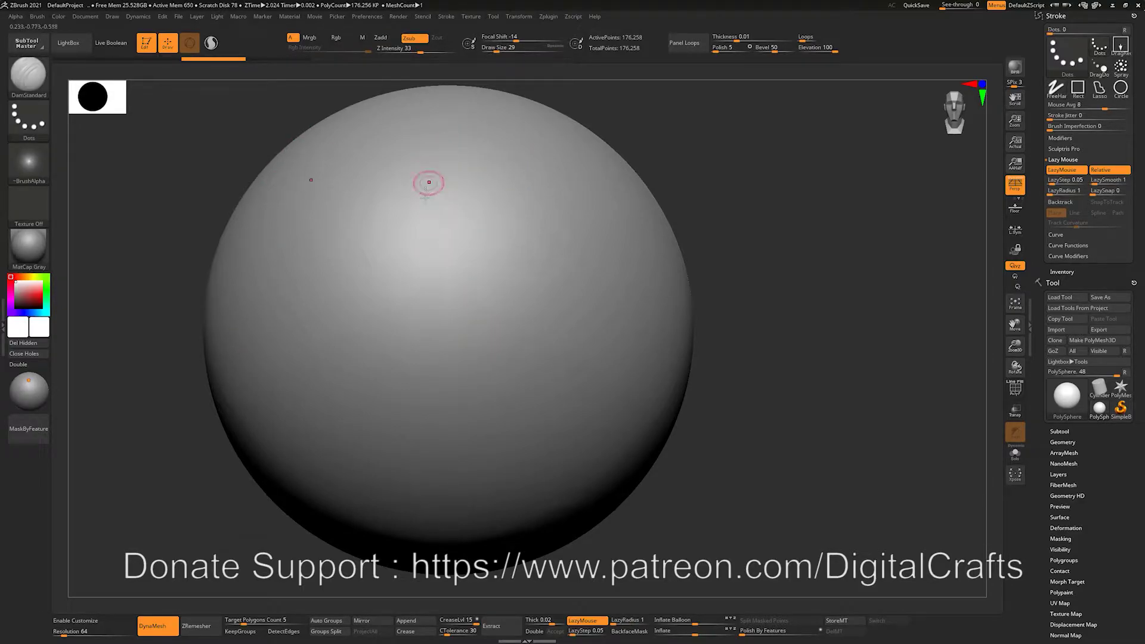
- Carve a vertical DamStandard test line down the sphere's upper front and undo it
left_click_drag(667, 190, 666, 137)
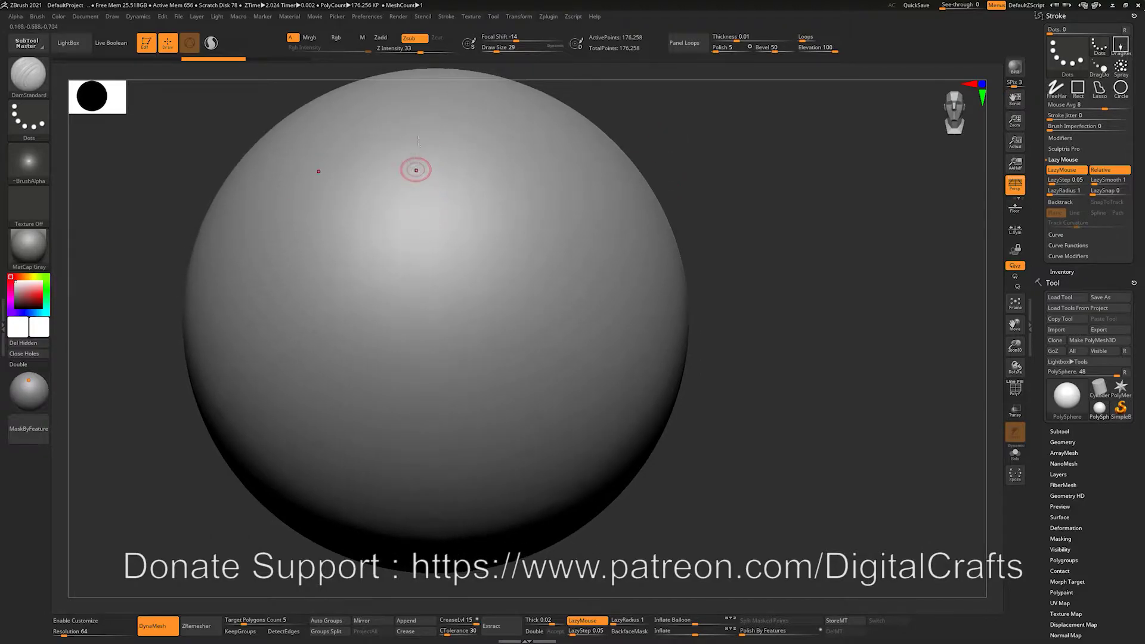
left_click_drag(423, 197, 436, 309)
key("ctrl+z")
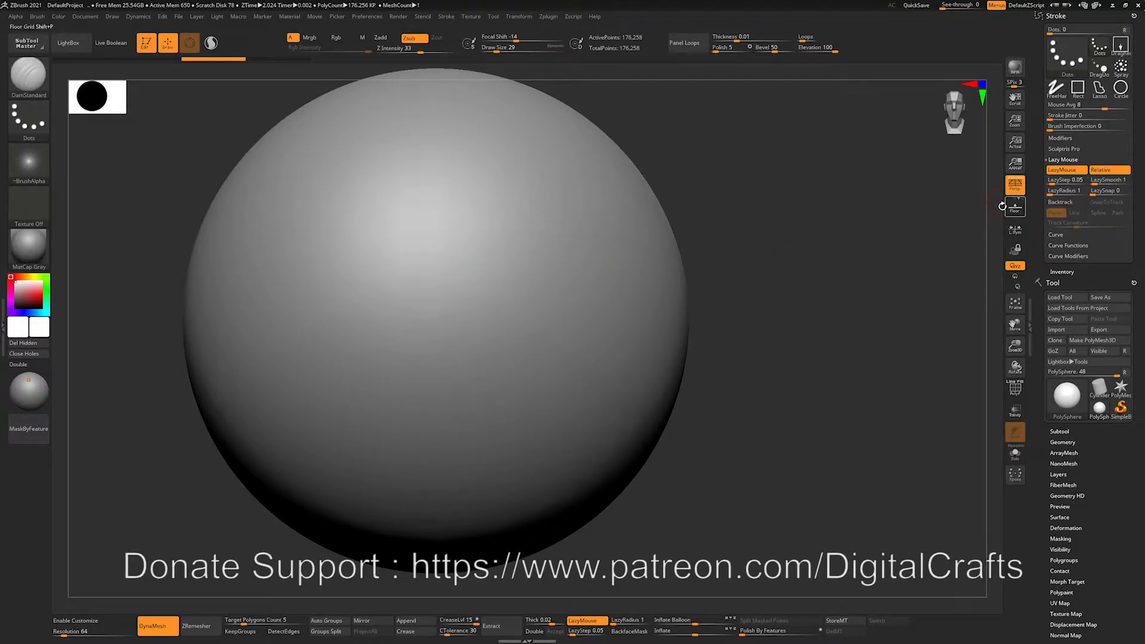
- Switch between the Standard and ClayBuildup brushes to compare their LazyMouse settings
key("b")
key("s")
key("t")
key("b")
key("c")
key("t")
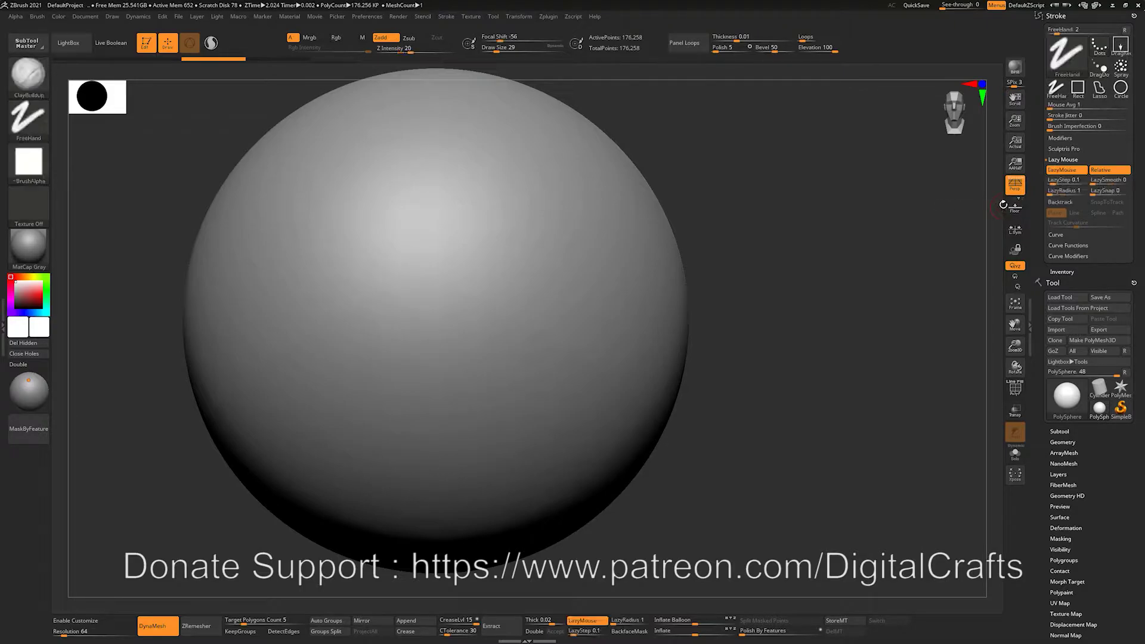
key("b")
key("i")
key("n")
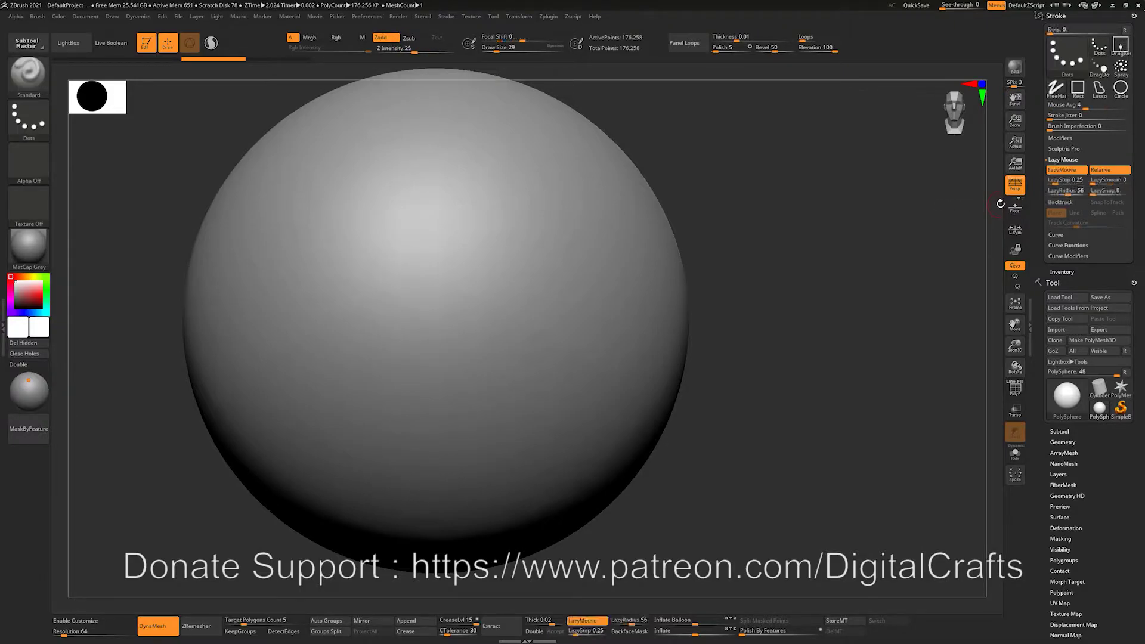
key("b")
key("c")
key("b")
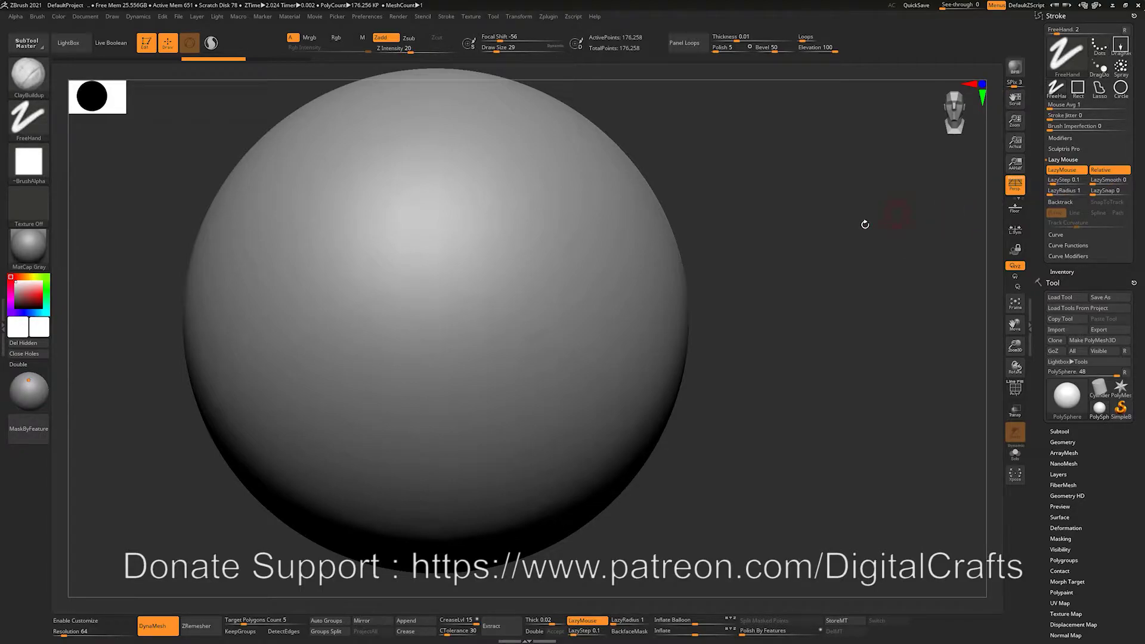
- Switch between the DamStandard and Standard brushes to compare their LazyRadius and LazyStep values
key("b")
key("d")
key("s")
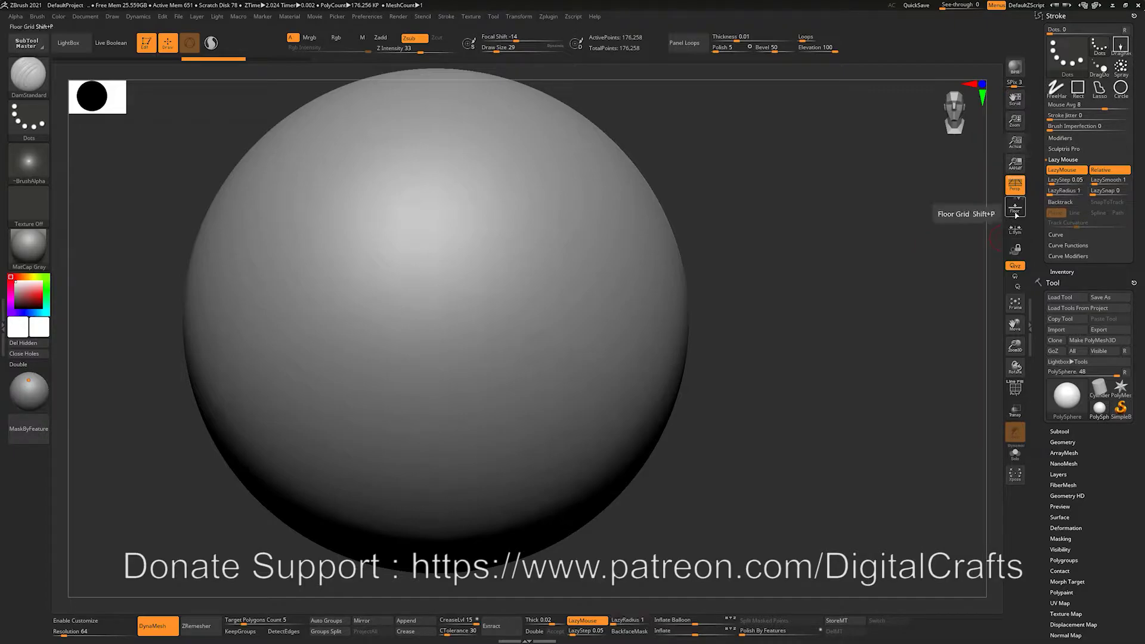
key("b")
key("s")
key("t")
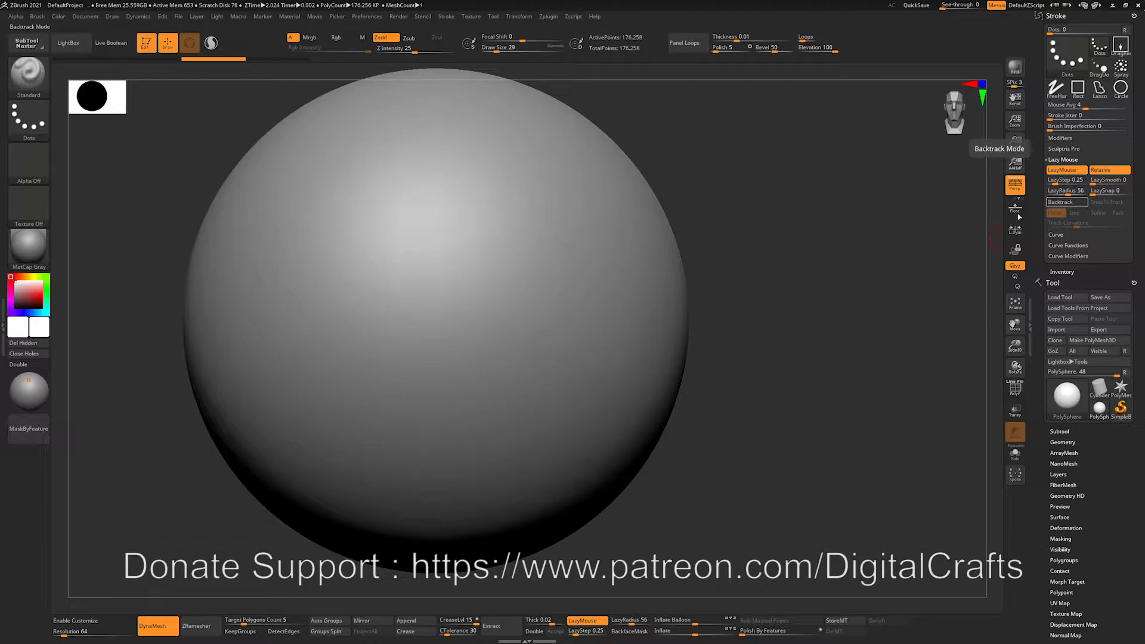
- Select the DamStandard brush and set its LazyRadius to 76
key("b")
key("d")
key("s")
left_click_drag(704, 219, 890, 181)
left_click_drag(1057, 191, 1071, 193)
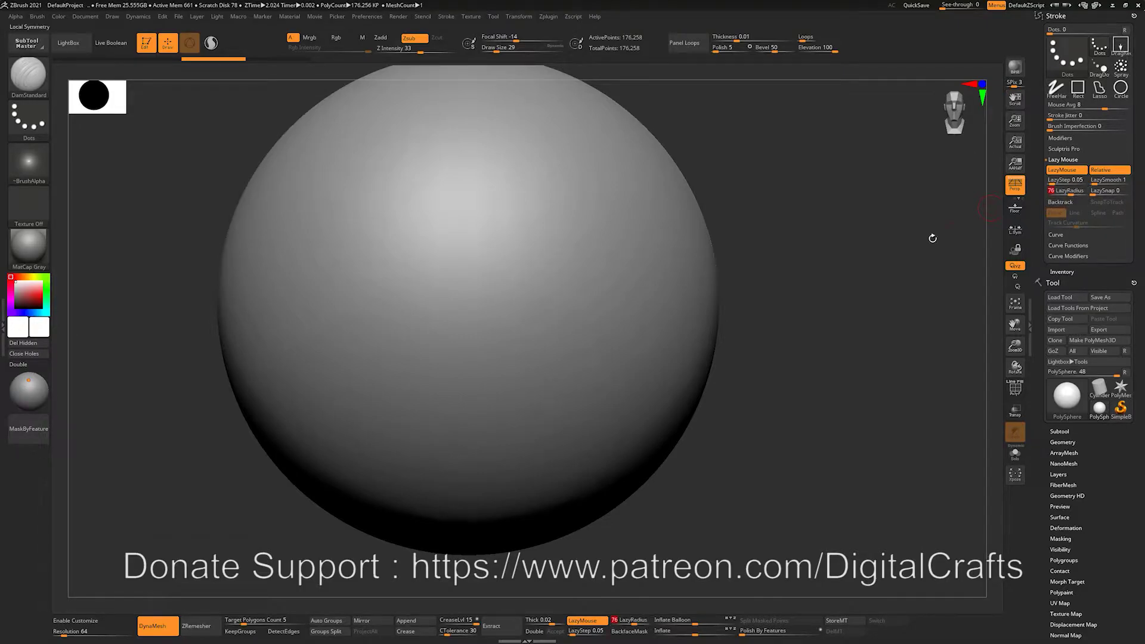
- Undo the thin vertical DamStandard test groove on the front of the sphere
left_click_drag(967, 230, 994, 250, "alt")
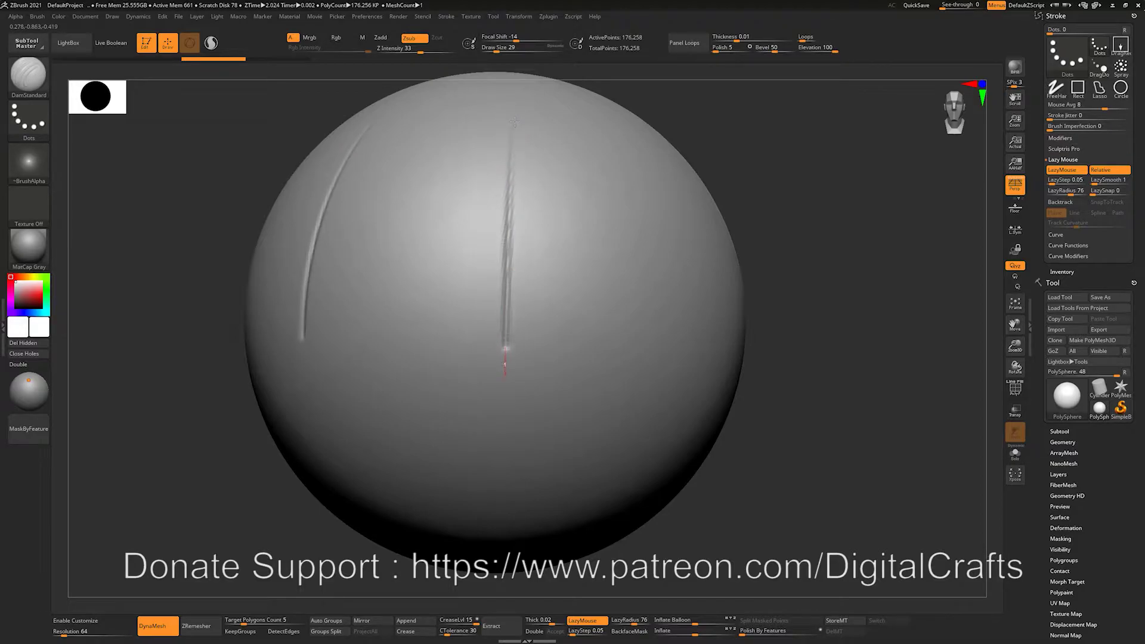
key("ctrl+z")
key("ctrl+z")
- Set the brush Draw Size to 65 and subdivide the sphere once more
key("s")
left_click_drag(508, 248, 513, 248)
key("ctrl+d")
- Carve a vertical test groove, continue it downward from its end, and branch a straight groove sideways from the joint
mouse_move(513, 143)
left_mouse_down()
mouse_move(512, 121)
mouse_move(511, 330)
left_mouse_up()
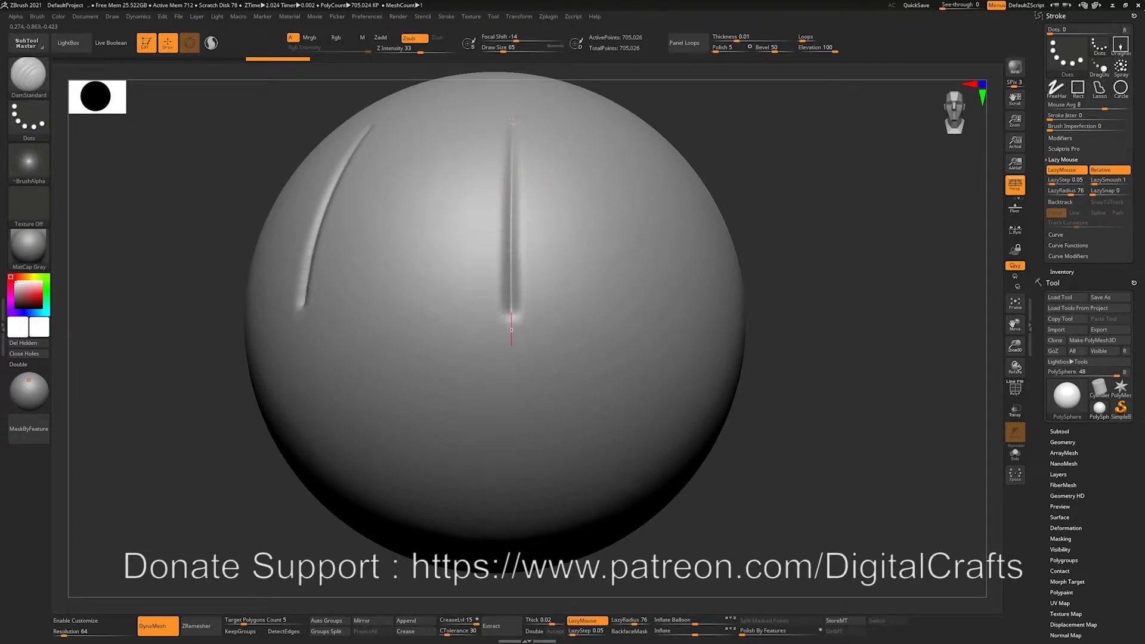
mouse_move(744, 243)
left_mouse_down()
mouse_move(764, 223)
mouse_move(728, 202)
mouse_move(777, 193)
mouse_move(767, 200)
mouse_move(775, 184)
left_mouse_up()
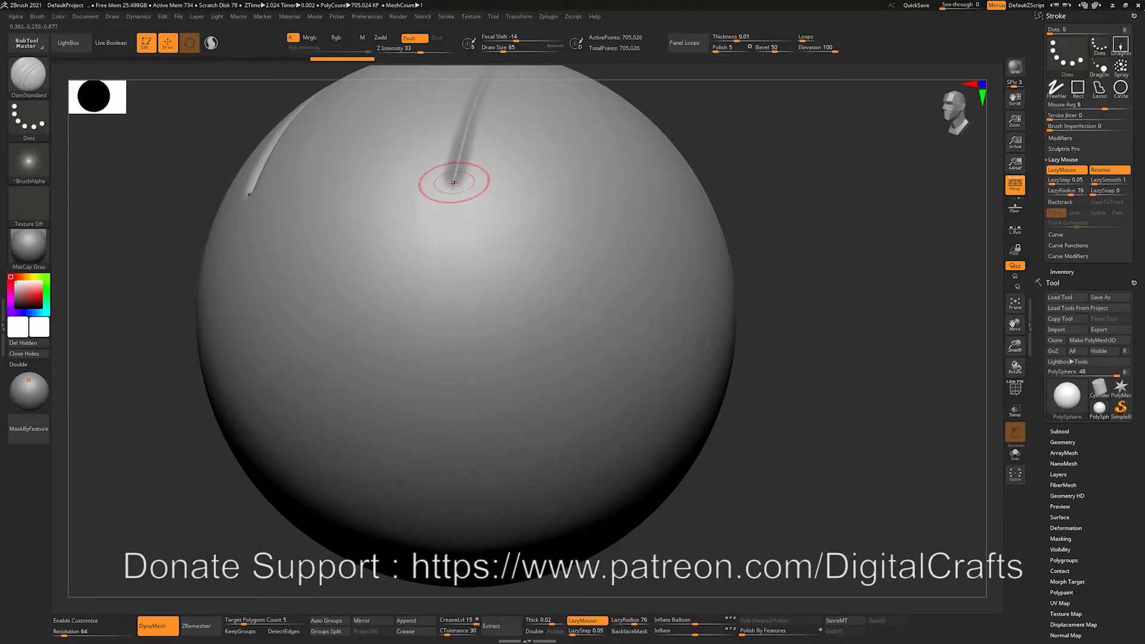
left_click_drag(454, 183, 518, 429)
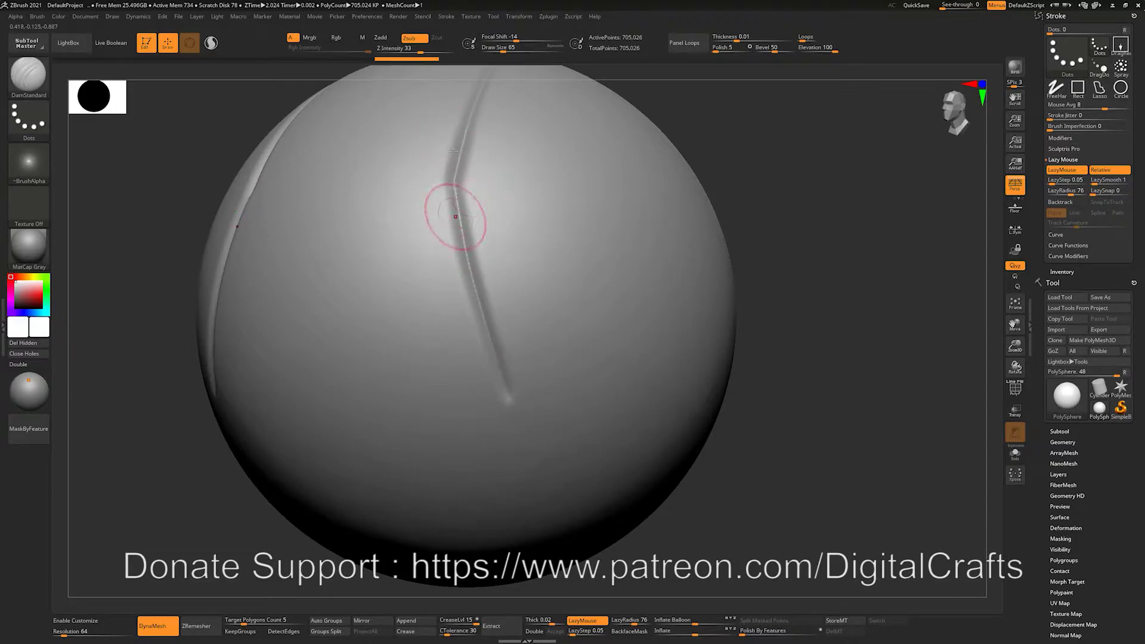
mouse_move(752, 179)
left_mouse_down("alt")
mouse_move(737, 219)
mouse_move(731, 198)
mouse_move(764, 164)
mouse_move(743, 174)
left_mouse_up("alt")
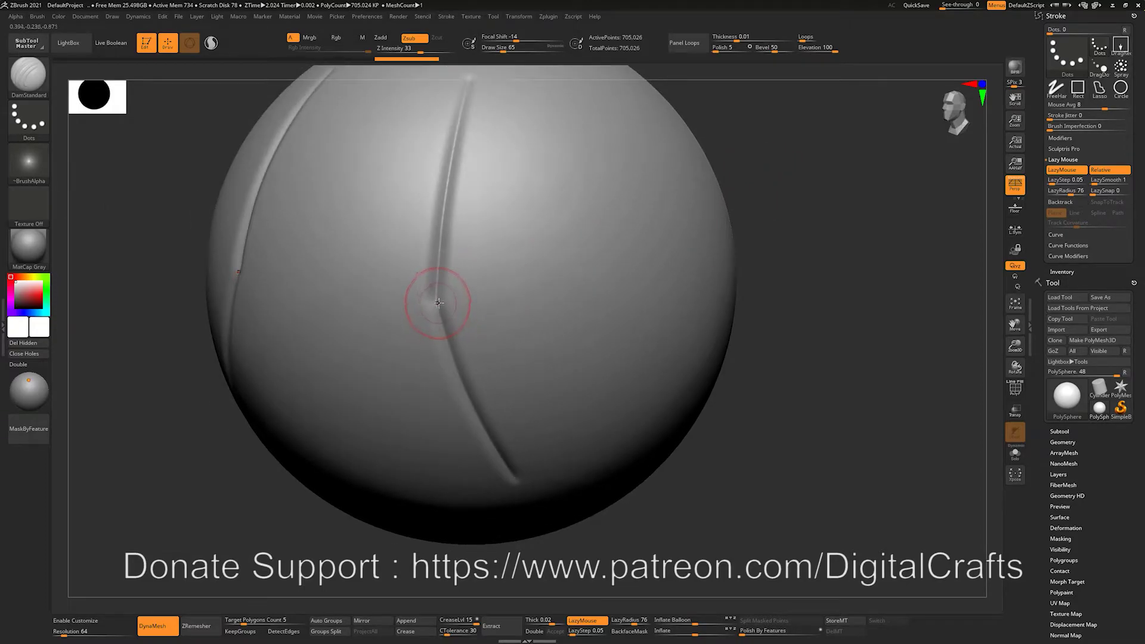
left_click_drag(439, 303, 634, 251)
- Examine the joined DamStandard grooves and their connection points from several angles
mouse_move(805, 179)
left_mouse_down("alt")
mouse_move(767, 238)
mouse_move(787, 221)
mouse_move(764, 230)
left_mouse_up("alt")
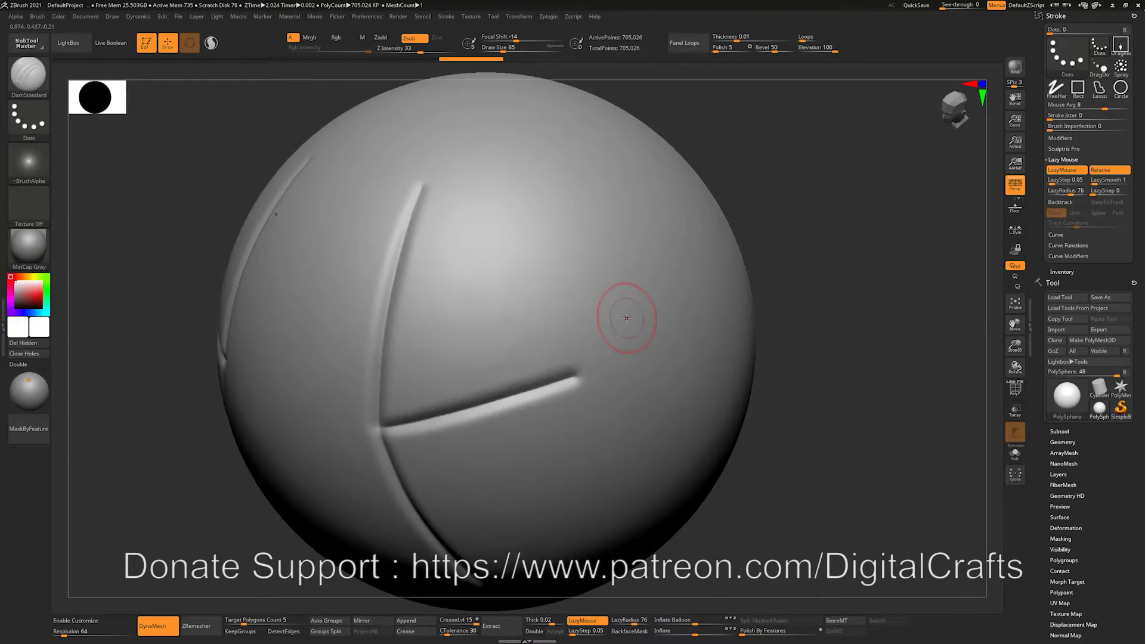
mouse_move(835, 255)
left_mouse_down("alt")
mouse_move(785, 215)
mouse_move(716, 229)
left_mouse_up("alt")
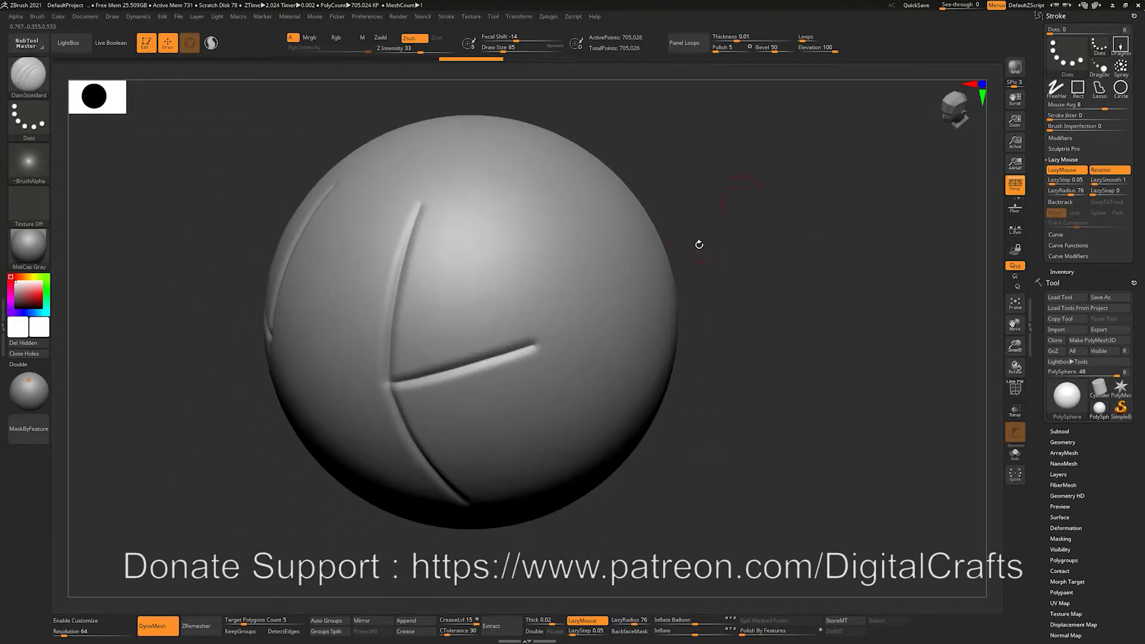
mouse_move(748, 255)
right_mouse_down()
mouse_move(726, 245)
mouse_move(734, 205)
mouse_move(718, 225)
right_mouse_up()
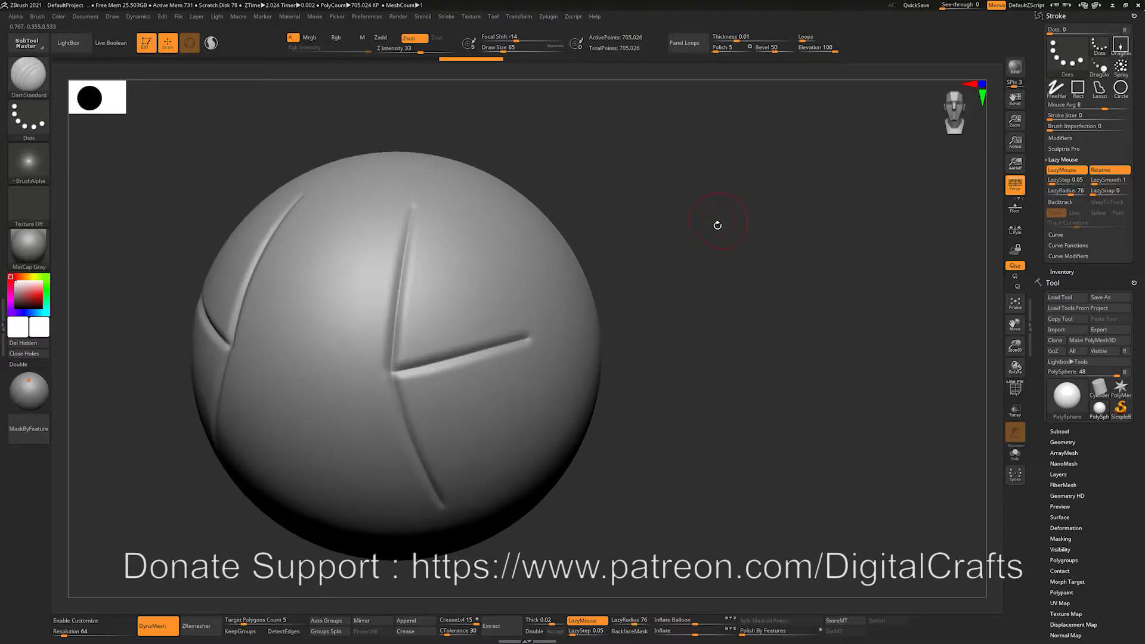
left_click_drag(645, 186, 683, 234)
mouse_move(684, 235)
left_mouse_down("alt")
mouse_move(677, 202)
mouse_move(693, 185)
mouse_move(686, 206)
left_mouse_up("alt")
right_click_drag(759, 173, 716, 167)
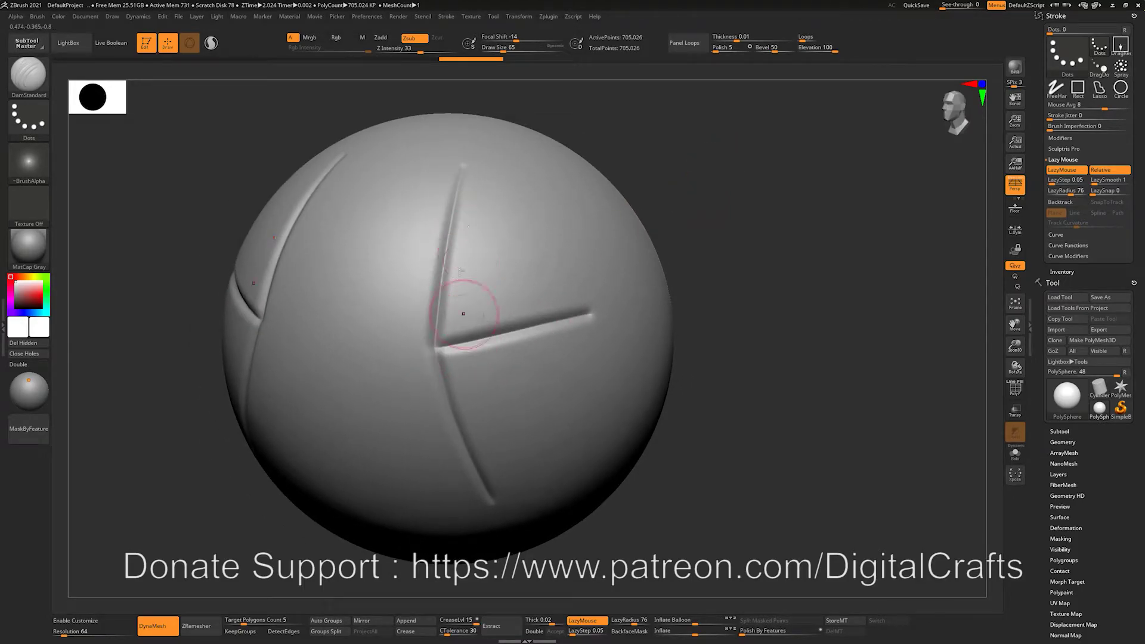
left_click_drag(660, 154, 656, 150, "alt")
- Undo the connected test grooves to clear the sphere's surface
key("ctrl+z")
key("ctrl+z")
key("ctrl+z")
key("ctrl+z")
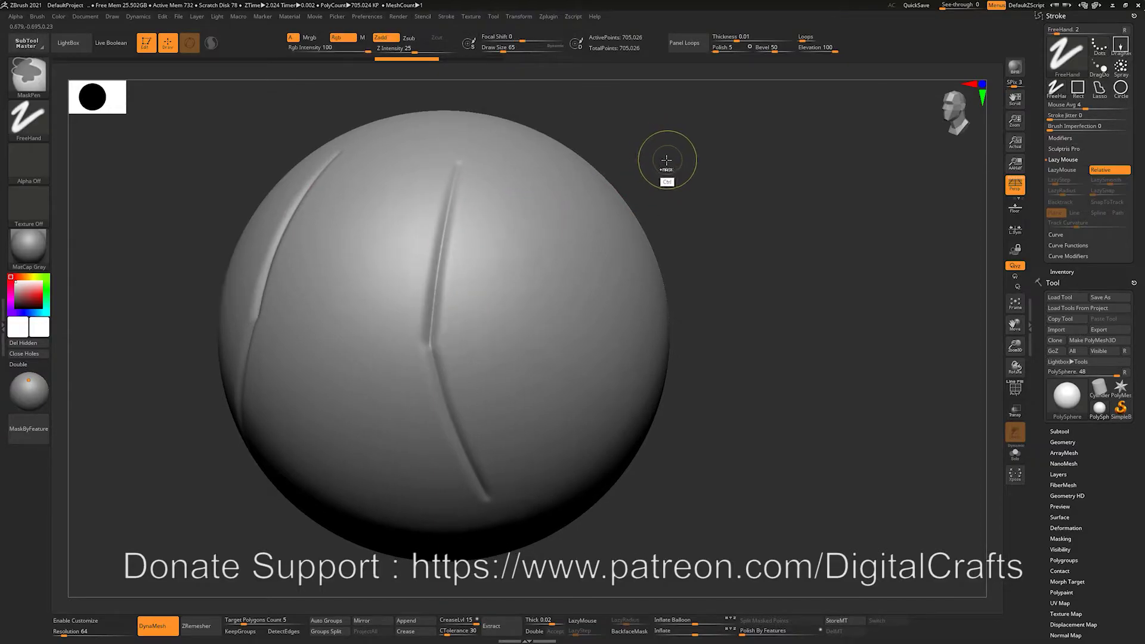
- Set LazyRadius to 1 and carve a diagonal test groove down the front of the sphere
left_click_drag(753, 200, 741, 172, "alt")
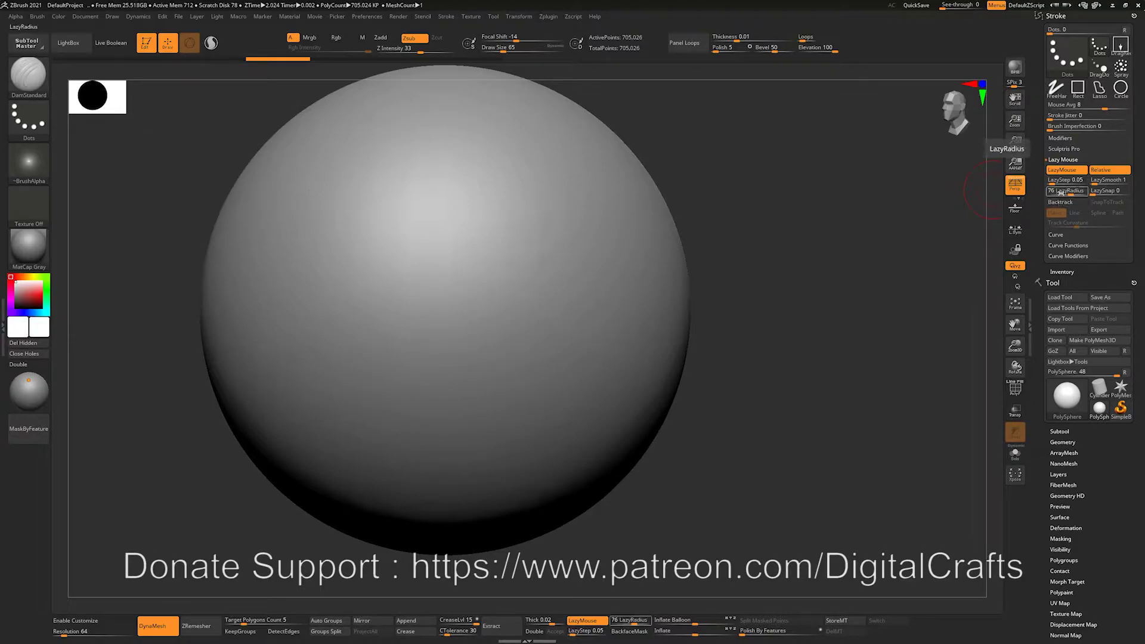
left_click(1064, 192)
type("1")
key("Return")
left_click_drag(739, 261, 784, 266, "alt")
mouse_move(591, 119)
left_mouse_down()
mouse_move(593, 141)
mouse_move(543, 187)
mouse_move(462, 367)
left_mouse_up()
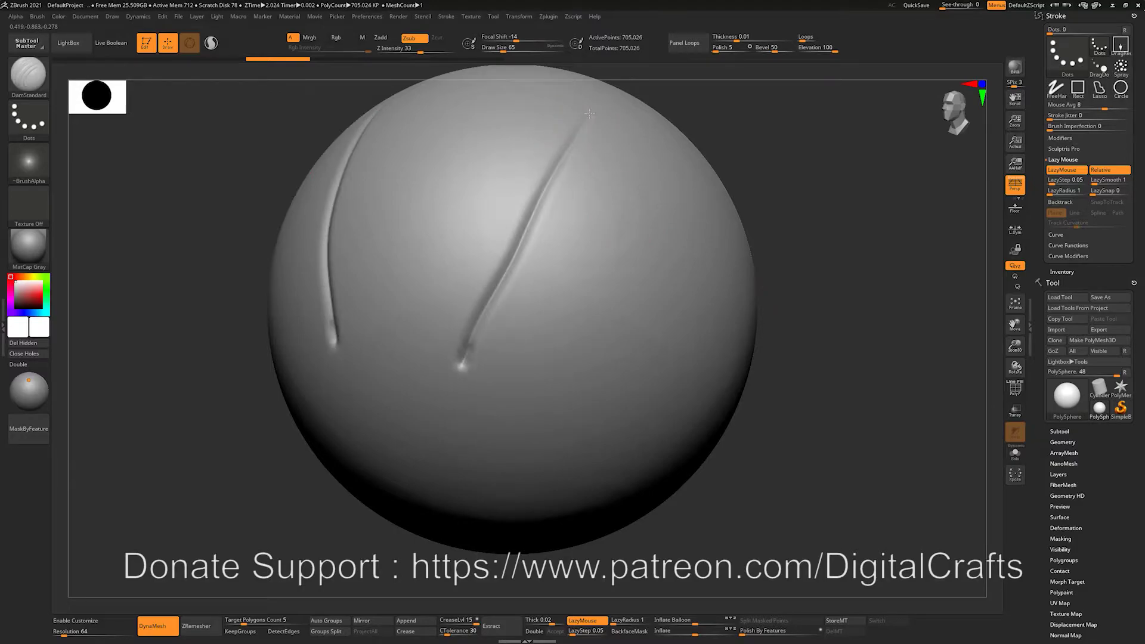
left_click_drag(811, 196, 798, 195, "alt")
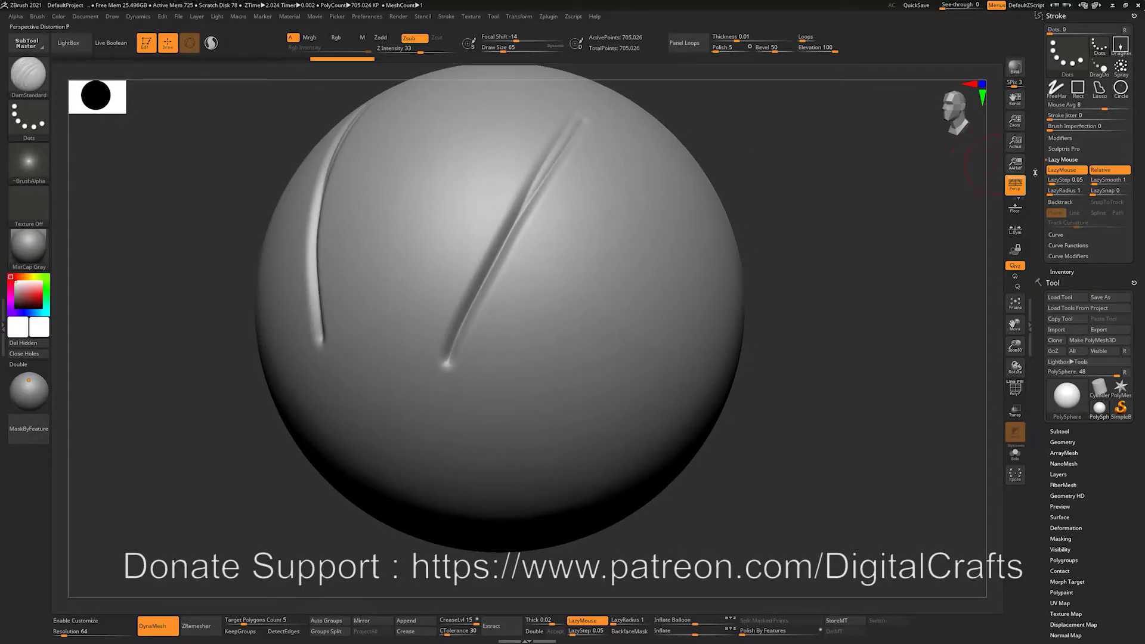
- Set LazyStep to about 0.237 and carve a second diagonal test stroke beside the first
left_click_drag(1049, 181, 1050, 184)
left_click_drag(622, 168, 497, 397)
left_click_drag(647, 129, 498, 395)
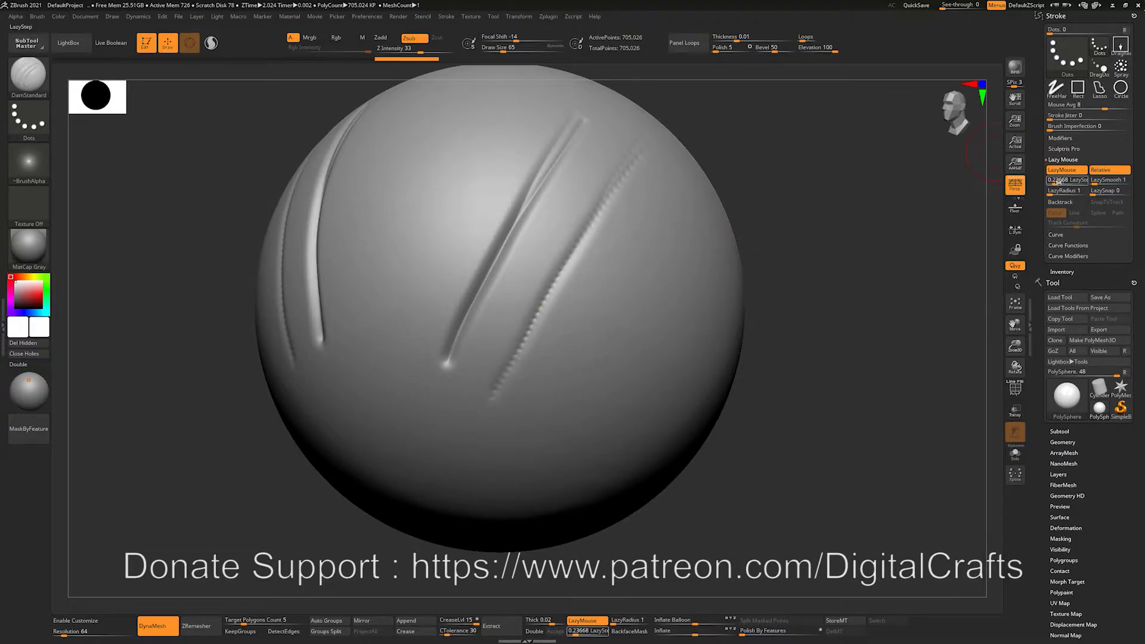
- Set LazyStep to about 0.796 and carve several diagonal strokes of widely spaced dots beside the earlier grooves
left_click_drag(1053, 181, 1080, 181)
left_click_drag(651, 192, 598, 319)
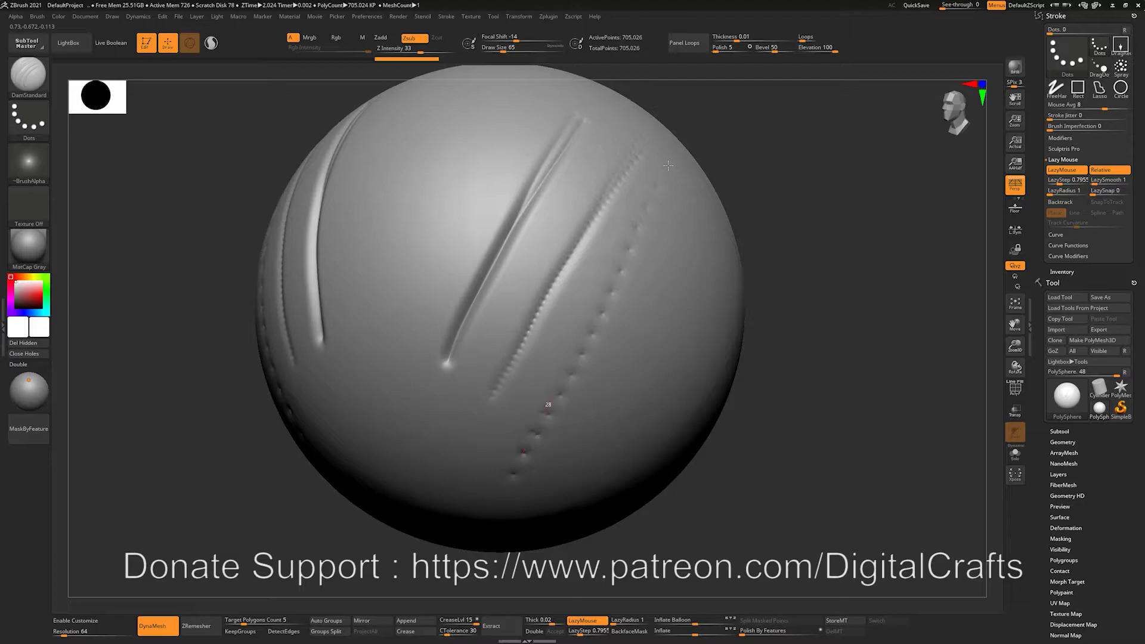
left_click_drag(821, 204, 900, 225)
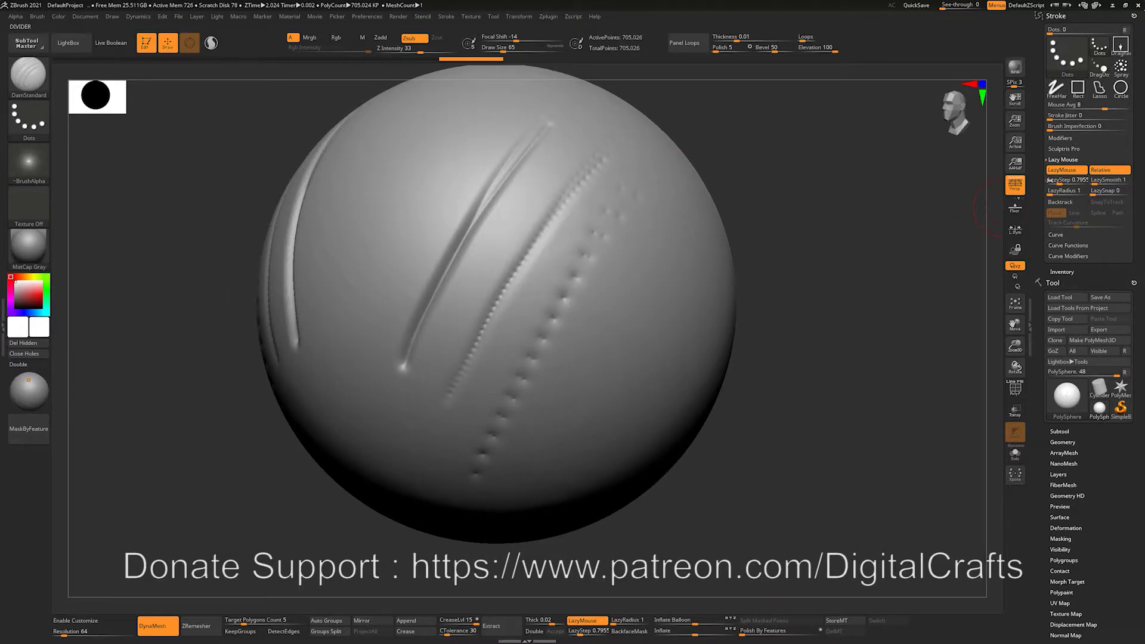
mouse_move(795, 237)
left_mouse_down("alt")
mouse_move(802, 258)
mouse_move(803, 237)
mouse_move(781, 233)
left_mouse_up("alt")
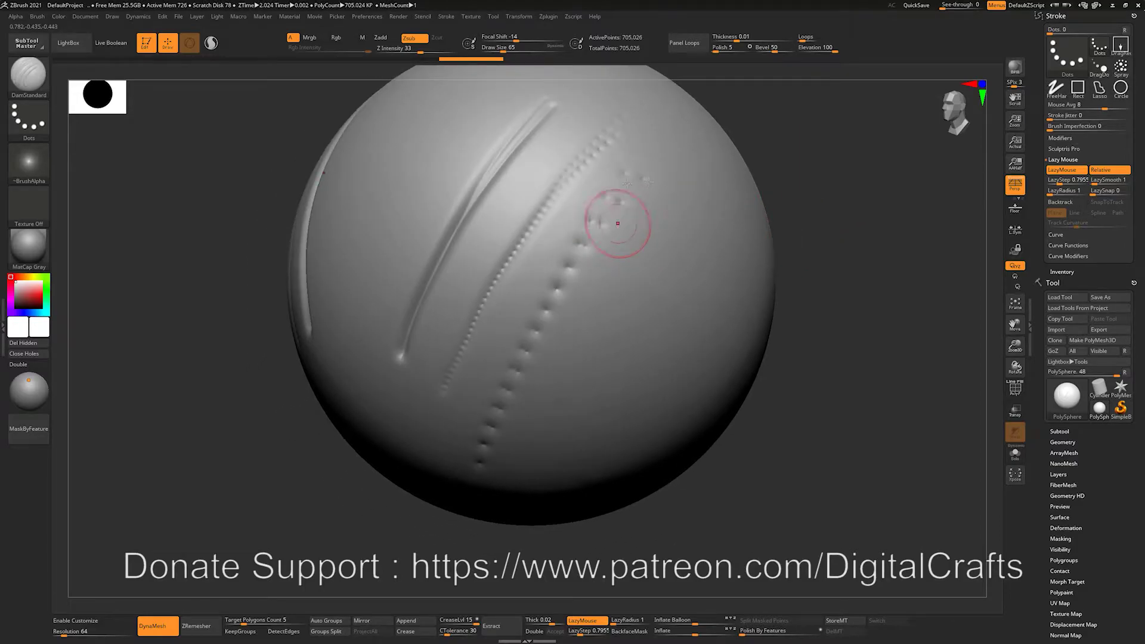
left_click_drag(646, 161, 520, 391)
left_click_drag(692, 162, 563, 410)
left_click_drag(815, 260, 621, 241)
- Set LazyStep to about 0.041 and carve smooth curved test grooves next to the dotted strokes
left_click(1059, 180)
left_click(1057, 181)
left_click_drag(1058, 181, 1057, 181)
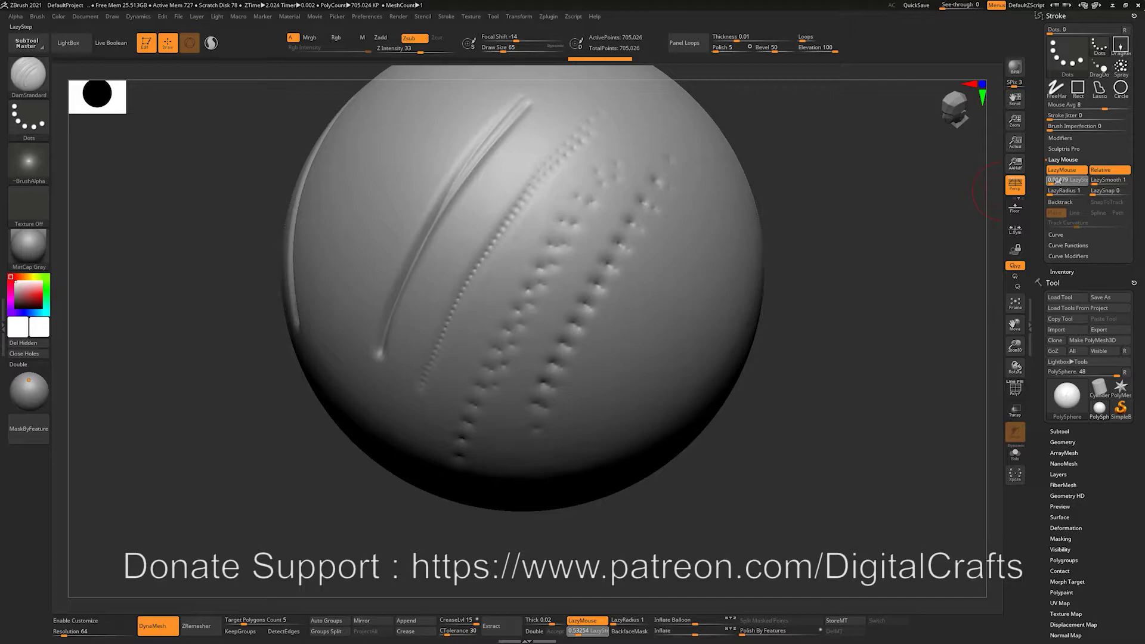
left_click_drag(762, 279, 777, 265, "alt")
mouse_move(728, 166)
left_mouse_down()
mouse_move(624, 376)
mouse_move(729, 161)
mouse_move(679, 210)
left_mouse_up()
mouse_move(901, 287)
left_mouse_down()
mouse_move(821, 276)
mouse_move(725, 286)
left_mouse_up()
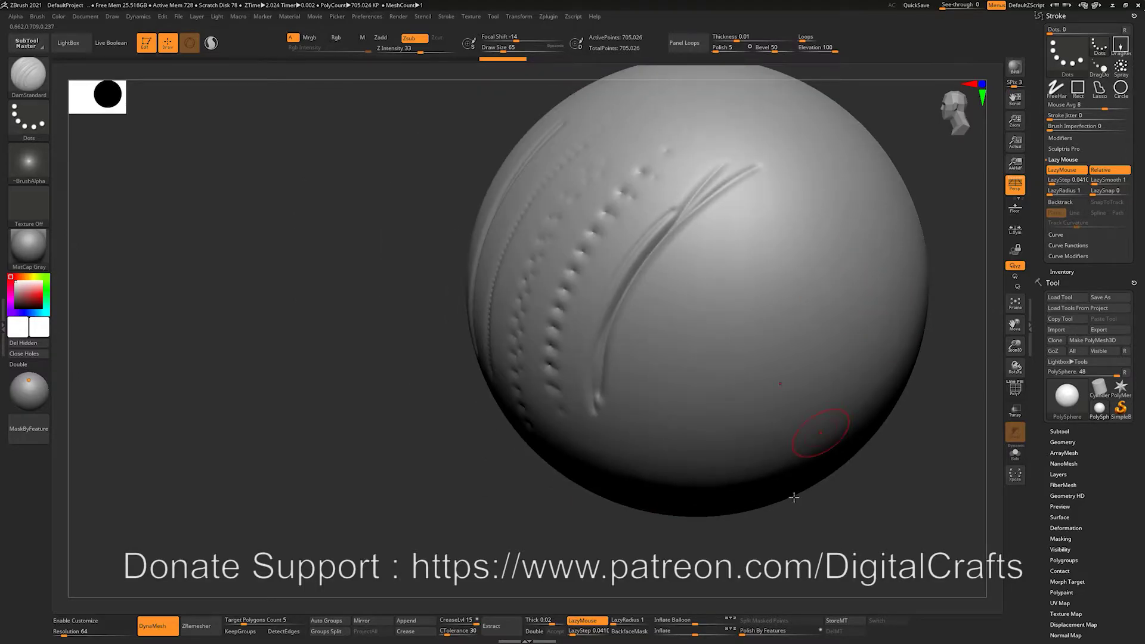
- Undo the LazyStep test strokes and snap the sphere back to its front view
key("ctrl+z")
key("ctrl+z")
key("ctrl+z")
key("ctrl+z")
key("ctrl+z")
key("ctrl+z")
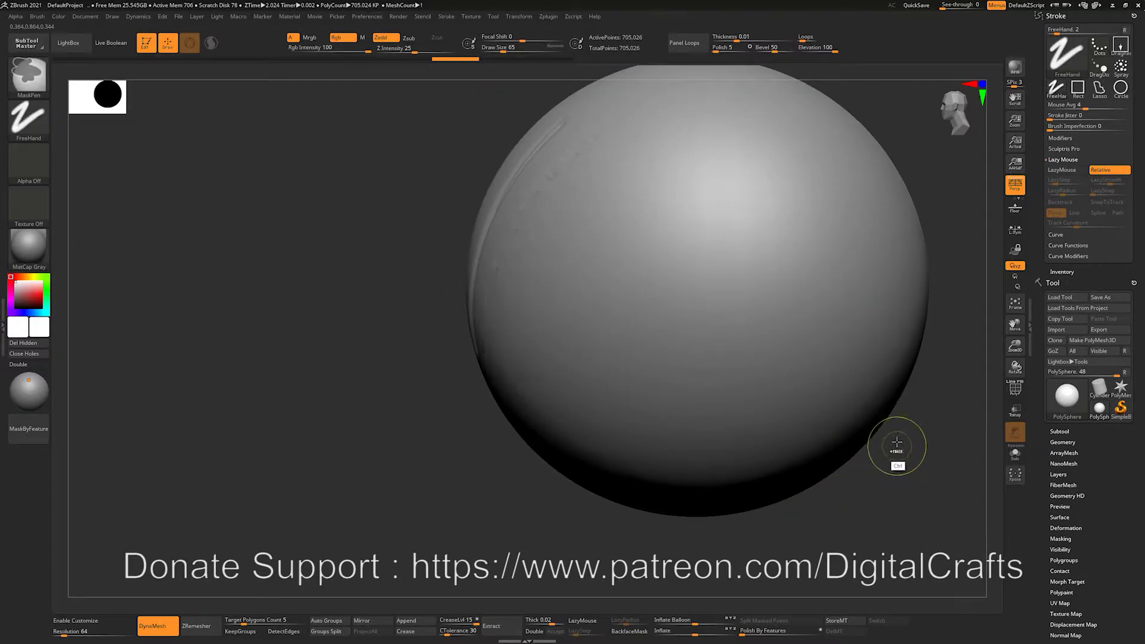
left_click_drag(906, 440, 765, 413, "alt")
left_click_drag(765, 413, 894, 396, "shift")
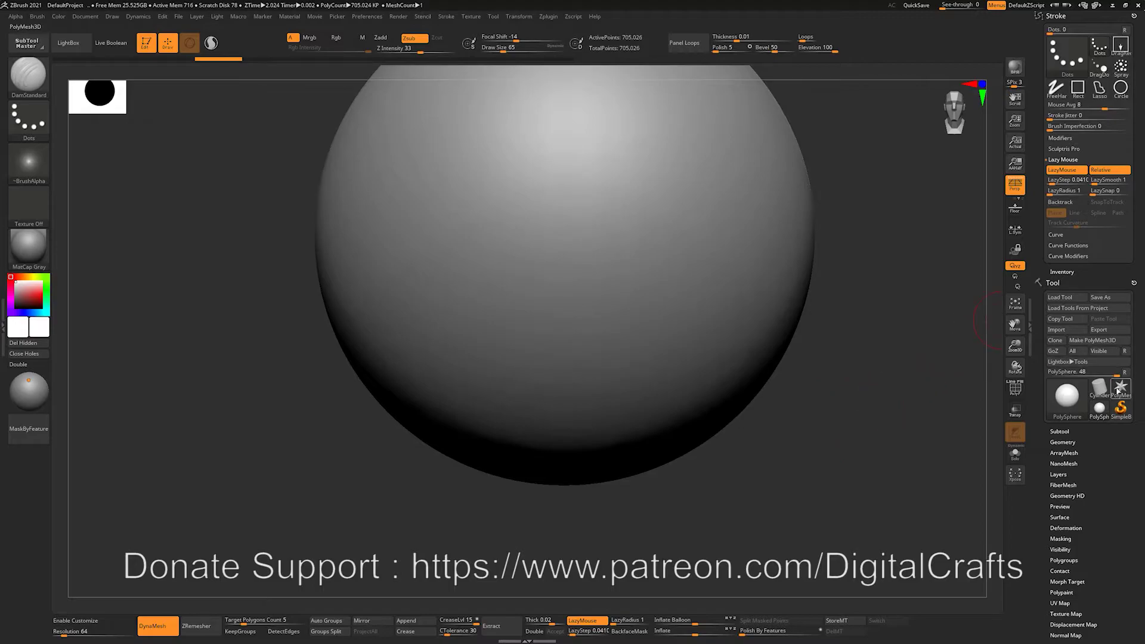
- Switch to the PolyMesh3D star and append a Plane3D as a new subtool
left_click(1120, 388)
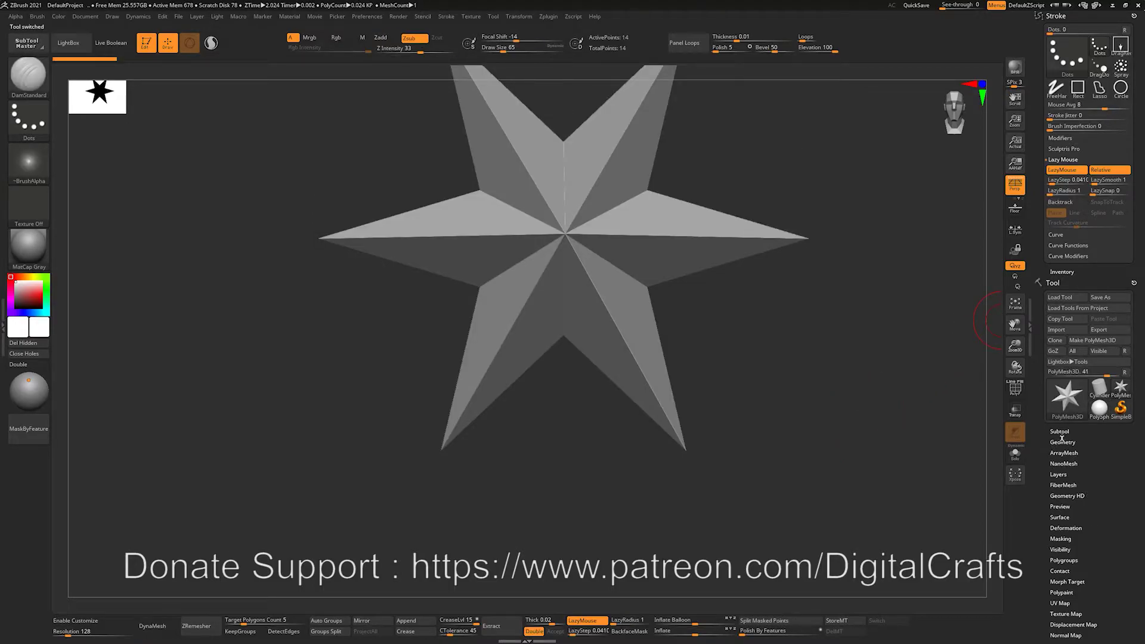
left_click(1062, 434)
scroll(1085, 430, "down", 5)
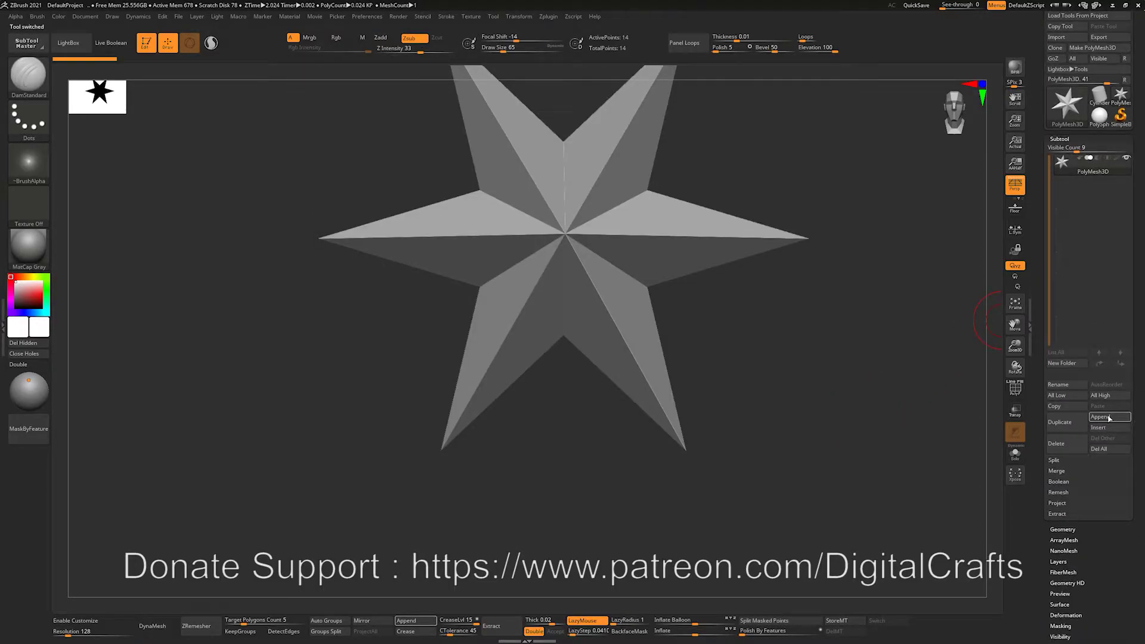
left_click(1110, 417)
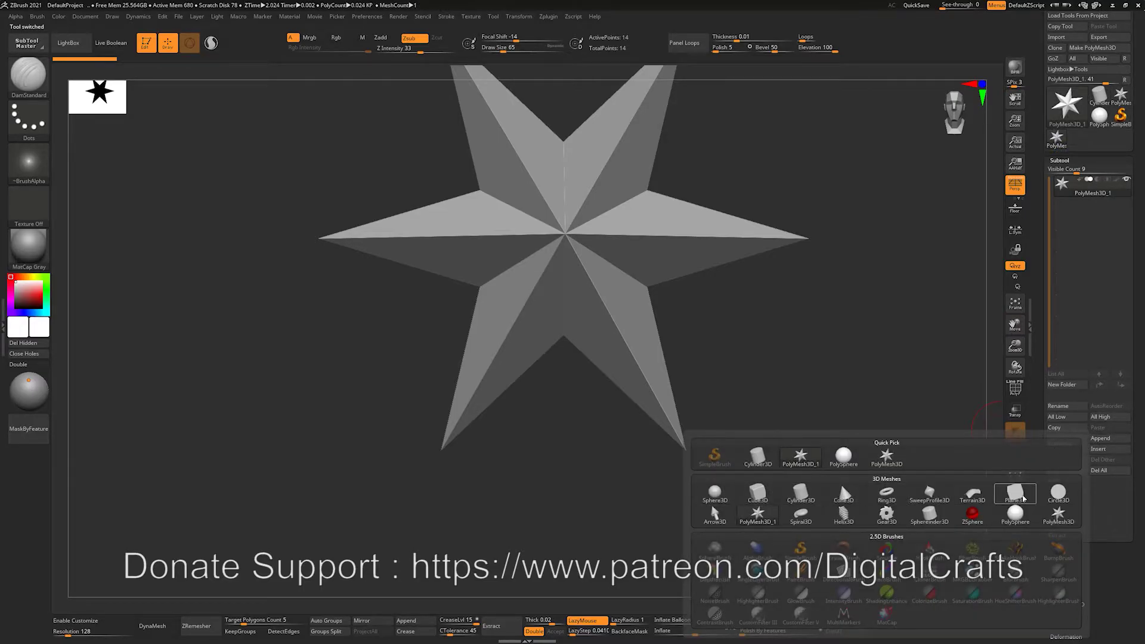
left_click(1014, 492)
key("f")
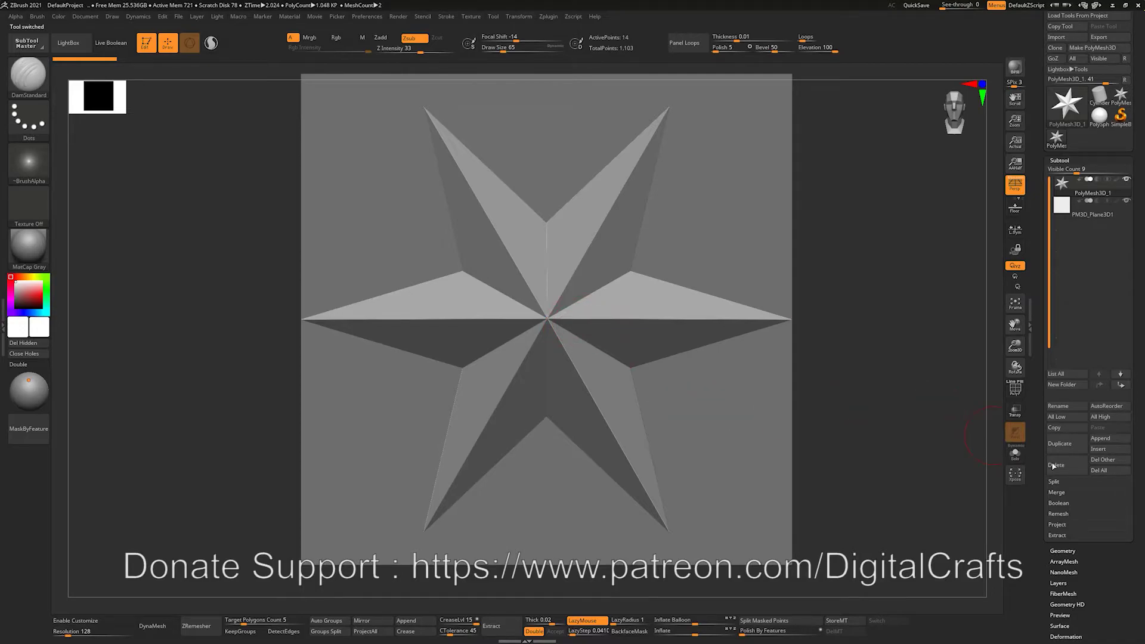
- Delete the star subtool so that only the plane is kept
left_click(1058, 473)
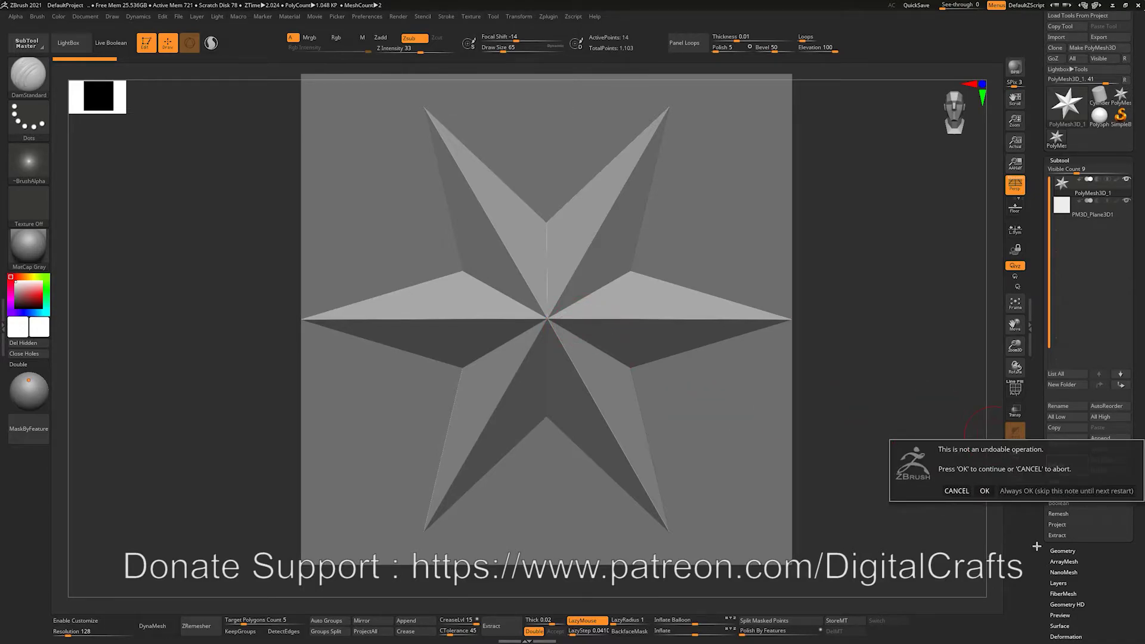
left_click(983, 492)
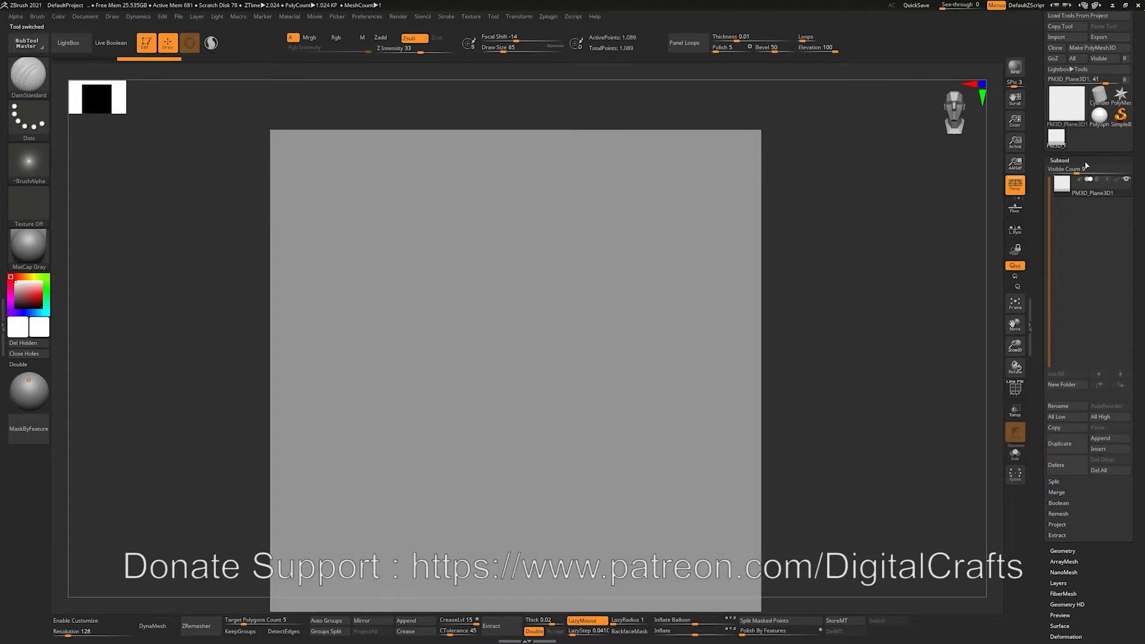
left_click_drag(1144, 183, 1138, 301)
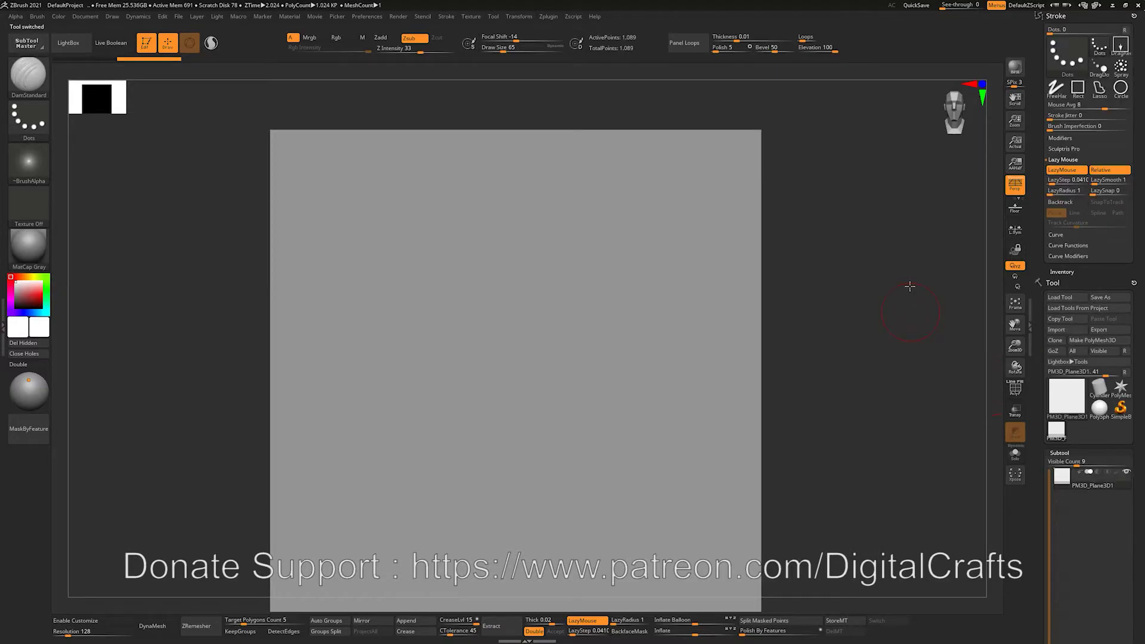
- Enable Backtrack with the Line option and carve a diagonal test stroke across the plane
left_click_drag(910, 286, 906, 273, "alt")
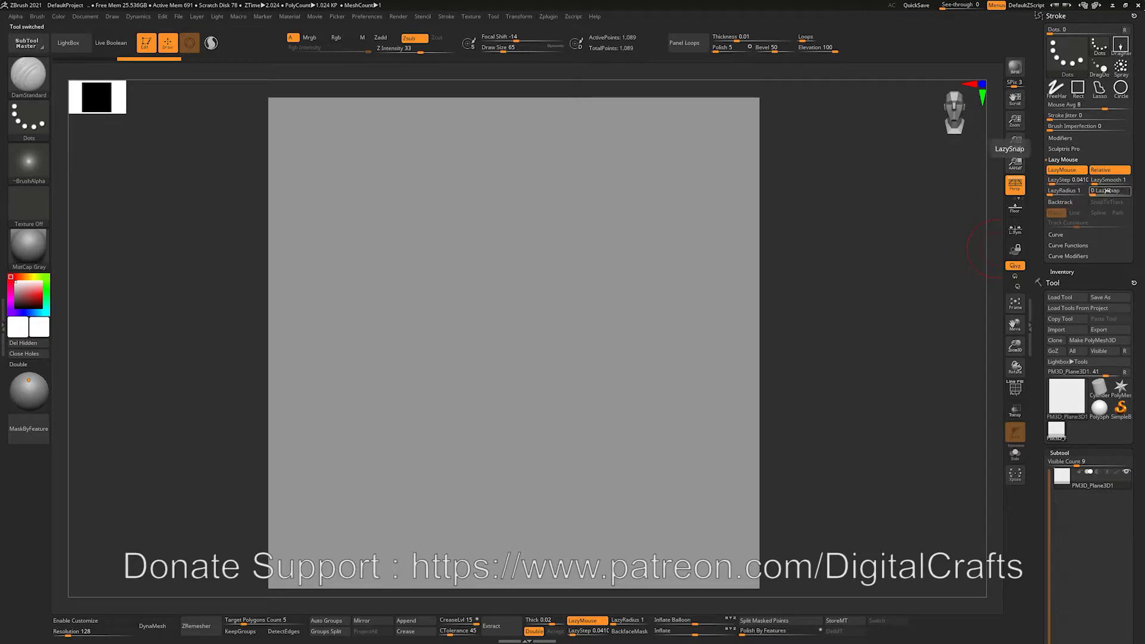
left_click(1059, 203)
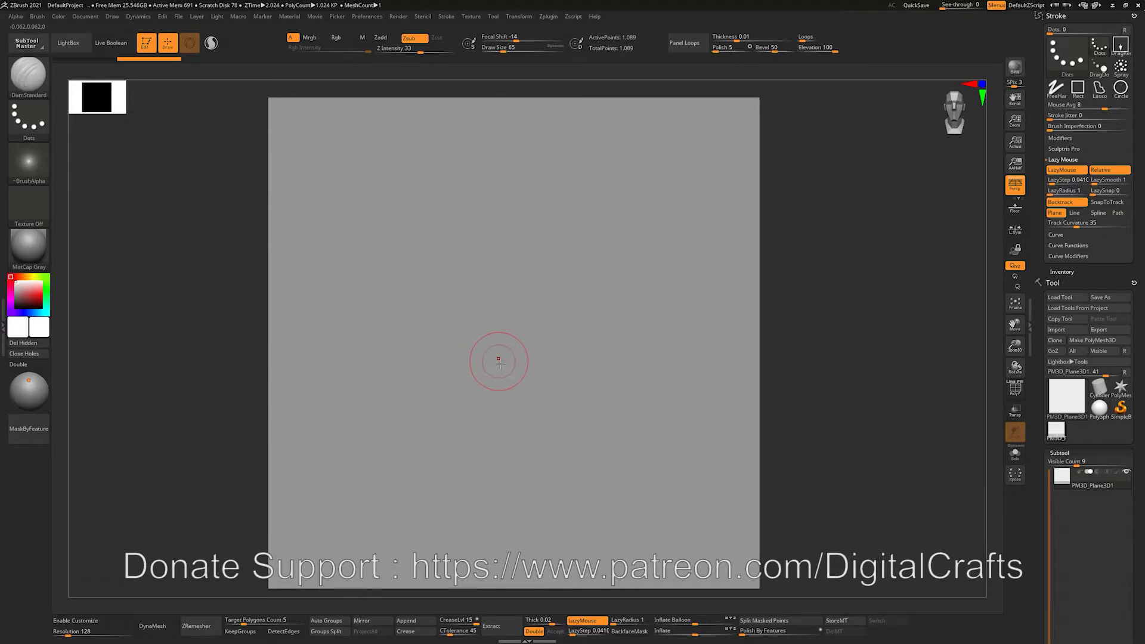
left_click(1074, 213)
left_click_drag(807, 323, 824, 298, "alt")
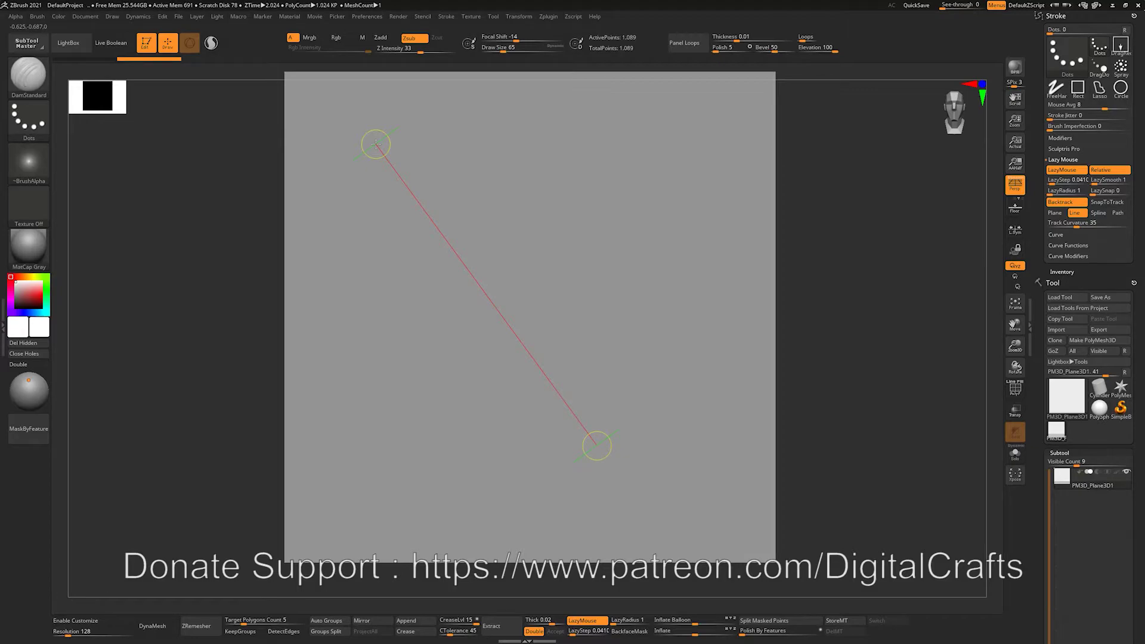
left_click_drag(376, 143, 376, 144)
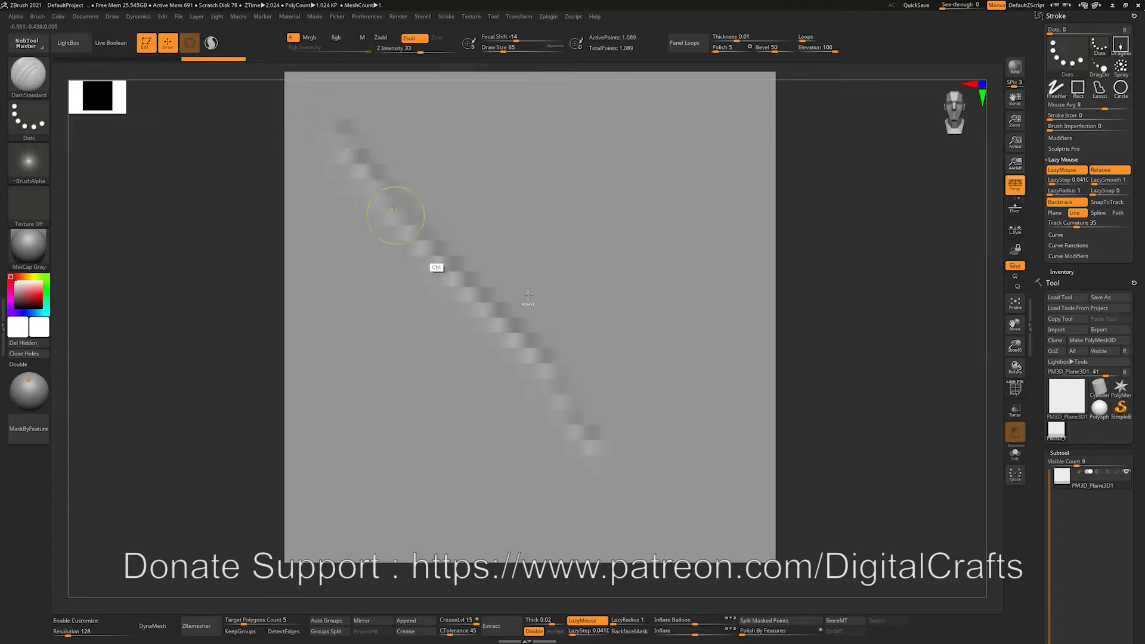
- Undo the blocky diagonal stroke and subdivide the plane three times
key("ctrl+z")
key("ctrl+d")
key("ctrl+d")
key("ctrl+d")
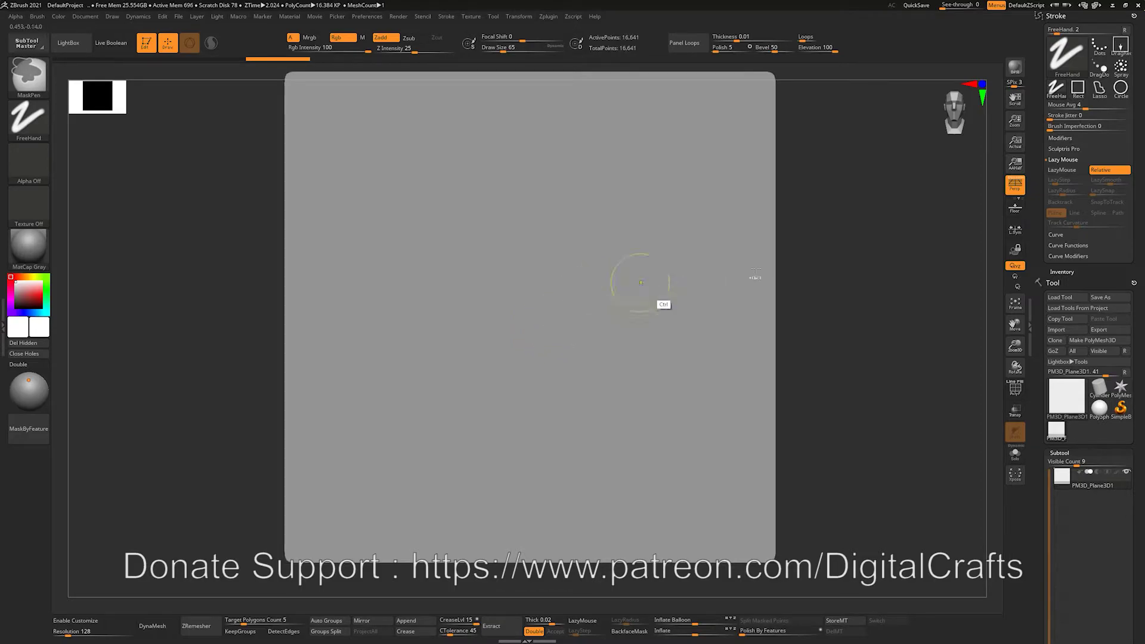
- Carve a diagonal groove along a Backtrack line from the plane's upper left to its lower right
left_click_drag(832, 228, 807, 210, "alt")
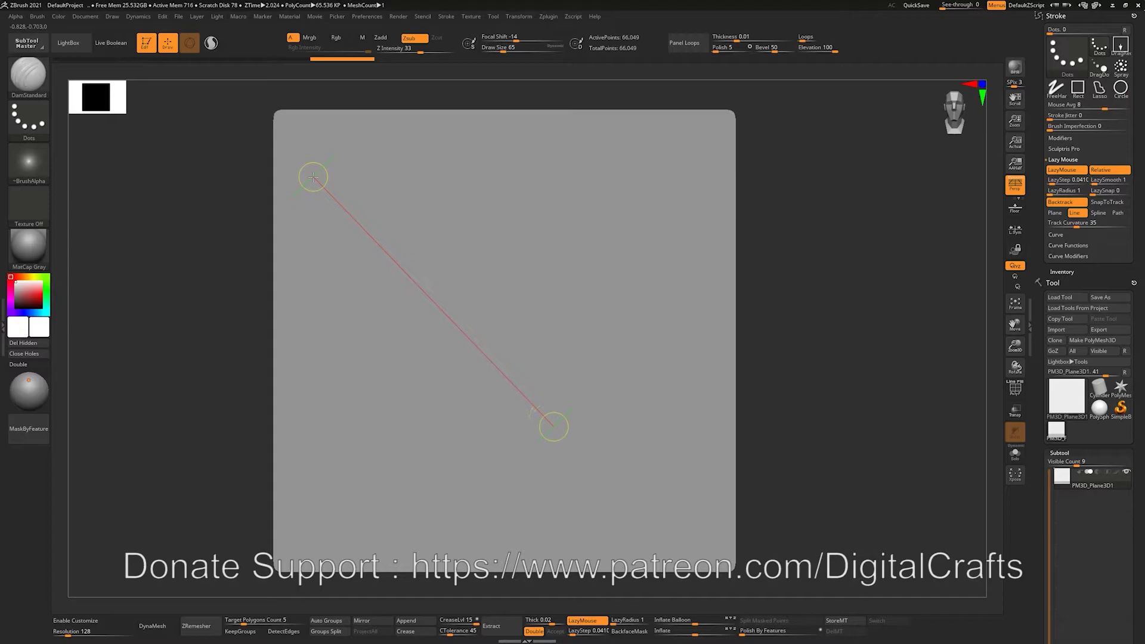
left_click_drag(313, 176, 601, 475)
left_click_drag(818, 323, 816, 327, "alt")
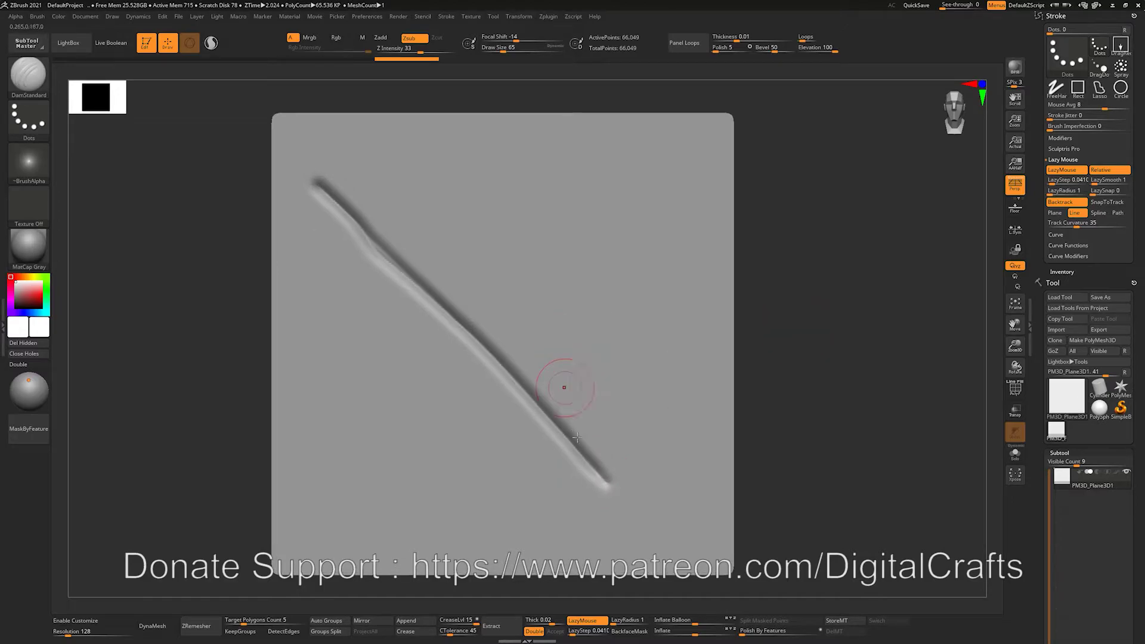
- Undo the diagonal groove, carve another Backtrack line stroke across the plane without snapping, and undo it
key("ctrl+z")
mouse_move(330, 170)
left_mouse_down()
mouse_move(597, 511)
mouse_move(376, 217)
mouse_move(519, 410)
mouse_move(417, 316)
left_mouse_up()
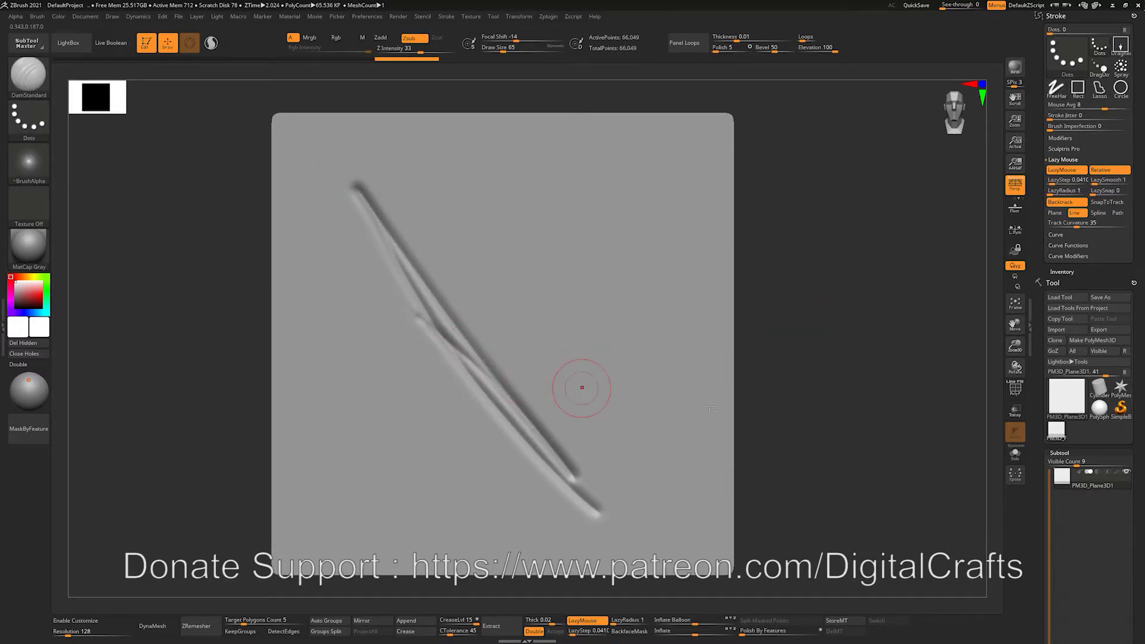
left_click_drag(787, 379, 764, 362, "alt")
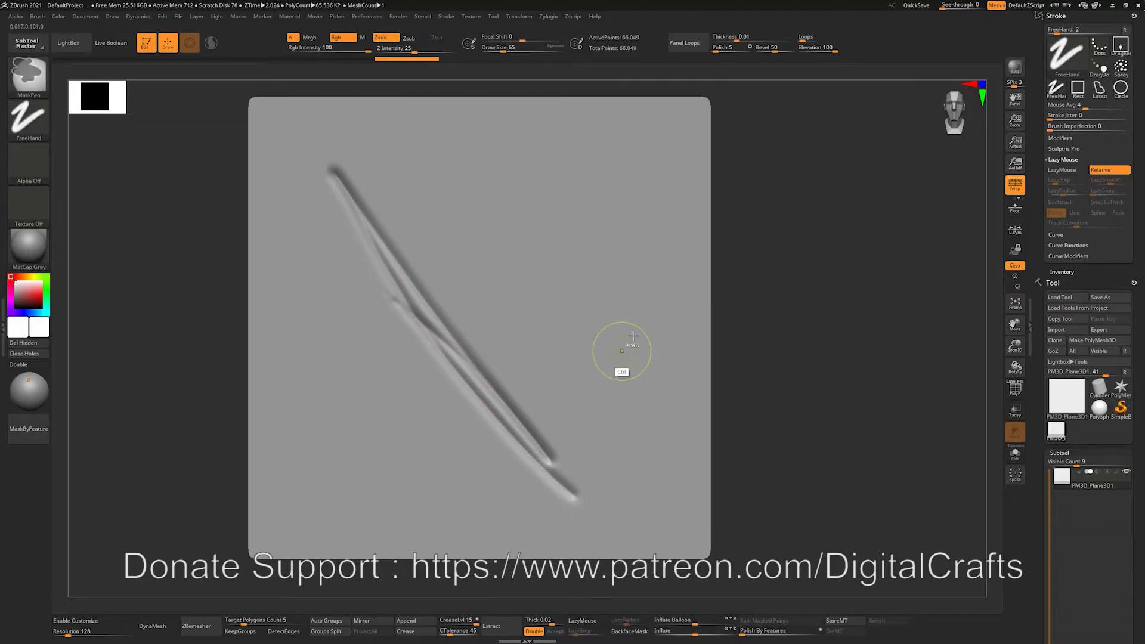
key("ctrl+z")
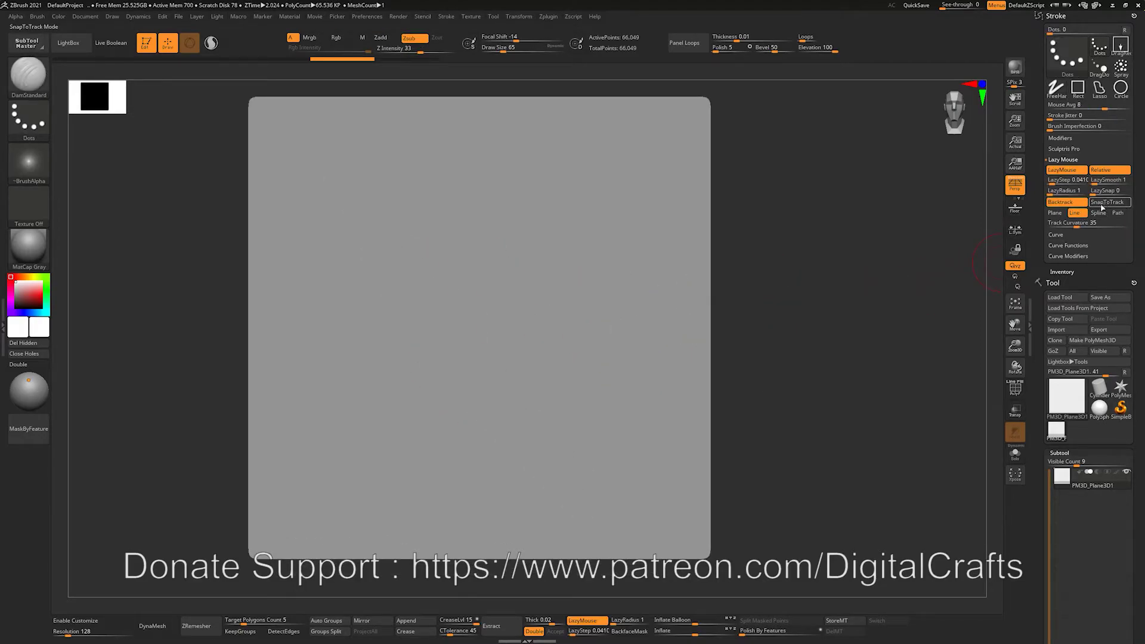
- Enable SnapToTrack and carve a straight diagonal groove across the plane between its upper left and lower right
left_click(1105, 202)
left_click_drag(837, 313, 794, 331, "alt")
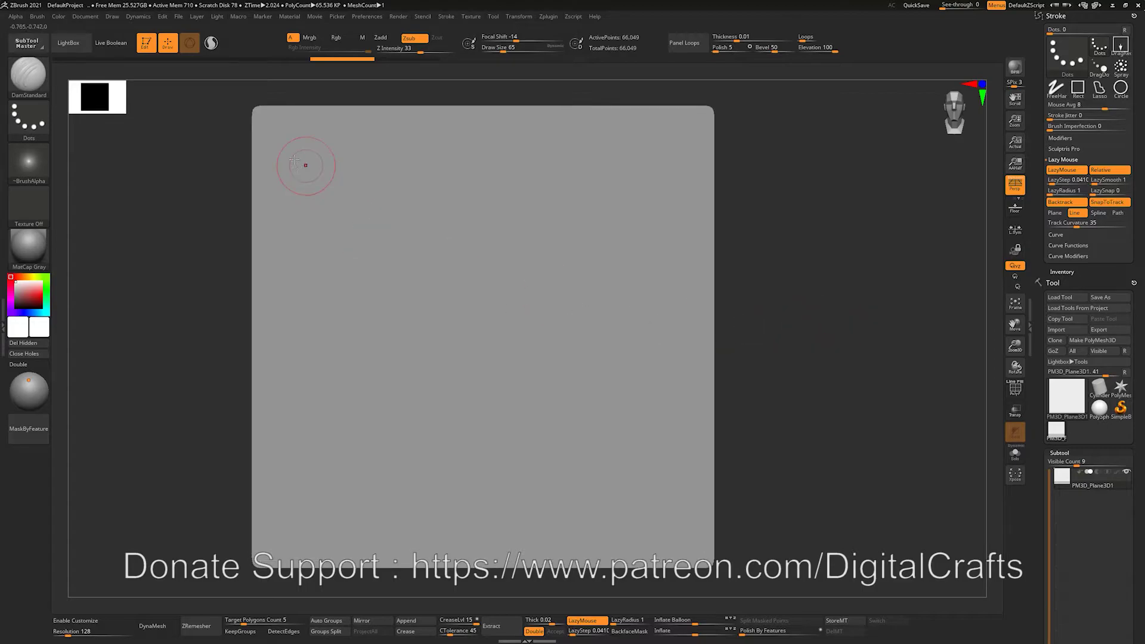
mouse_move(645, 519)
left_mouse_down()
mouse_move(442, 320)
mouse_move(510, 453)
mouse_move(497, 444)
left_mouse_up()
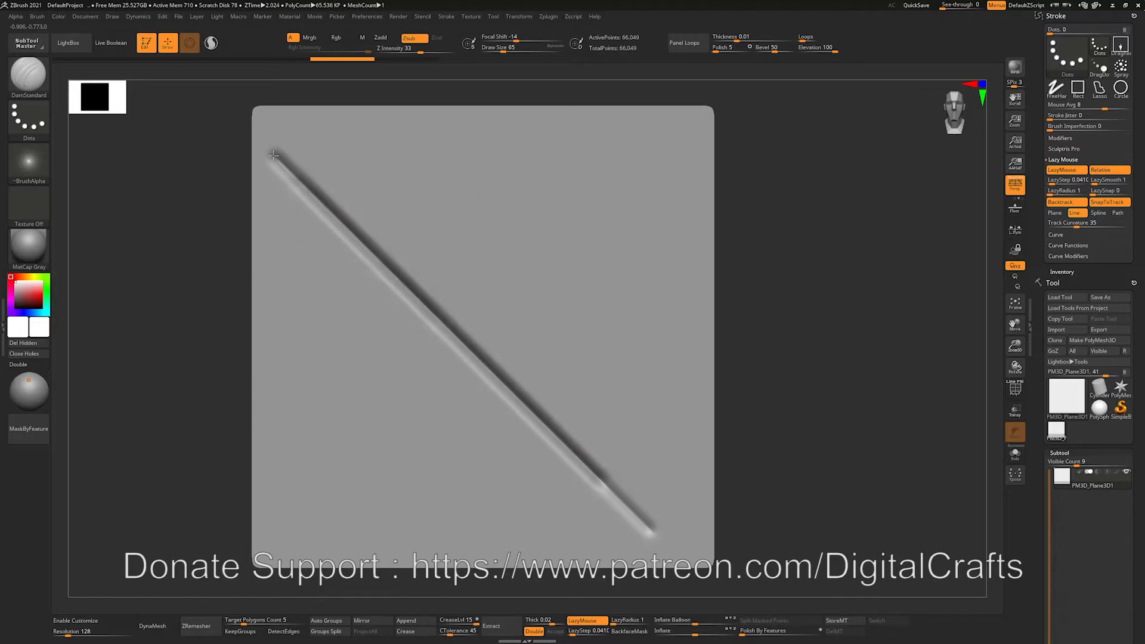
left_click_drag(654, 516, 330, 169)
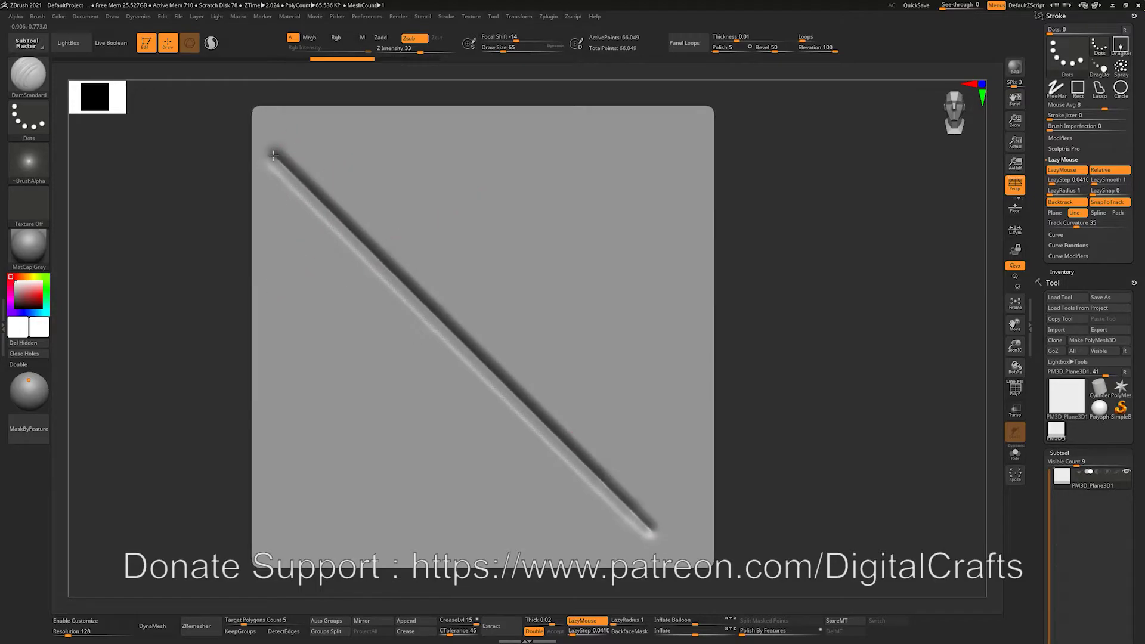
- Carve a second snapped groove between the plane's upper right corner and the middle of the diagonal groove
left_click_drag(813, 253, 693, 265)
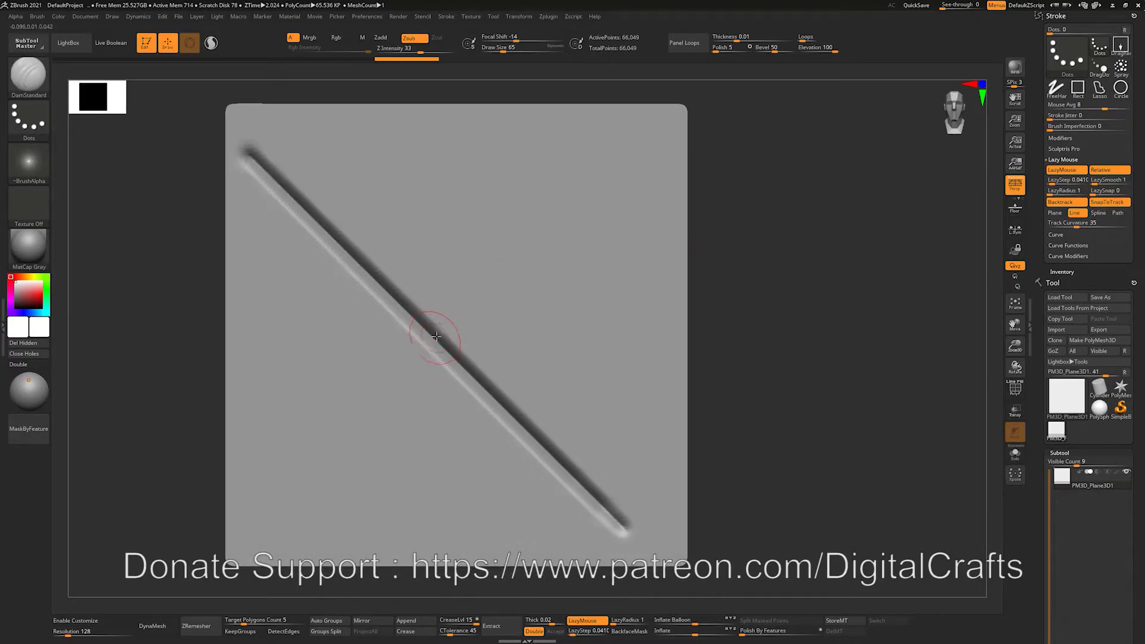
mouse_move(650, 119)
left_mouse_down()
mouse_move(418, 355)
mouse_move(650, 121)
mouse_move(427, 347)
left_mouse_up()
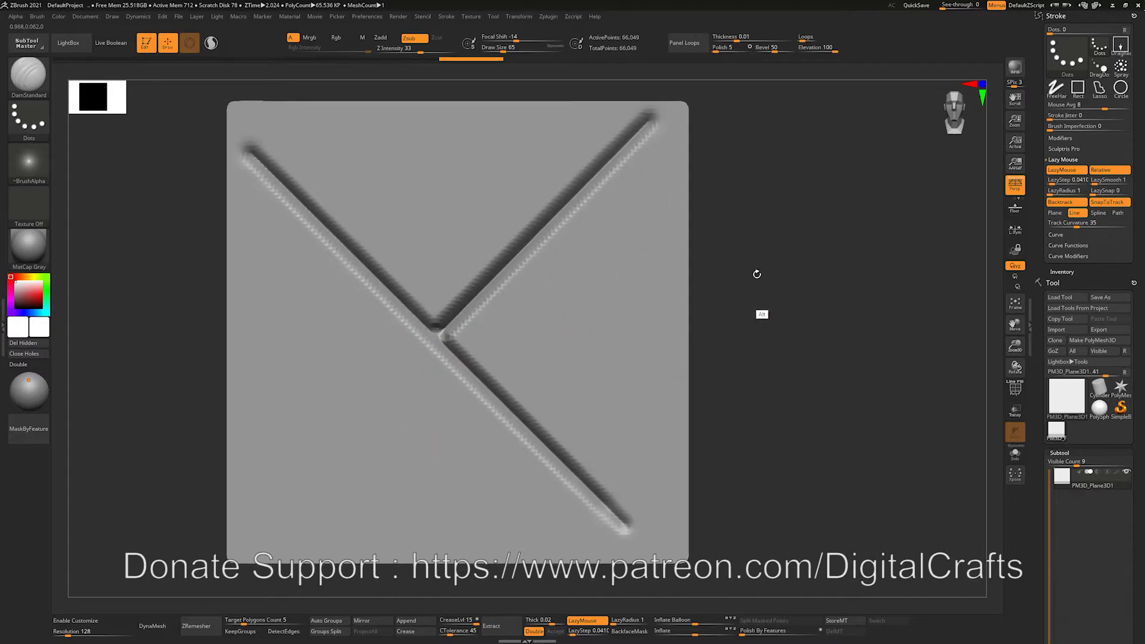
left_click_drag(698, 265, 547, 248)
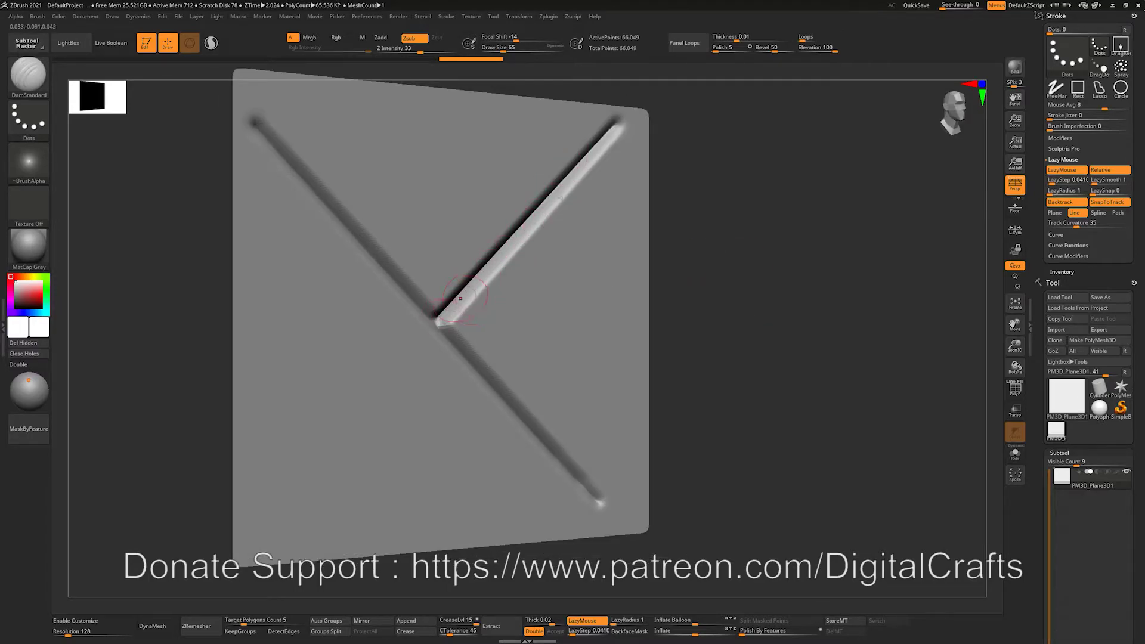
mouse_move(707, 271)
left_mouse_down("shift")
mouse_move(724, 264)
mouse_move(722, 273)
left_mouse_up("shift")
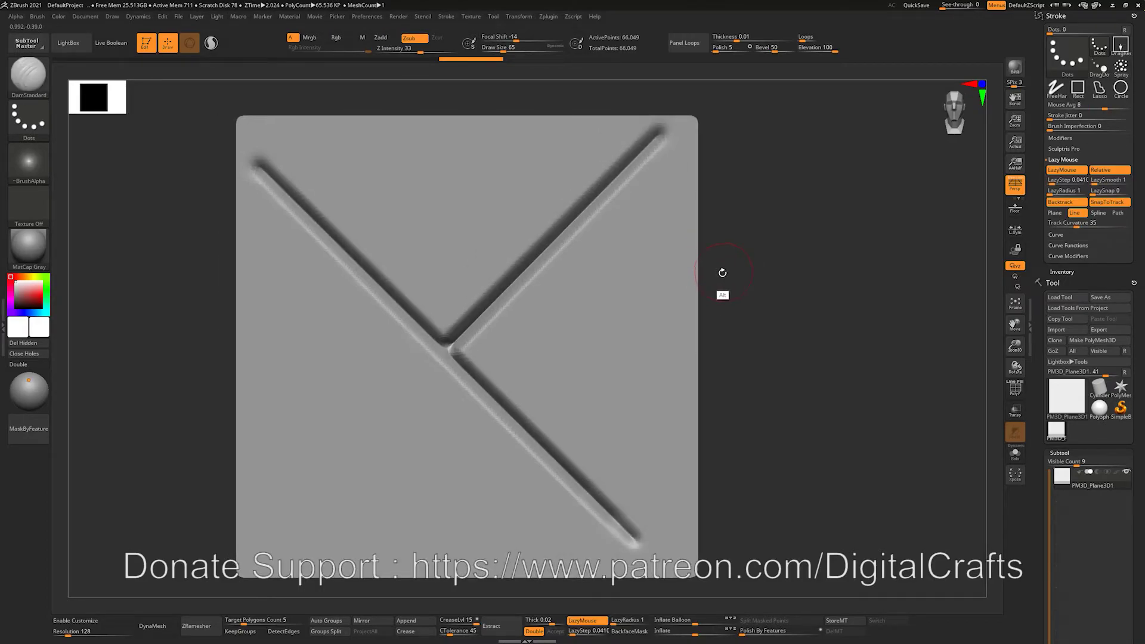
left_click_drag(758, 337, 793, 318, "alt")
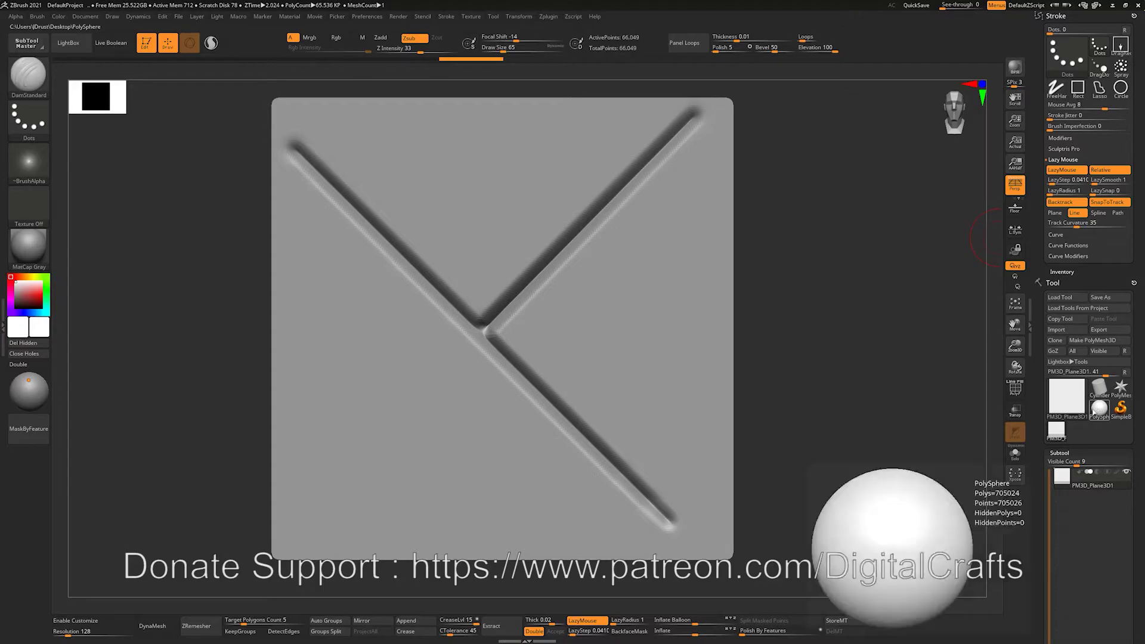
- Switch to the PolySphere tool, try a snapped diagonal line stroke across the sphere, and undo it
left_click(1099, 410)
mouse_move(793, 313)
left_mouse_down("alt")
mouse_move(798, 327)
mouse_move(725, 320)
mouse_move(723, 310)
left_mouse_up("alt")
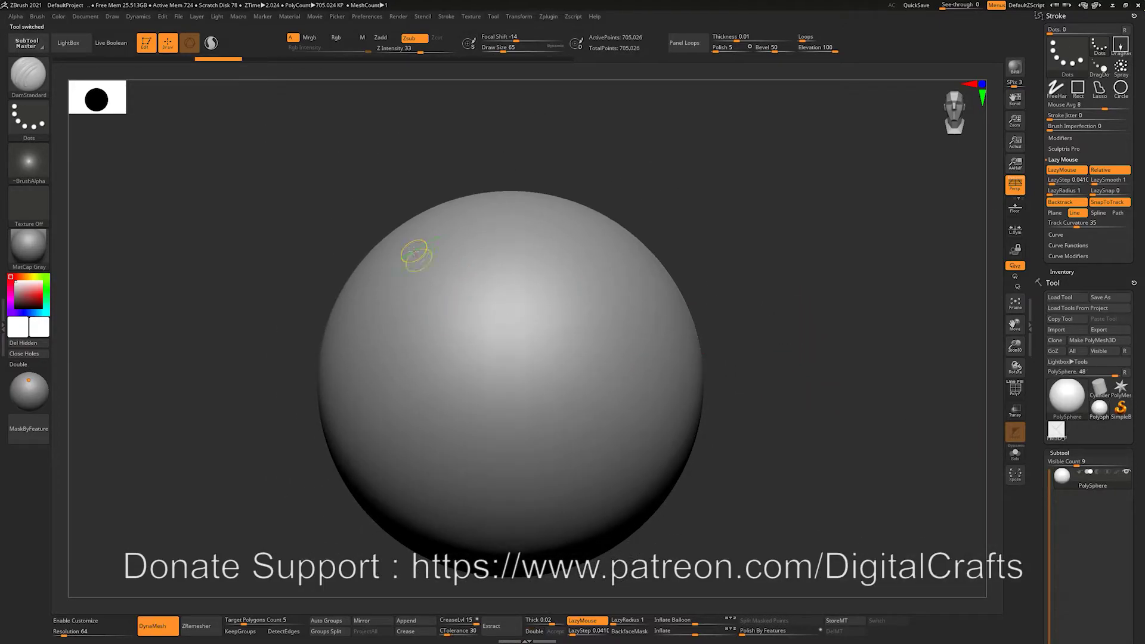
mouse_move(413, 251)
left_mouse_down()
mouse_move(601, 452)
mouse_move(405, 246)
mouse_move(608, 452)
mouse_move(414, 251)
left_mouse_up()
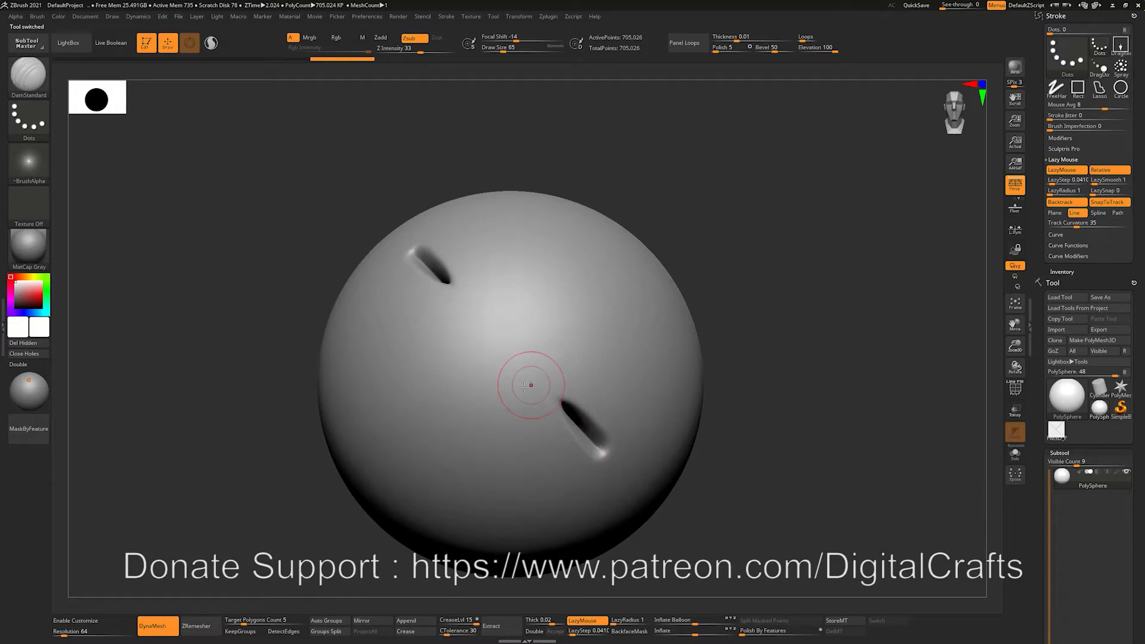
key("ctrl+z")
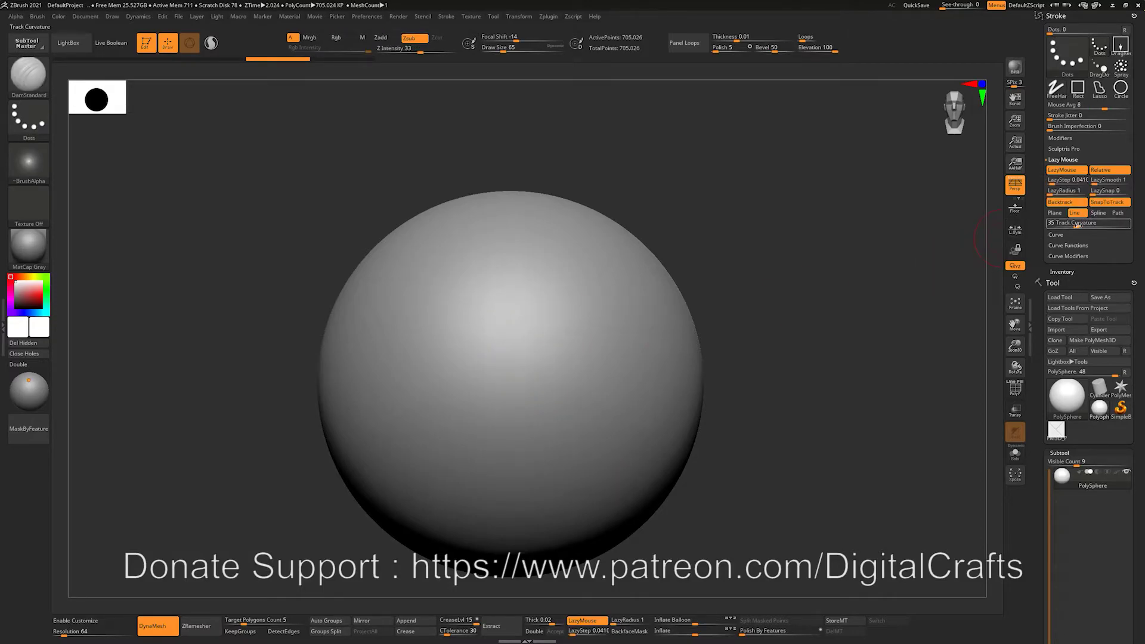
- Set Track Curvature to 100 and carve a snapped diagonal groove across the front of the sphere
left_click_drag(1075, 225, 1077, 223)
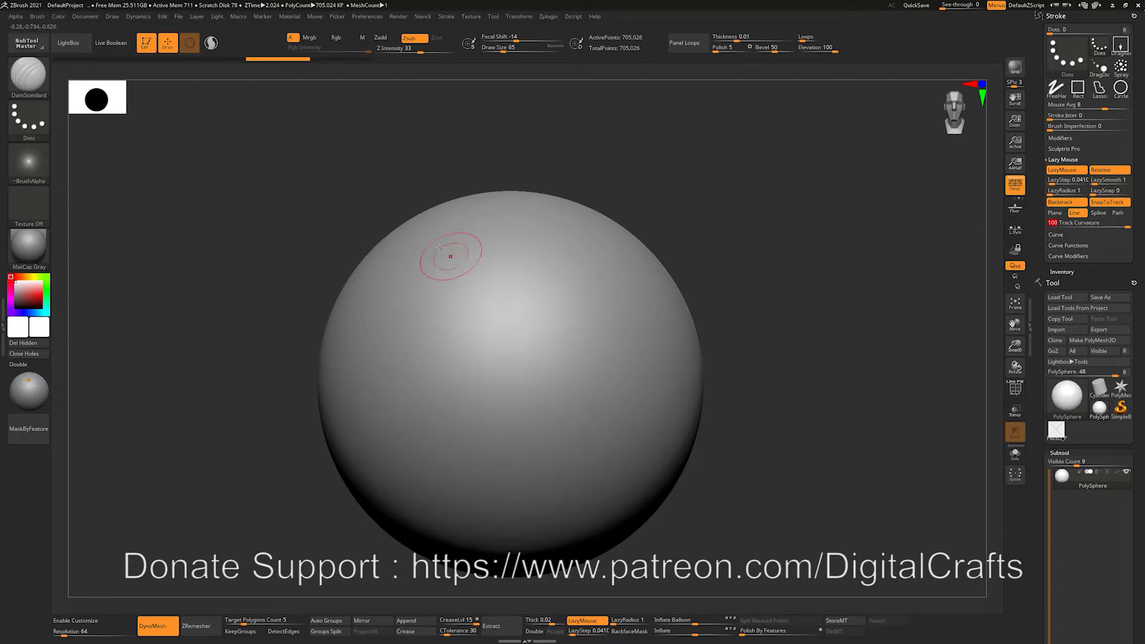
mouse_move(557, 482)
left_mouse_down()
mouse_move(437, 243)
mouse_move(556, 479)
left_mouse_up()
left_click_drag(555, 479, 436, 243)
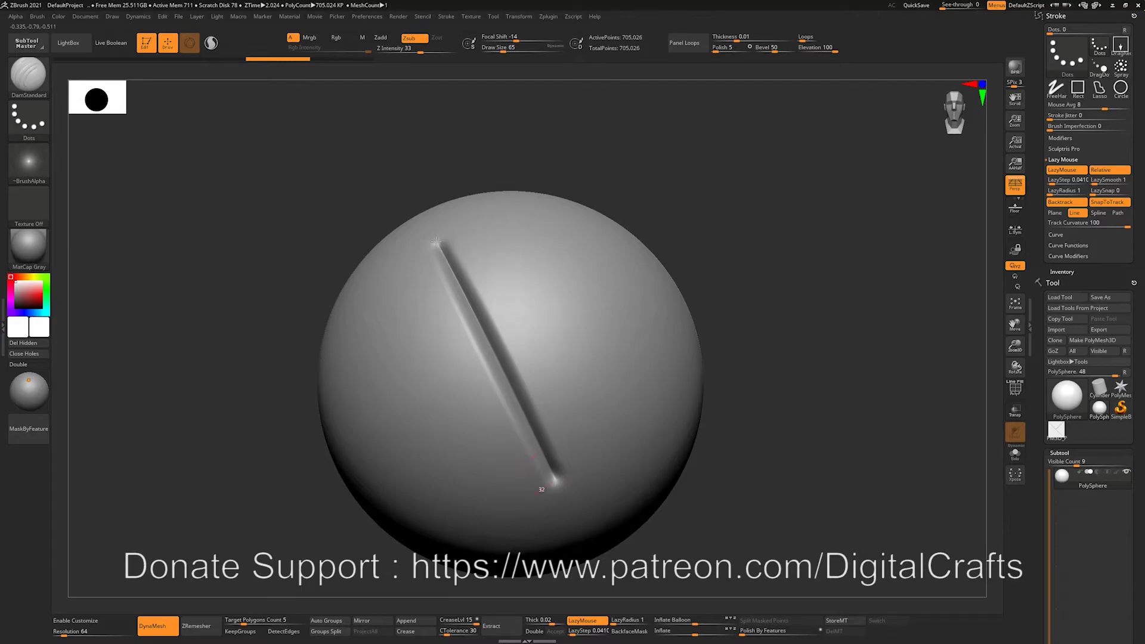
left_click_drag(744, 294, 714, 270, "alt")
left_click_drag(781, 241, 725, 297)
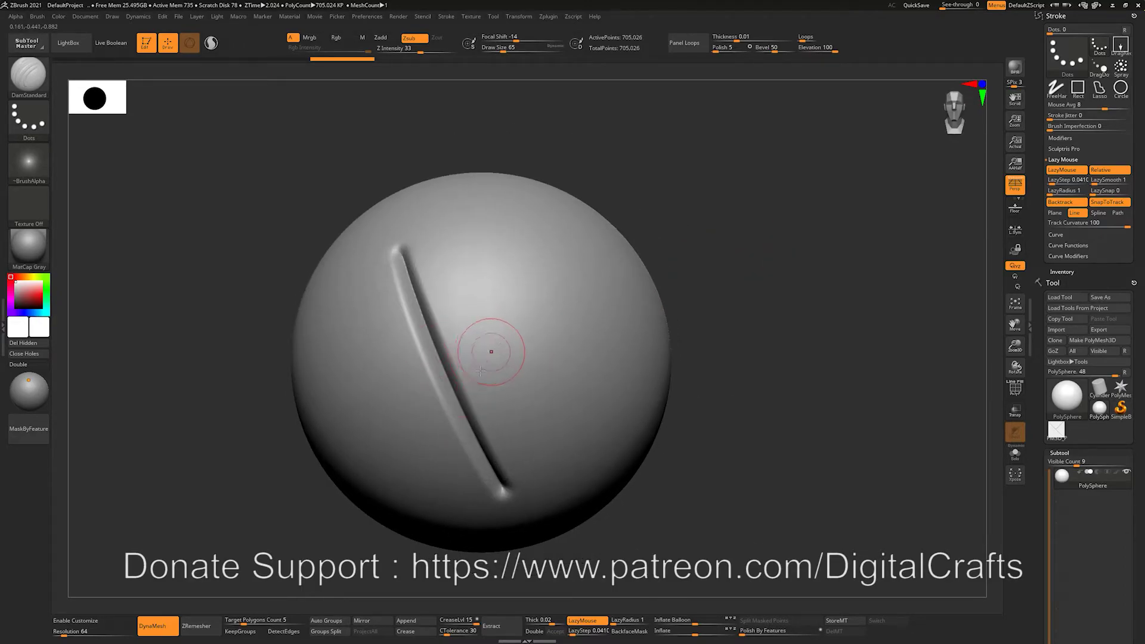
left_click_drag(733, 287, 662, 301)
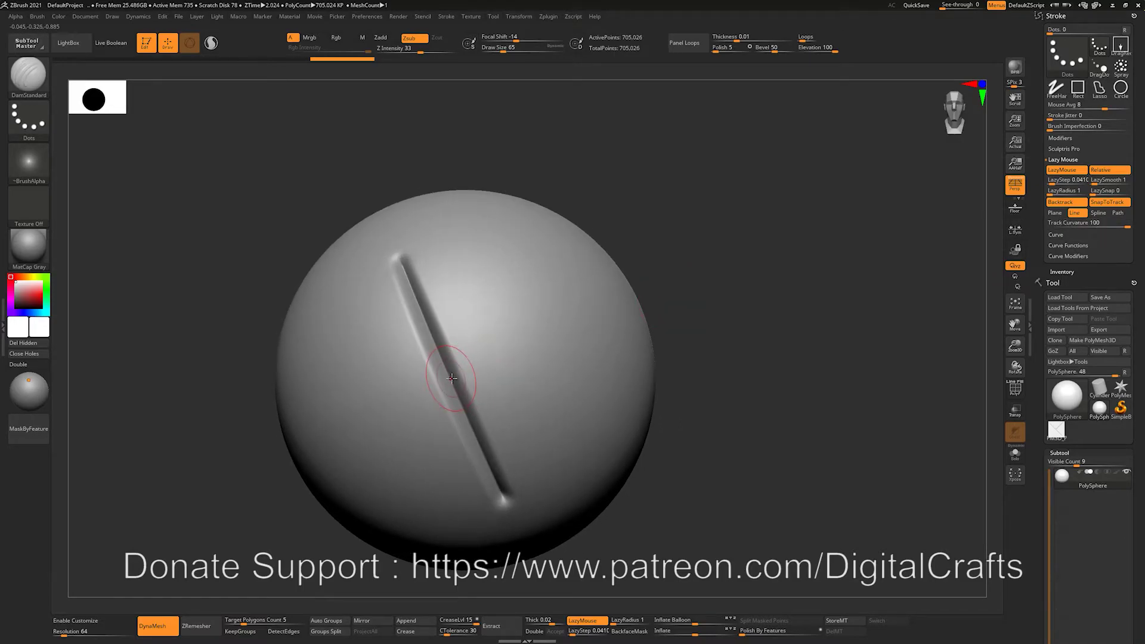
- Try a second groove on the sphere, branching from the middle of the first toward the upper right
left_click_drag(452, 377, 627, 292)
left_click_drag(715, 272, 696, 204, "alt")
left_click_drag(696, 204, 674, 236)
left_click_drag(745, 312, 709, 283, "shift")
- Undo the test strokes and return to the plane, clearing both of its grooves
key("ctrl+z")
key("ctrl+z")
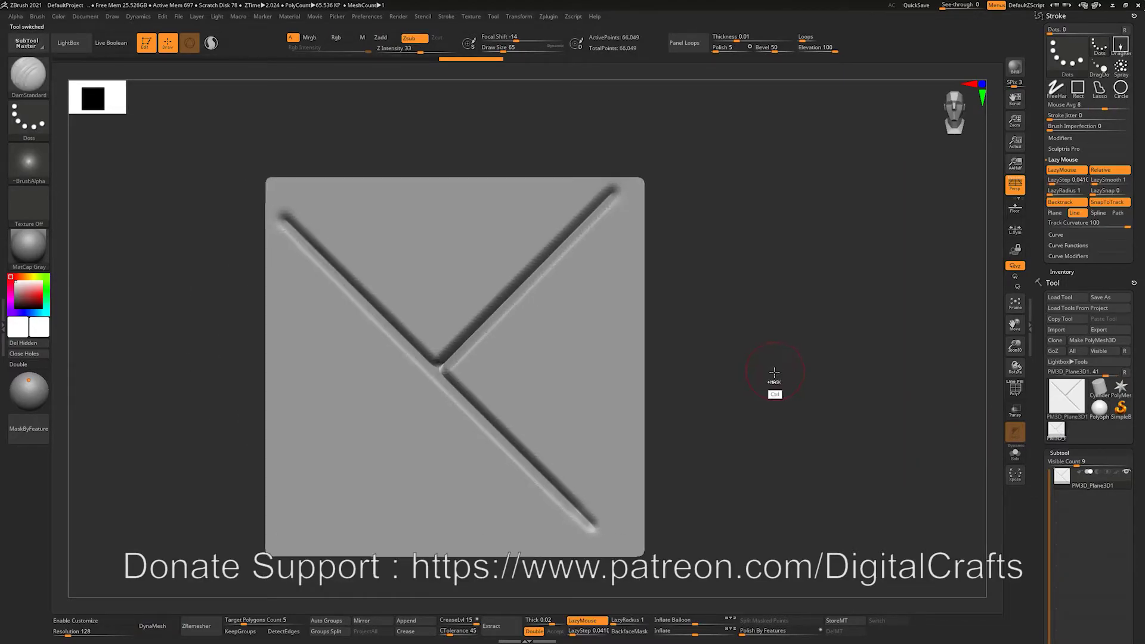
key("ctrl+z")
key("ctrl+z")
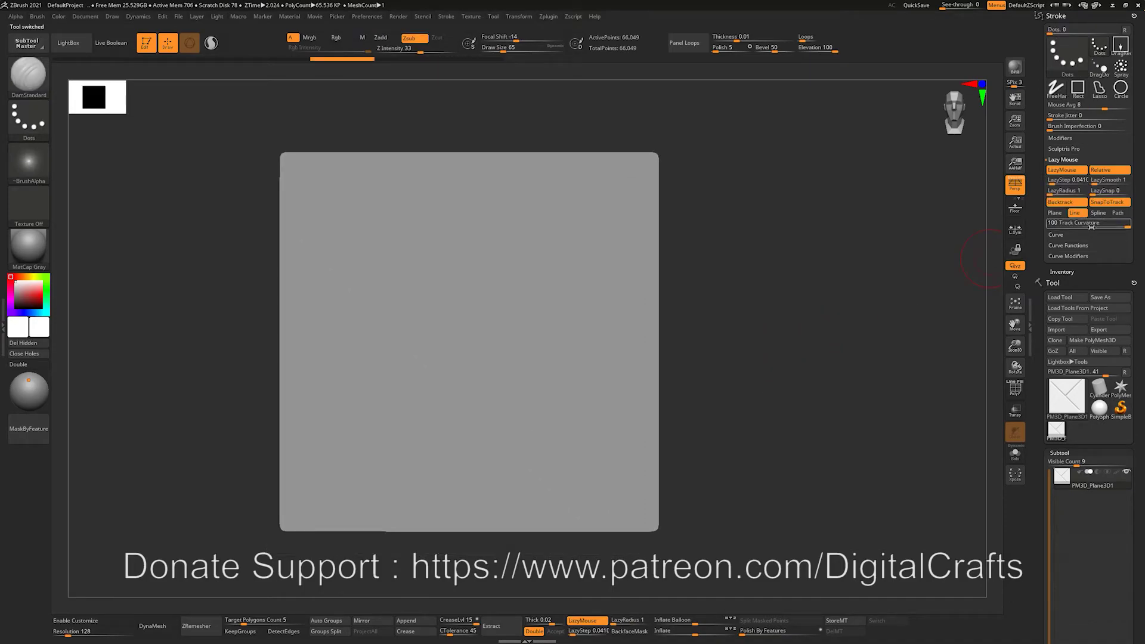
mouse_move(778, 285)
left_mouse_down("alt")
mouse_move(782, 308)
mouse_move(793, 299)
left_mouse_up("alt")
mouse_move(791, 301)
left_mouse_down("alt")
mouse_move(804, 330)
mouse_move(813, 316)
left_mouse_up("alt")
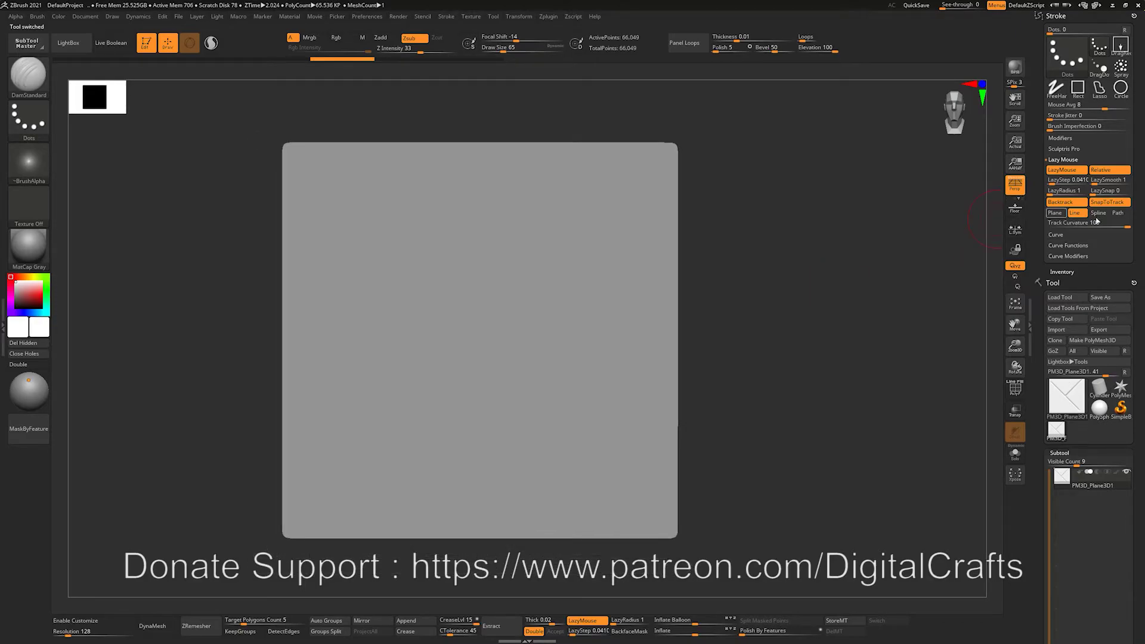
- Switch the Backtrack mode to Spline and try diagonal test strokes on the plane
left_click(1098, 213)
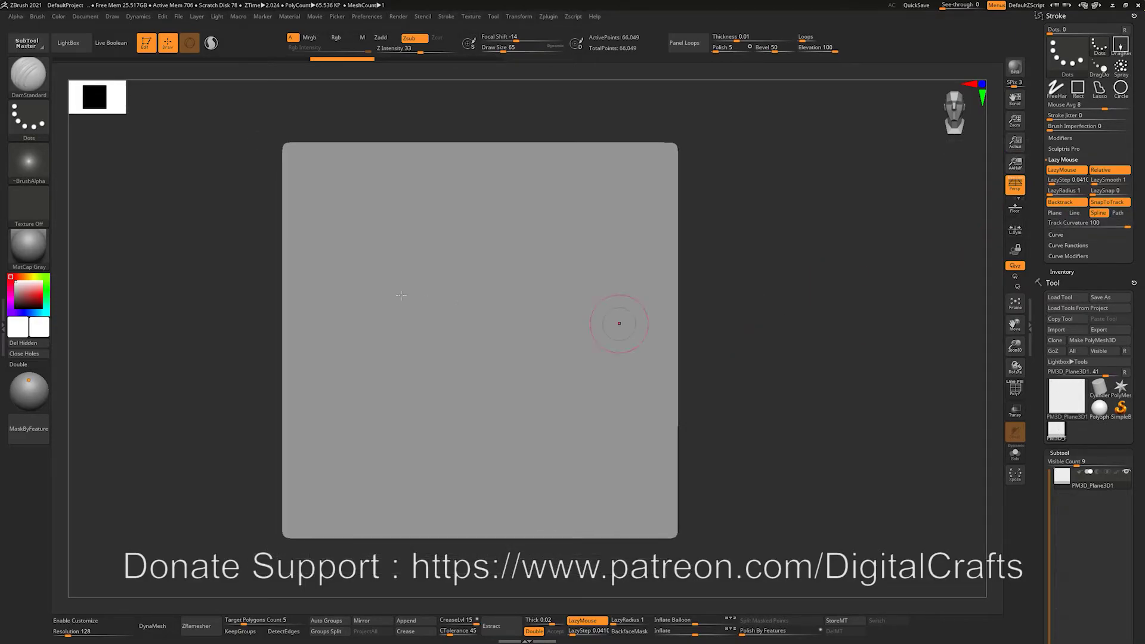
mouse_move(578, 253)
left_mouse_down()
mouse_move(527, 220)
mouse_move(360, 319)
mouse_move(292, 412)
mouse_move(614, 192)
left_mouse_up()
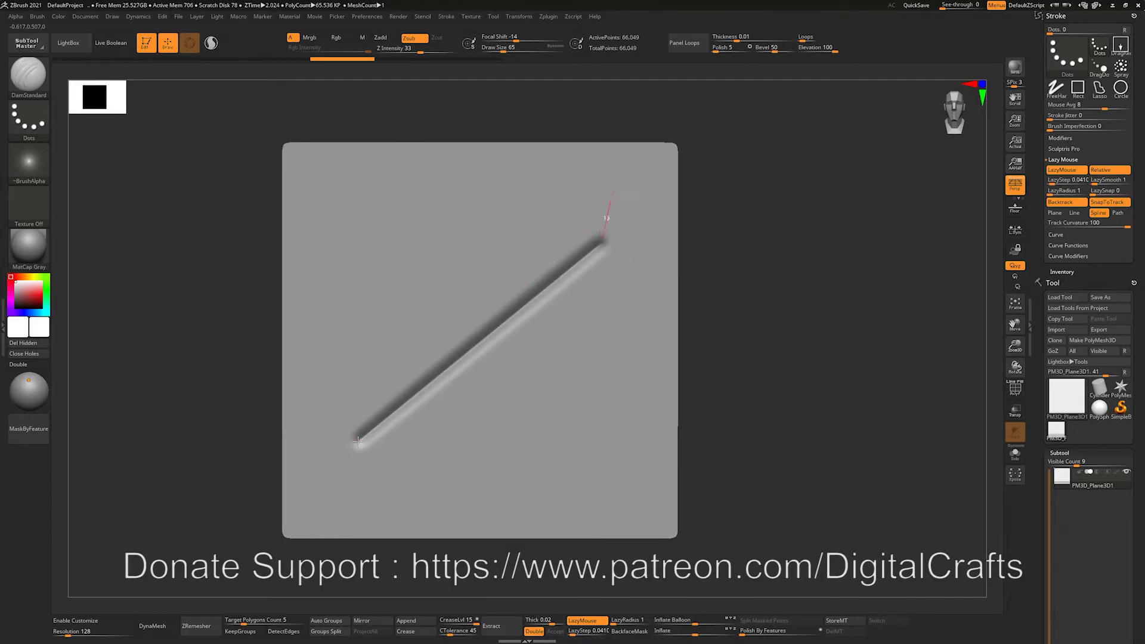
key("ctrl+z")
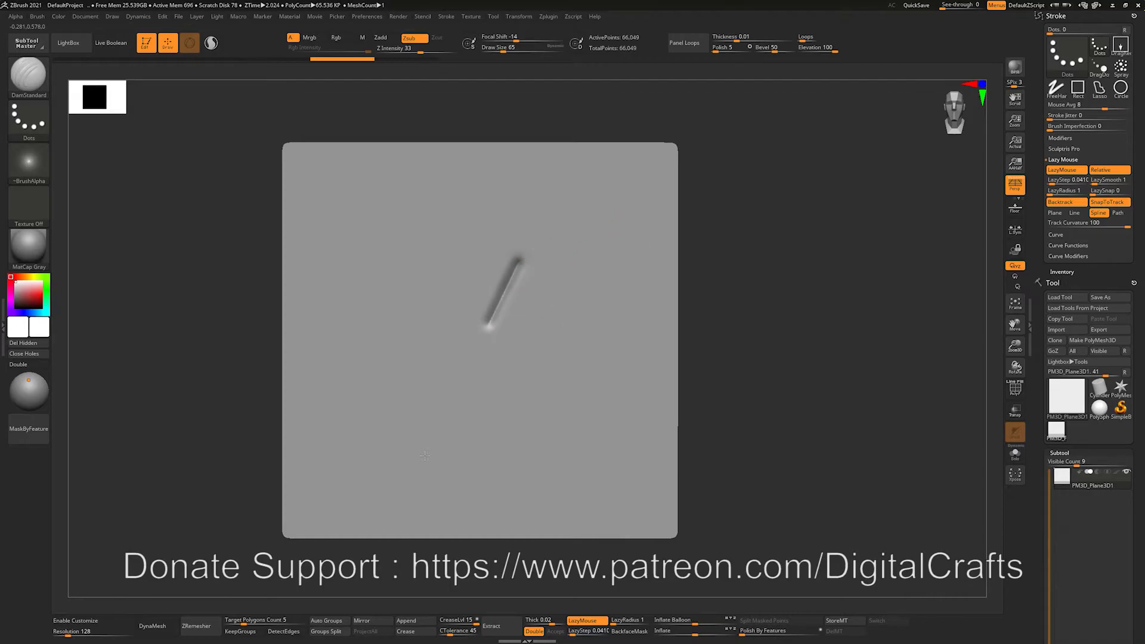
left_click_drag(424, 455, 424, 456)
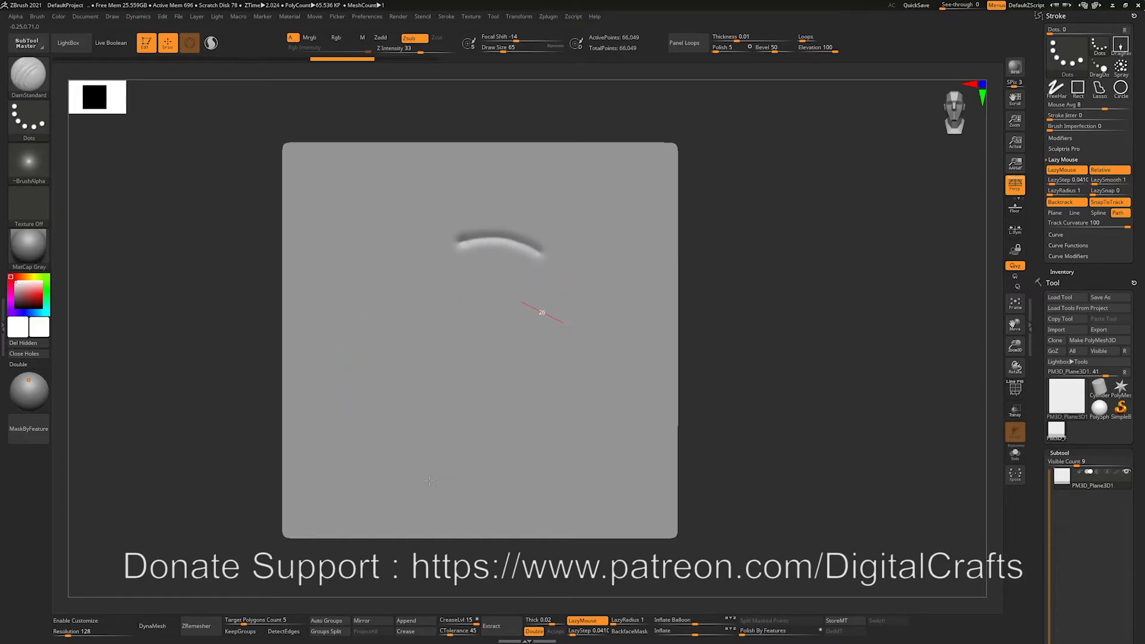
- With the Backtrack mode set to Path, carve a C-shaped groove on the plane and undo it
mouse_move(523, 250)
left_mouse_down()
mouse_move(382, 329)
mouse_move(430, 480)
left_mouse_up()
left_click_drag(446, 441, 539, 259)
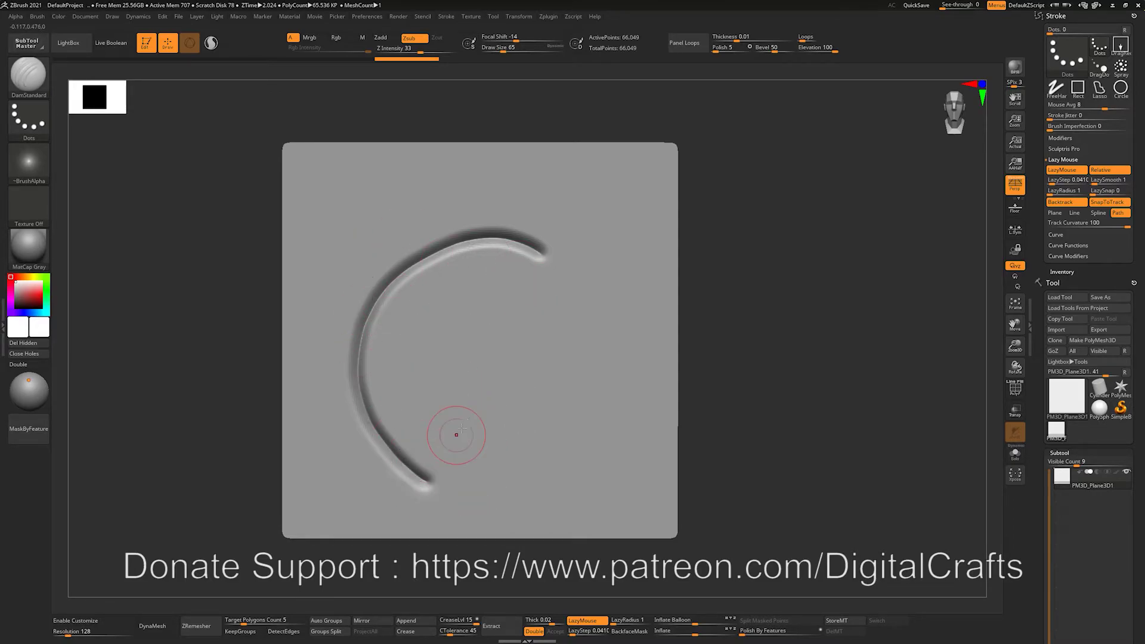
key("ctrl+z")
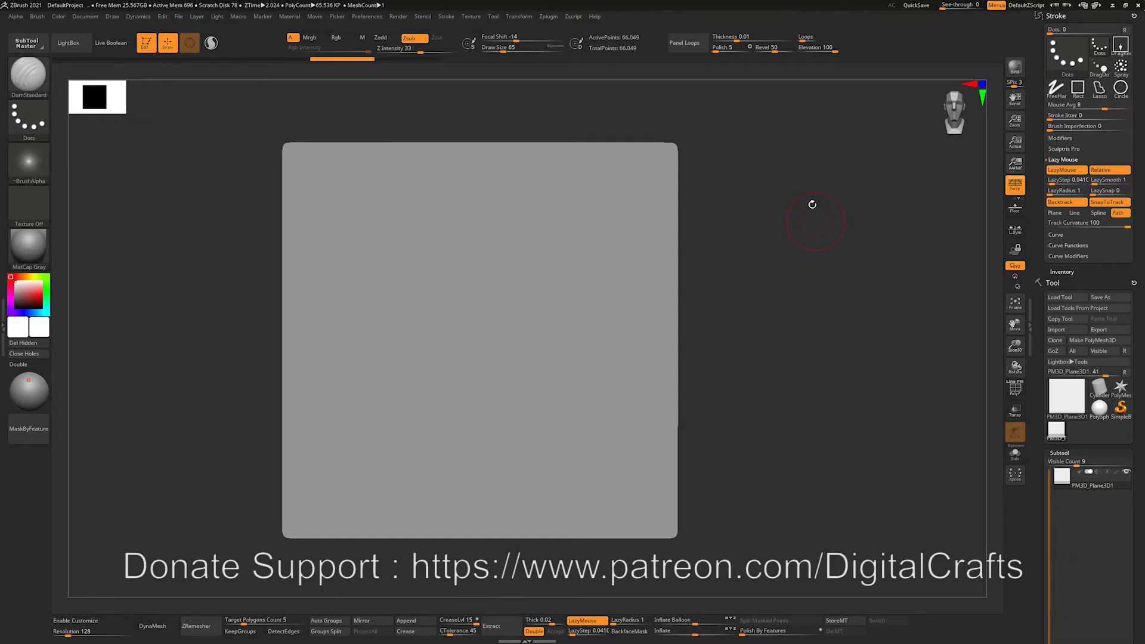
left_click_drag(821, 277, 824, 314, "alt")
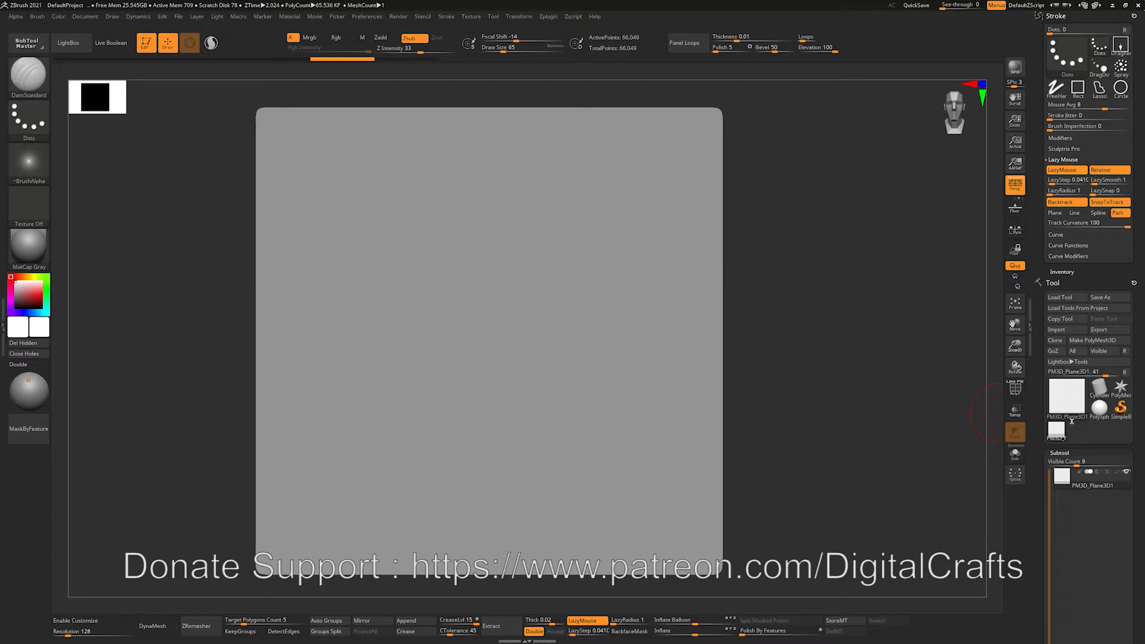
- Open the Jewelry_SignetRing.ZPR project from the LightBox Jewelry folder without saving the current project
key("comma")
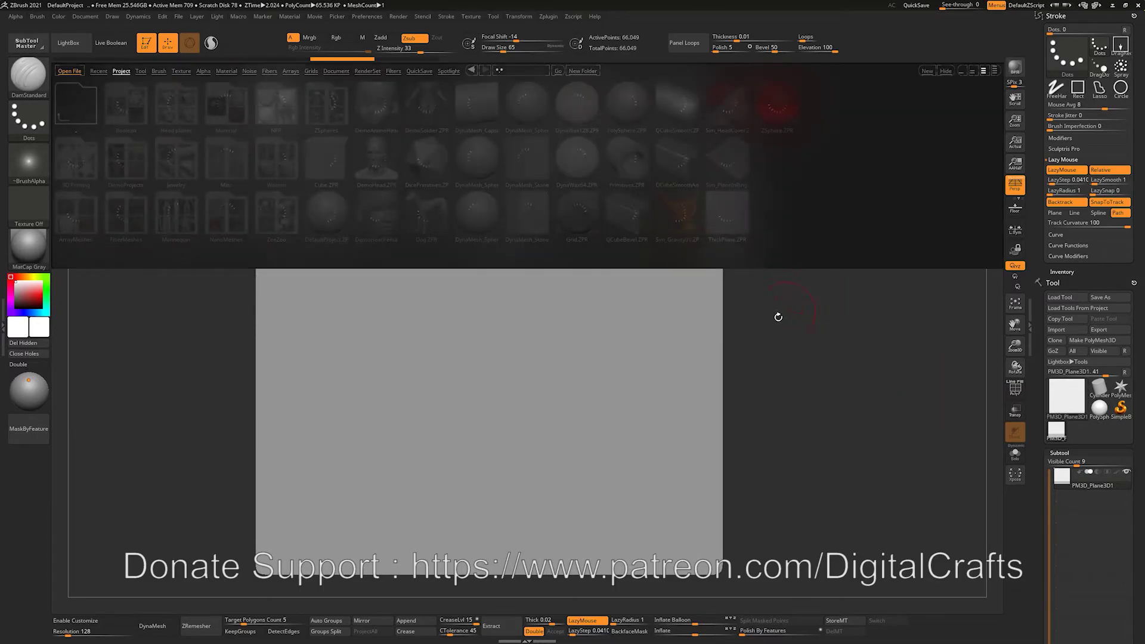
left_click_drag(192, 163, 166, 181)
double_click(152, 149)
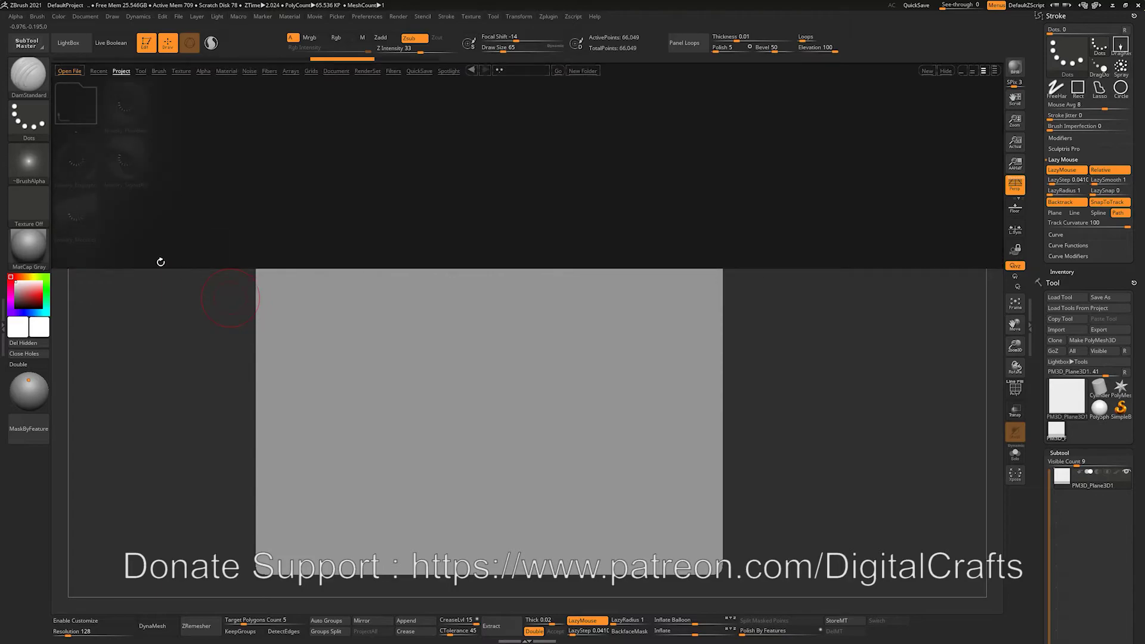
double_click(134, 154)
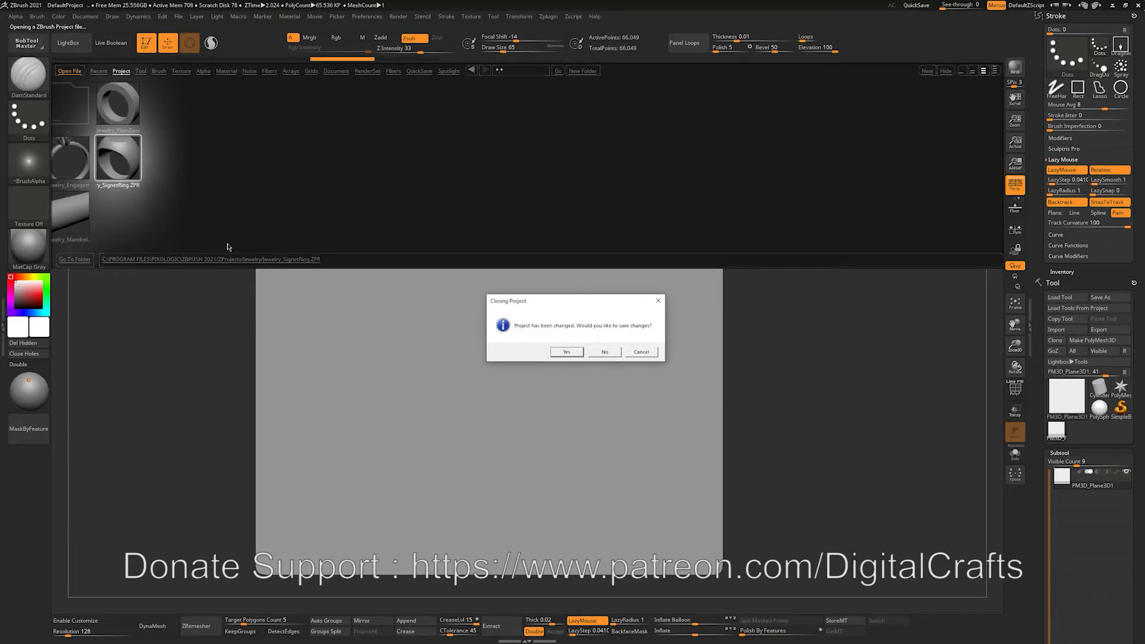
left_click(602, 351)
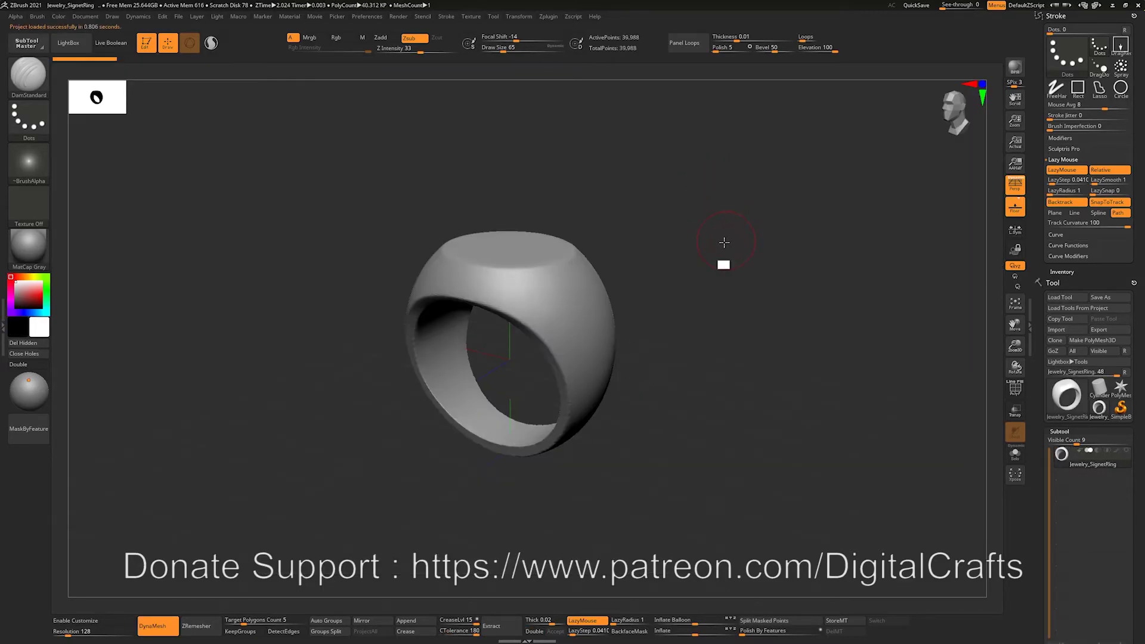
- Remesh the signet ring with ZRemesher and subdivide it four times
left_click_drag(724, 242, 690, 263)
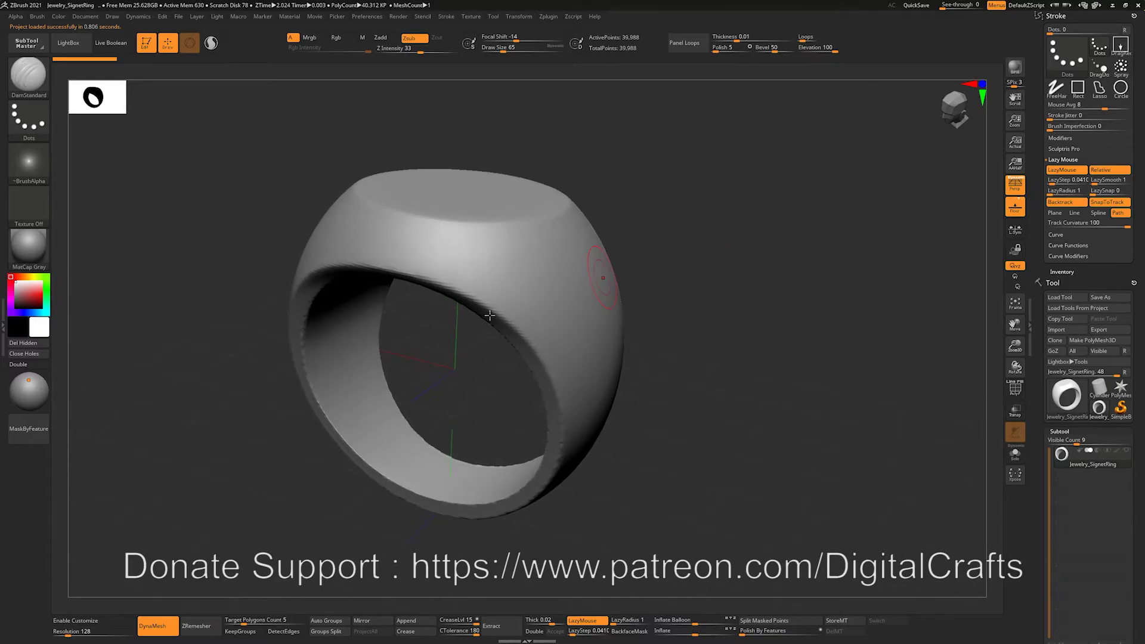
left_click(198, 626)
key("ctrl+d")
key("ctrl+d")
key("ctrl+d")
key("ctrl+d")
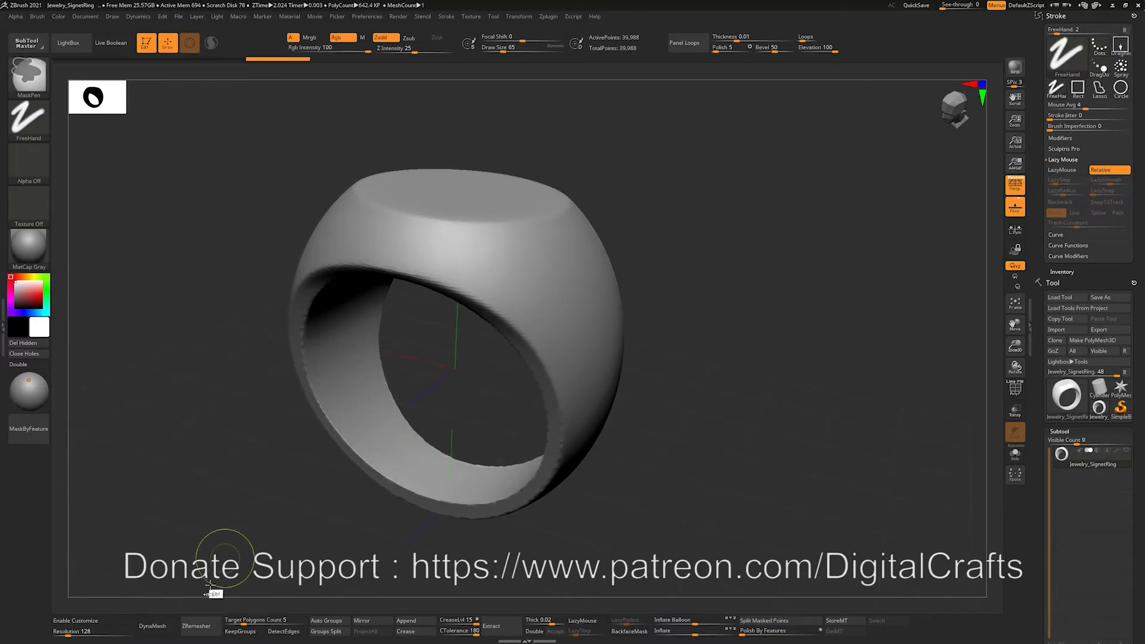
- With LazyMouse on for the MaskPen and the draw size at 22, try a short mask stroke beside the ring's side rim
left_click_drag(188, 532, 692, 340)
left_click(1067, 170, "shift")
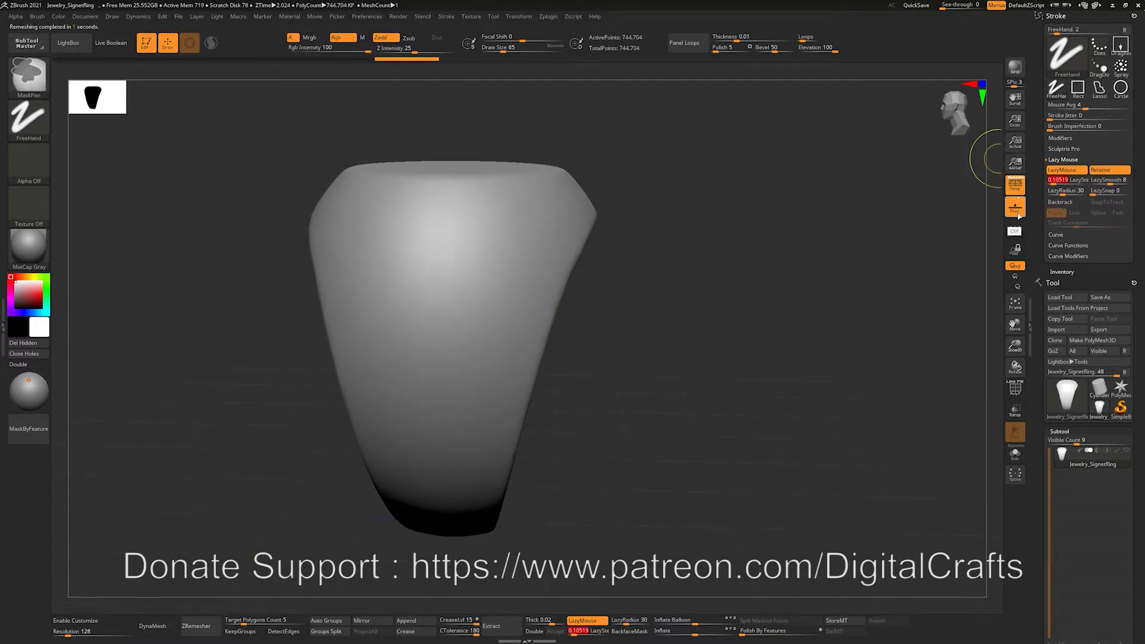
left_click_drag(775, 286, 668, 275)
key("s")
left_click_drag(520, 232, 512, 232)
left_click_drag(668, 281, 650, 358)
left_click(519, 17)
left_click_drag(710, 334, 662, 316)
left_click_drag(527, 216, 491, 274, "ctrl")
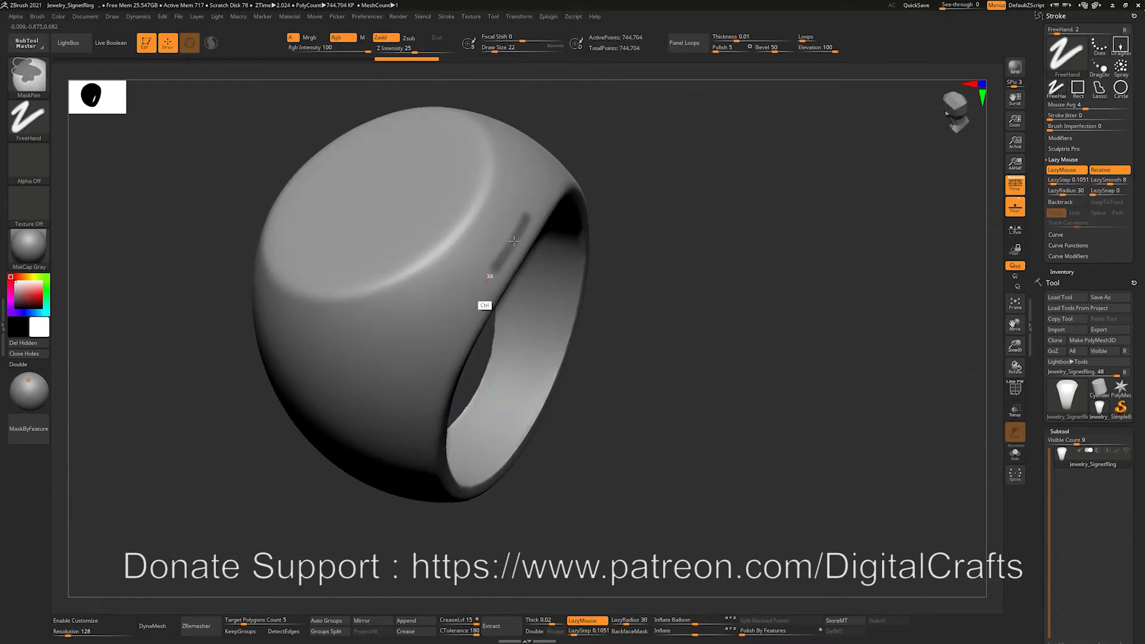
key("ctrl+z")
- Go through the MaskPen's brush settings and try another short mask stroke beside the rim
left_click(37, 16, "ctrl")
left_click(68, 308, "ctrl")
left_click(66, 350, "ctrl")
left_click_drag(45, 348, 46, 425, "ctrl")
left_click_drag(512, 248, 509, 258, "ctrl")
key("ctrl+z")
- Mask a narrow band along the ring's side rim, from the shoulder down the shank
left_click_drag(512, 250, 451, 331, "ctrl")
left_click_drag(644, 324, 674, 274)
left_click_drag(481, 194, 452, 395, "ctrl")
left_click_drag(585, 399, 603, 287)
left_click_drag(450, 176, 426, 504, "ctrl")
left_click_drag(596, 382, 597, 262)
left_click_drag(389, 396, 387, 504, "ctrl")
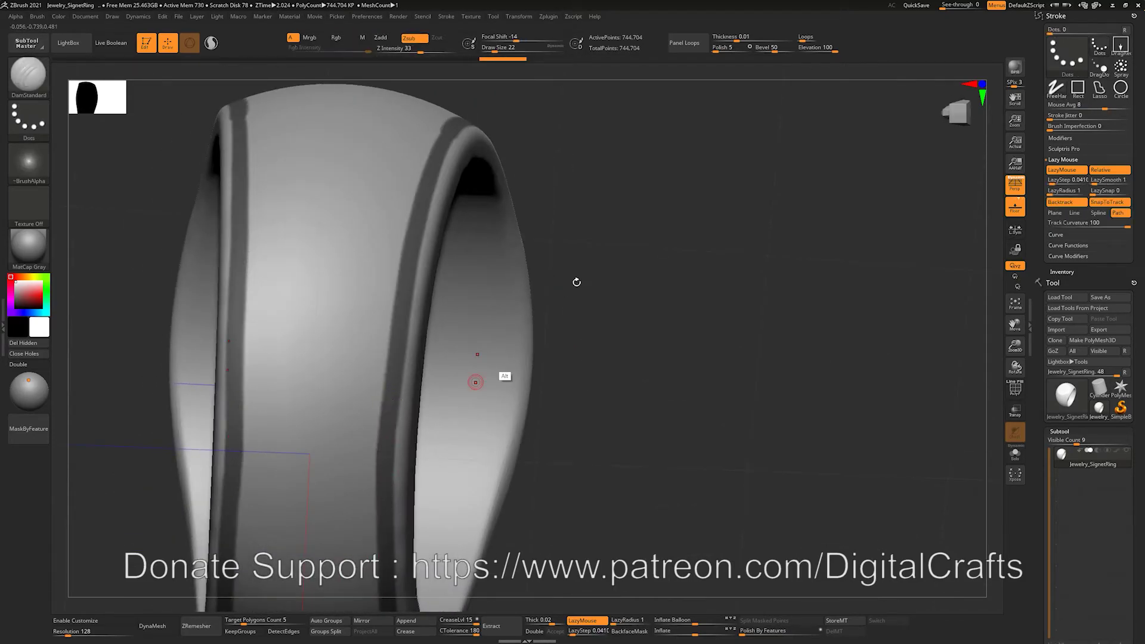
- Erase the uneven edge of the side band's mask along the rim with LazyRadius 96
left_click_drag(587, 179, 567, 286)
left_click_drag(405, 334, 472, 176, "ctrl+alt")
left_click_drag(597, 191, 590, 268)
left_click_drag(408, 382, 437, 293, "ctrl+alt")
left_click_drag(723, 207, 714, 210)
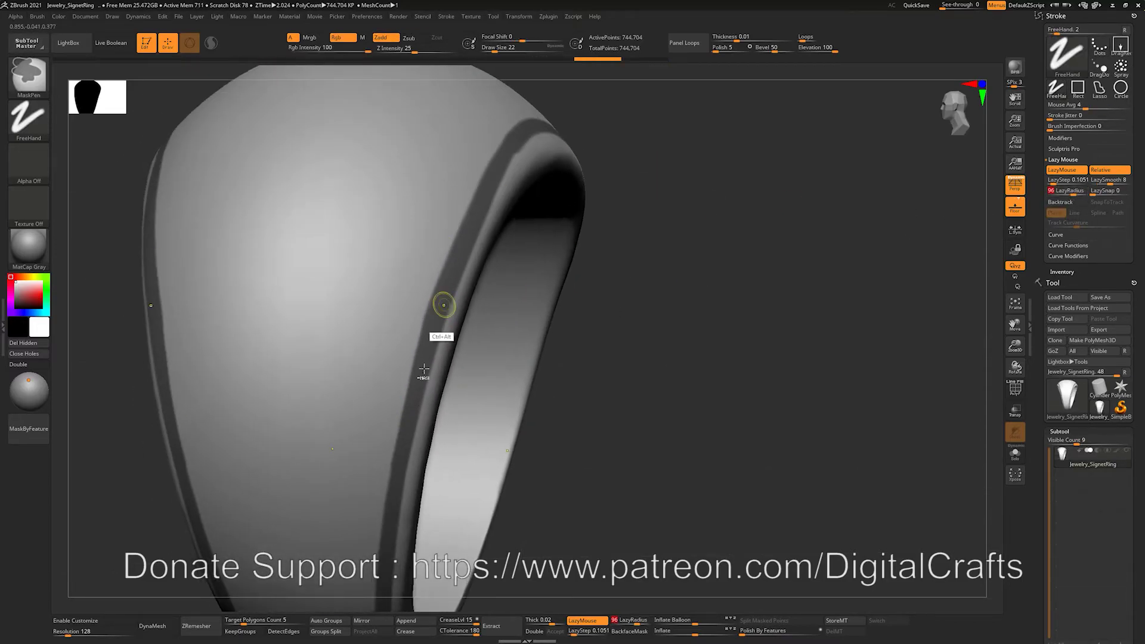
left_click_drag(438, 261, 464, 193, "ctrl+alt")
left_click_drag(671, 220, 665, 132)
left_click_drag(456, 256, 465, 231, "ctrl+alt")
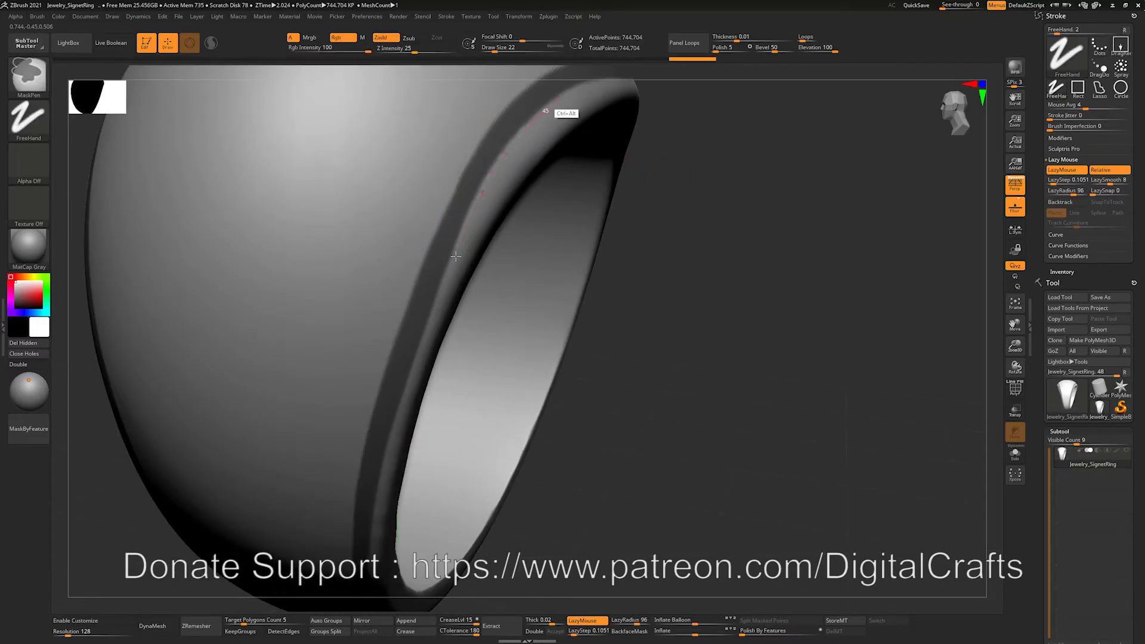
left_click_drag(545, 111, 562, 92, "ctrl+alt")
left_click_drag(686, 155, 686, 245)
left_click_drag(447, 325, 620, 152, "ctrl+alt")
- Mask a matching narrow band around the edge of the ring's flat top
mouse_move(833, 187)
left_mouse_down()
mouse_move(717, 251)
mouse_move(728, 303)
left_mouse_up()
mouse_move(379, 243)
left_mouse_down("ctrl")
mouse_move(478, 246)
mouse_move(591, 209)
left_mouse_up("ctrl")
left_click_drag(740, 197, 638, 262)
mouse_move(437, 386)
left_mouse_down("ctrl")
mouse_move(547, 306)
mouse_move(597, 244)
left_mouse_up("ctrl")
- Clean the edge of the side band's mask near the shoulder and extend the band around the rim
mouse_move(715, 305)
left_mouse_down()
mouse_move(740, 239)
mouse_move(803, 140)
left_mouse_up()
left_click_drag(504, 486, 624, 224, "ctrl+alt")
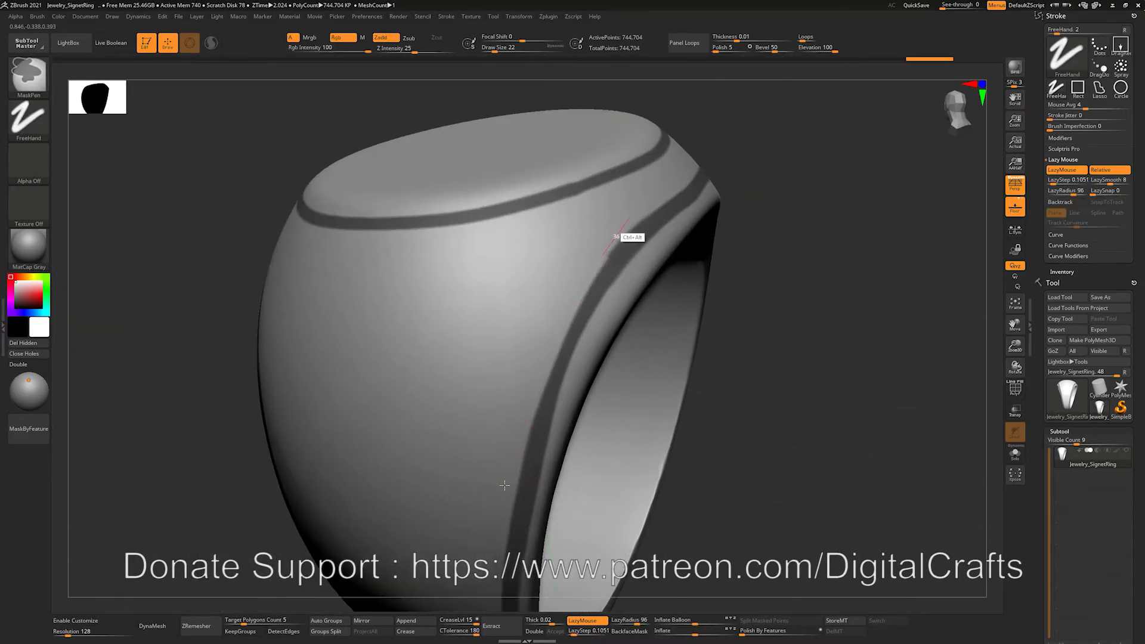
left_click_drag(547, 337, 668, 220, "ctrl+alt")
mouse_move(777, 179)
left_mouse_down()
mouse_move(758, 209)
mouse_move(709, 221)
left_mouse_up()
mouse_move(700, 179)
left_mouse_down("ctrl")
mouse_move(809, 114)
mouse_move(748, 356)
left_mouse_up("ctrl")
- Apply a slight Inflate to the unmasked ring surface, clear the mask and subdivide the mesh once
left_click_drag(695, 634, 686, 634)
mouse_move(770, 322)
left_mouse_down("ctrl")
mouse_move(797, 364)
mouse_move(777, 414)
mouse_move(945, 170)
mouse_move(839, 229)
mouse_move(847, 287)
left_mouse_up("ctrl")
key("ctrl+d")
key("p")
- Mask mirrored S-shaped scrolls and curls on the ring's side panel with LazyRadius 70
left_click_drag(323, 378, 412, 348, "ctrl")
left_click_drag(1068, 190, 1079, 187, "ctrl")
mouse_move(853, 286)
left_mouse_down()
mouse_move(877, 317)
mouse_move(885, 235)
mouse_move(872, 286)
left_mouse_up()
mouse_move(424, 335)
left_mouse_down("ctrl")
mouse_move(574, 320)
mouse_move(543, 373)
left_mouse_up("ctrl")
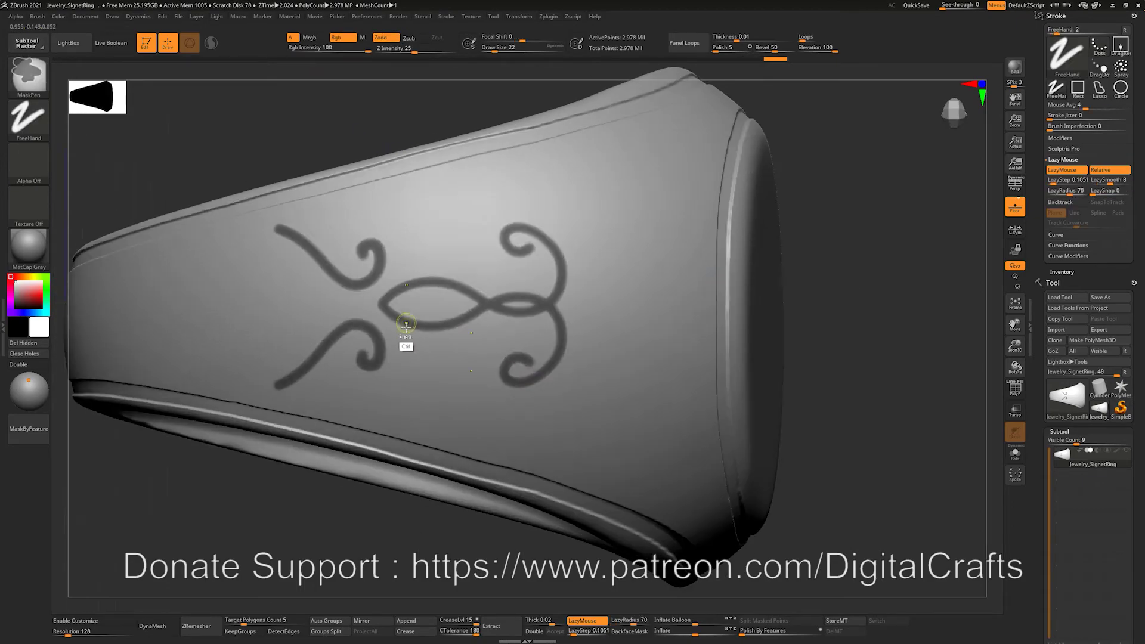
left_click_drag(388, 327, 453, 388)
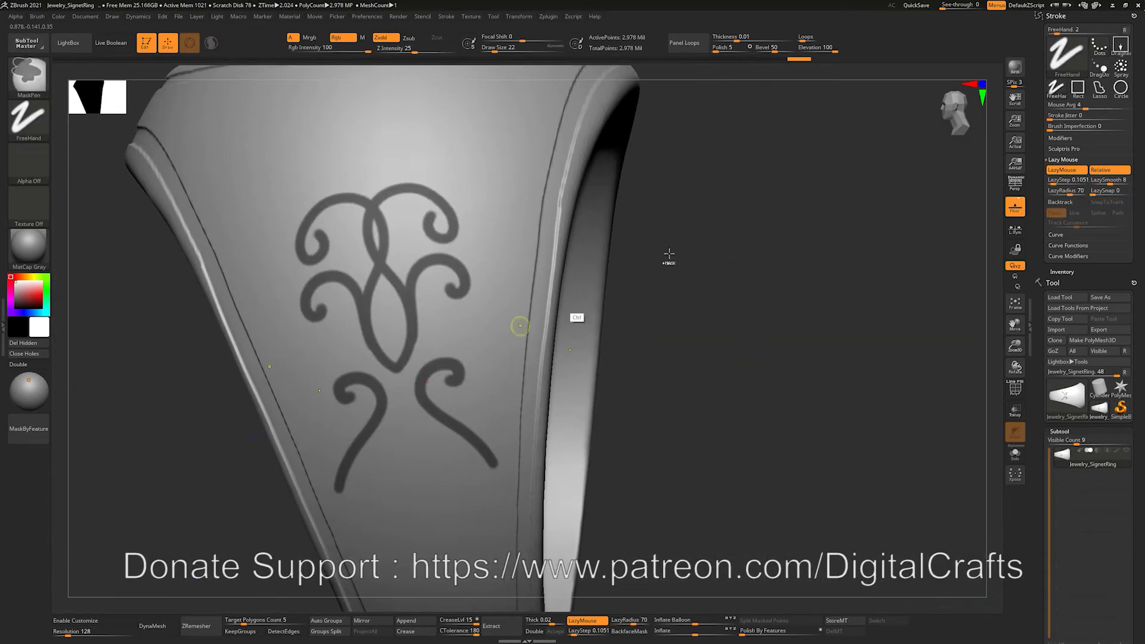
mouse_move(519, 324)
left_mouse_down("ctrl")
mouse_move(435, 378)
mouse_move(481, 310)
mouse_move(425, 357)
mouse_move(505, 269)
left_mouse_up("ctrl")
left_click_drag(746, 334, 739, 294, "alt")
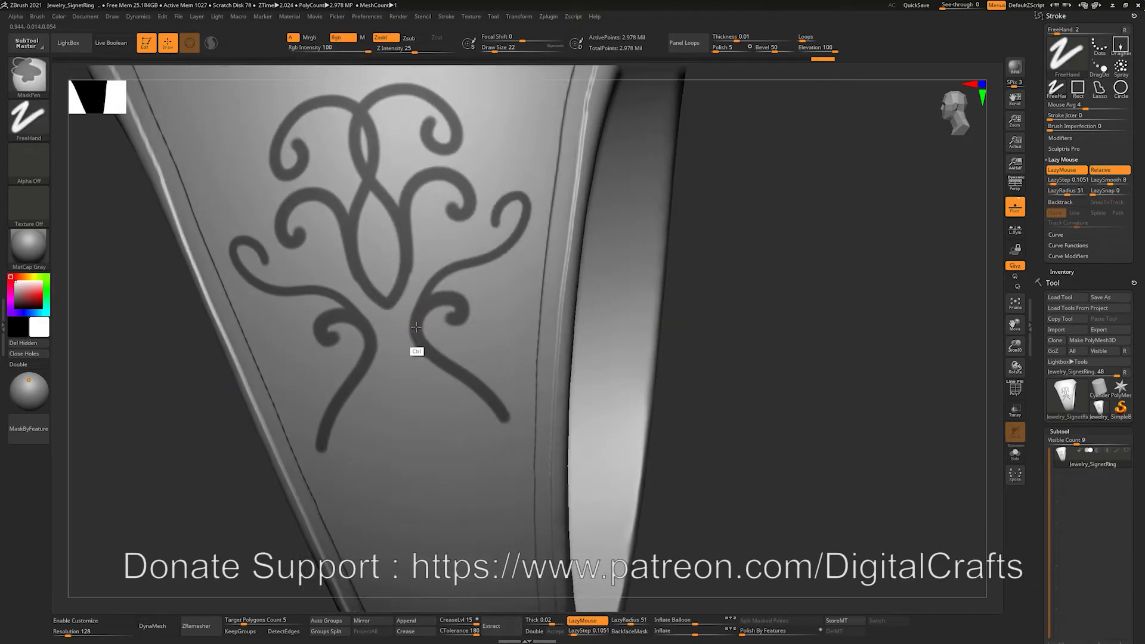
- Lower LazyRadius to 25 and mask smaller curls branching off the lower scrolls
left_click_drag(417, 327, 502, 345, "ctrl")
left_click_drag(733, 322, 733, 286, "alt")
left_click_drag(422, 299, 520, 262, "ctrl")
key("ctrl+z")
left_click_drag(1067, 192, 1062, 192)
left_click_drag(431, 309, 503, 258, "ctrl")
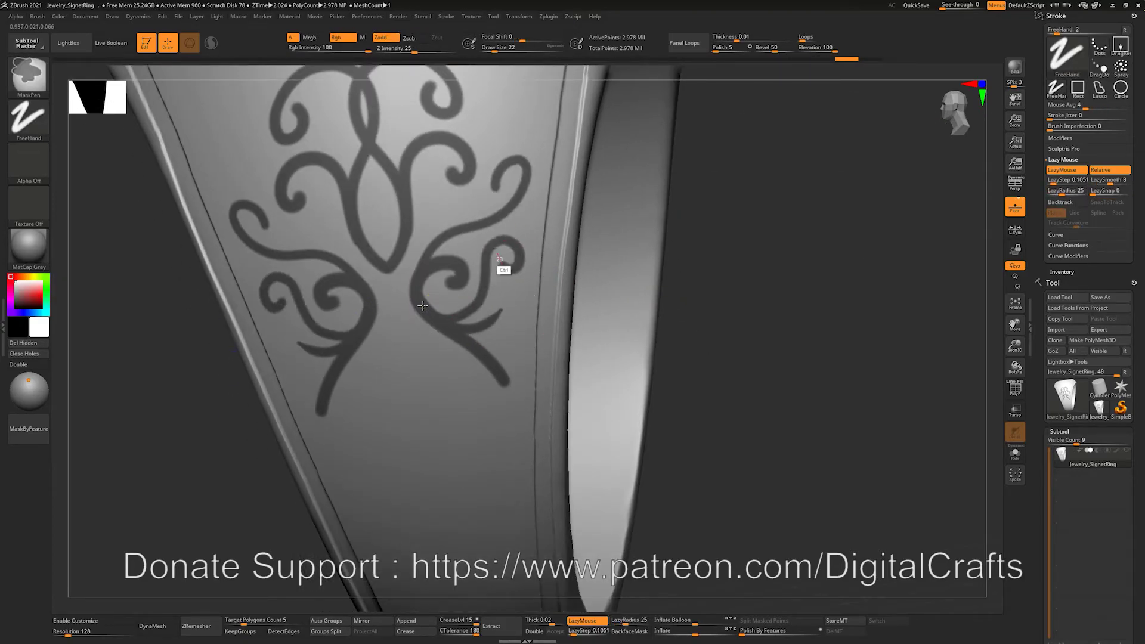
- Mask the trailing stems and curls at the narrow lower end of the side panel
left_click_drag(662, 335, 655, 256, "alt")
mouse_move(410, 230)
left_mouse_down("ctrl")
mouse_move(439, 352)
mouse_move(445, 332)
mouse_move(404, 335)
left_mouse_up("ctrl")
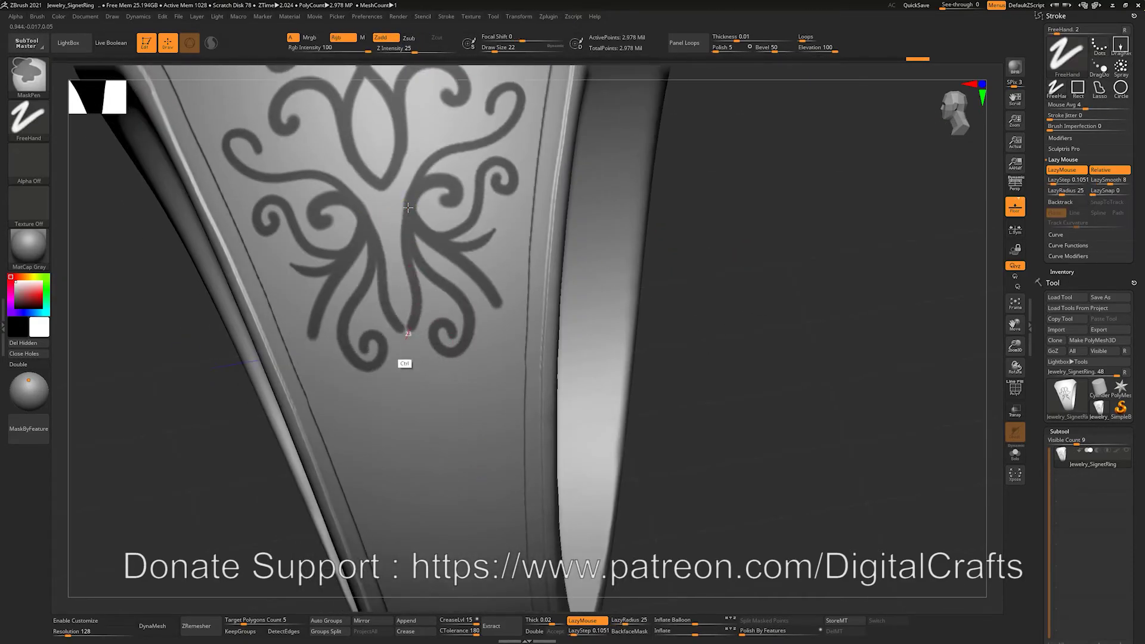
key("ctrl+z")
mouse_move(409, 238)
left_mouse_down("ctrl")
mouse_move(418, 370)
mouse_move(474, 387)
left_mouse_up("ctrl")
key("ctrl+z")
left_click_drag(703, 262, 705, 334)
left_click_drag(363, 182, 366, 202, "ctrl")
left_click_drag(411, 240, 431, 237, "ctrl")
- Mask more scrolls on the upper panel and two filled flower petals with scalloped ends above them
left_click_drag(764, 156, 725, 238)
left_click_drag(452, 284, 486, 235, "ctrl")
mouse_move(868, 239)
left_mouse_down()
mouse_move(754, 245)
mouse_move(775, 248)
left_mouse_up()
mouse_move(364, 294)
left_mouse_down("ctrl")
mouse_move(380, 336)
mouse_move(372, 318)
left_mouse_up("ctrl")
left_click_drag(859, 238, 850, 287)
mouse_move(355, 335)
left_mouse_down("ctrl")
mouse_move(464, 287)
mouse_move(448, 225)
mouse_move(416, 185)
mouse_move(368, 291)
left_mouse_up("ctrl")
left_click_drag(425, 192, 387, 267, "ctrl")
mouse_move(453, 198)
left_mouse_down("ctrl")
mouse_move(420, 243)
mouse_move(366, 279)
left_mouse_up("ctrl")
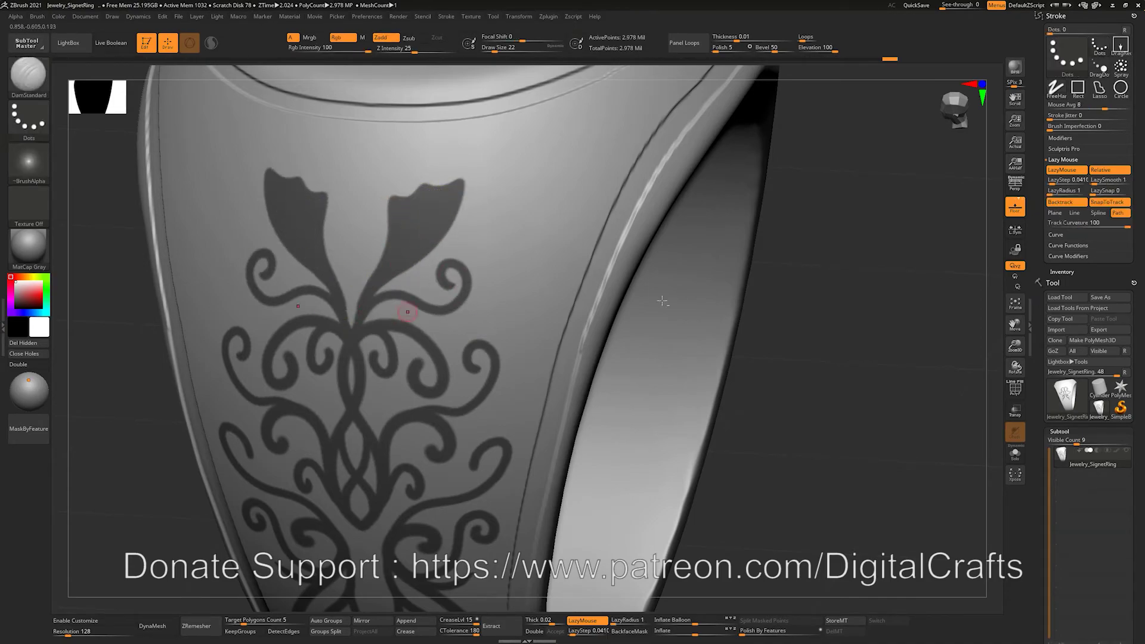
- Mask curling tendrils that branch outward from the stems beneath the flower petals
left_click_drag(775, 298, 766, 327, "alt")
key("ctrl+z")
mouse_move(370, 334)
left_mouse_down("ctrl")
mouse_move(448, 340)
mouse_move(470, 325)
left_mouse_up("ctrl")
right_click_drag(532, 307, 517, 295)
left_click_drag(415, 327, 489, 261, "ctrl")
right_click_drag(612, 369, 591, 352)
left_click_drag(413, 301, 467, 326, "ctrl")
right_click_drag(597, 358, 583, 336, "alt")
left_click_drag(425, 269, 447, 302, "ctrl")
right_click_drag(578, 352, 569, 332, "alt")
mouse_move(388, 368)
left_mouse_down("ctrl")
mouse_move(461, 318)
mouse_move(447, 377)
mouse_move(440, 365)
left_mouse_up("ctrl")
- Mask outer curls beside the petals and slender pointed strands between the two petals
left_click_drag(850, 197, 823, 238)
left_click_drag(331, 230, 316, 170, "ctrl")
left_click_drag(752, 263, 762, 340, "alt")
left_click_drag(326, 356, 404, 310, "ctrl")
left_click_drag(805, 262, 788, 282)
mouse_move(362, 351)
left_mouse_down("ctrl")
mouse_move(481, 291)
mouse_move(464, 279)
left_mouse_up("ctrl")
left_click_drag(894, 268, 880, 310)
left_click_drag(283, 430, 309, 278, "ctrl")
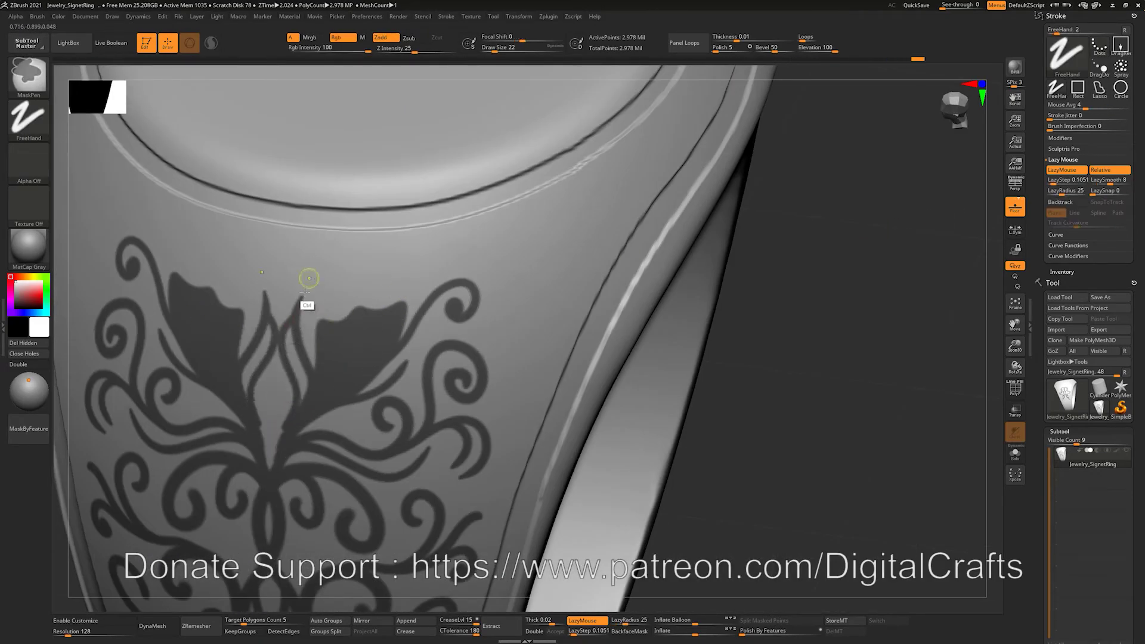
- Mask two spiral tendrils rising between the petals and a wavy tendril reaching toward the shoulder
left_click_drag(304, 376, 306, 390, "ctrl")
left_click_drag(835, 250, 844, 277)
mouse_move(316, 373)
left_mouse_down("ctrl")
mouse_move(369, 276)
mouse_move(341, 278)
left_mouse_up("ctrl")
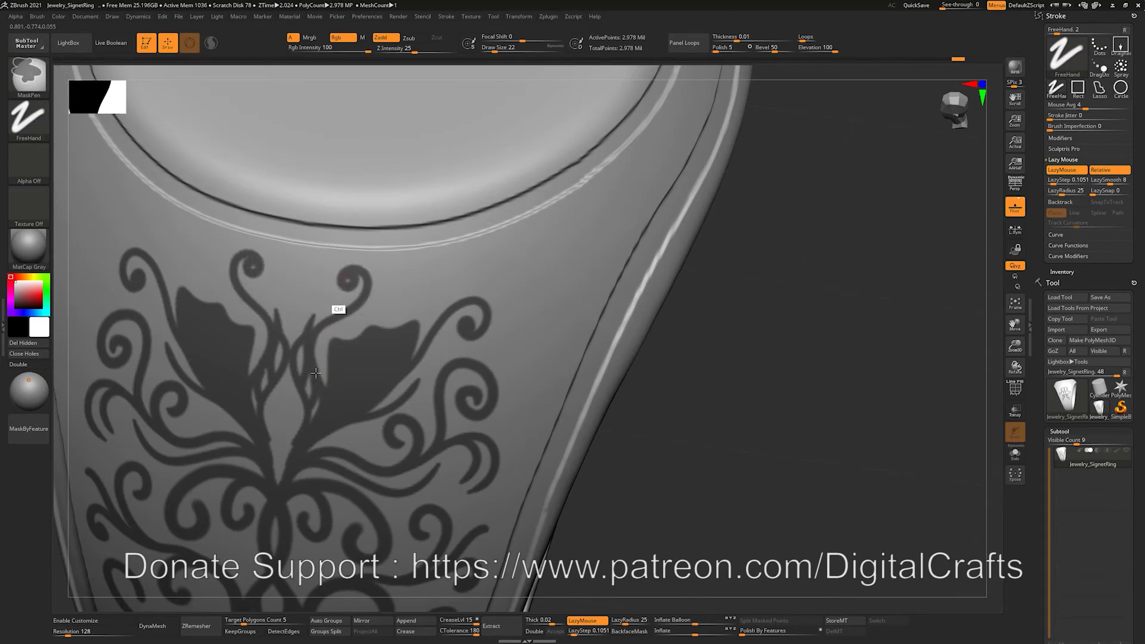
left_click_drag(314, 338, 537, 272, "ctrl")
- Mask curved branches that fill the gap between the outer curls and the ring's side border
left_click_drag(853, 263, 787, 298)
left_click_drag(437, 380, 493, 272, "ctrl")
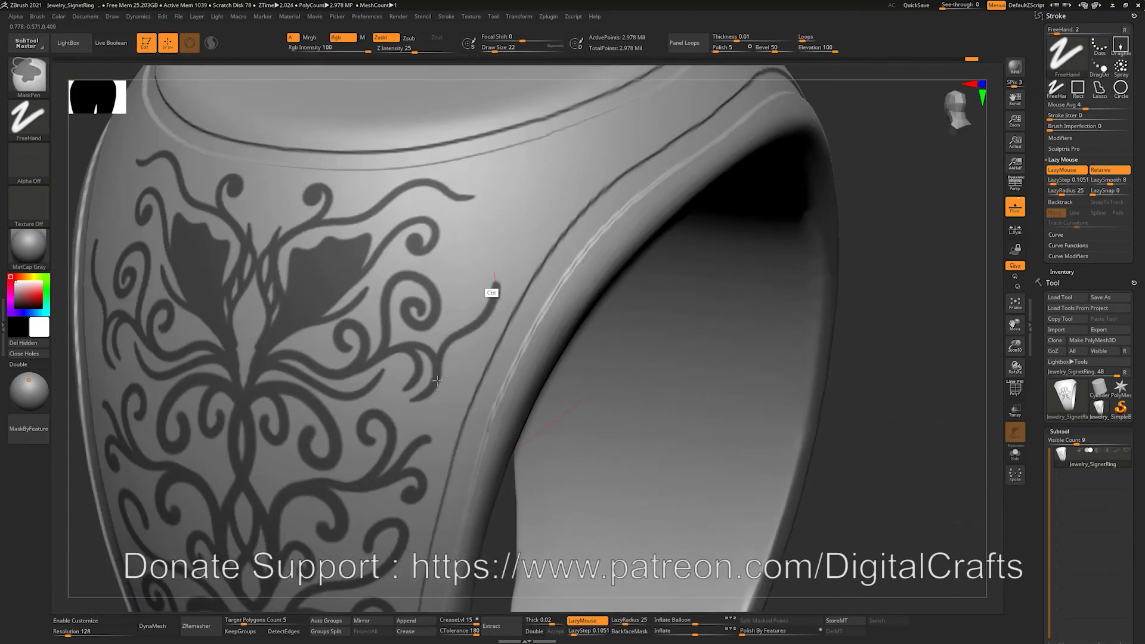
left_click_drag(442, 352, 457, 236, "ctrl")
left_click_drag(451, 284, 507, 262, "ctrl")
mouse_move(874, 289)
left_mouse_down()
mouse_move(866, 310)
mouse_move(806, 355)
left_mouse_up()
mouse_move(423, 359)
left_mouse_down("ctrl")
mouse_move(529, 275)
mouse_move(465, 271)
mouse_move(481, 283)
mouse_move(453, 313)
mouse_move(494, 294)
left_mouse_up("ctrl")
- Mask a filled leaf and small curls at the shoulder corner beneath the flat top
right_click_drag(494, 294, 568, 238)
mouse_move(568, 238)
left_mouse_down("ctrl")
mouse_move(558, 244)
mouse_move(609, 199)
left_mouse_up("ctrl")
key("ctrl+z")
mouse_move(544, 221)
left_mouse_down("ctrl")
mouse_move(631, 200)
mouse_move(617, 200)
left_mouse_up("ctrl")
left_click_drag(924, 146, 916, 177)
left_click_drag(558, 238, 587, 262, "ctrl")
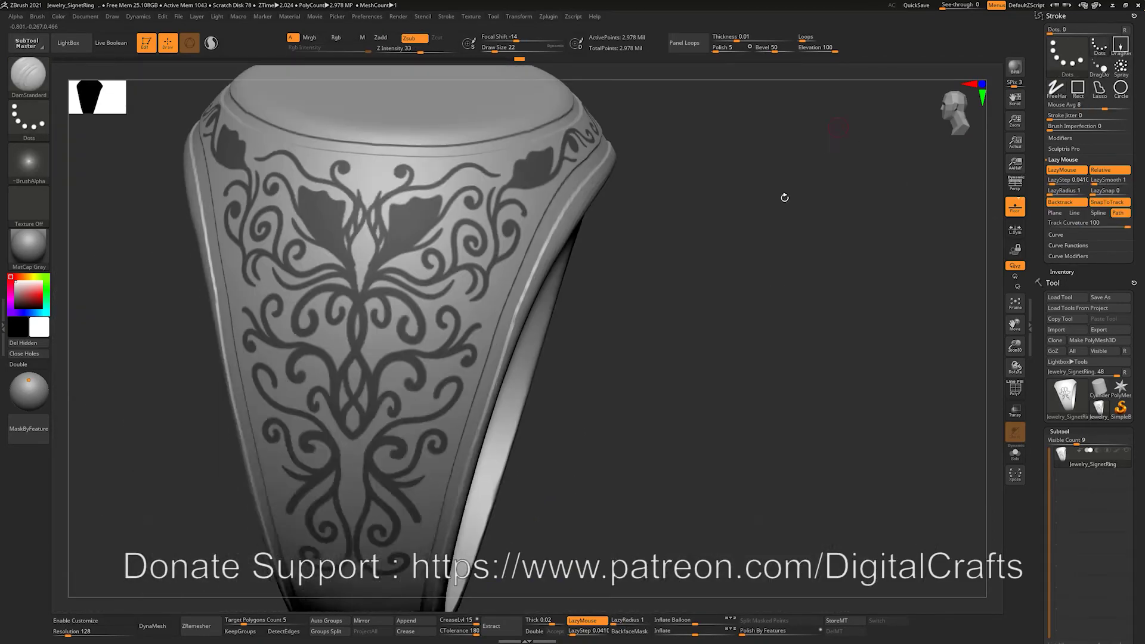
- Raise the scroll ornament by inverting the mask and applying Inflate, clear the mask and subdivide the ring once
left_click(780, 197, "ctrl")
right_click_drag(779, 197, 686, 599)
mouse_move(684, 621)
left_mouse_down()
mouse_move(722, 365)
mouse_move(763, 348)
mouse_move(699, 621)
left_mouse_up()
key("ctrl+z")
mouse_move(787, 370)
left_mouse_down("ctrl")
mouse_move(727, 276)
mouse_move(633, 329)
left_mouse_up("ctrl")
key("ctrl+d")
- Carve DamStandard grooves along the lowest stems and curls with draw size 39 and LazyRadius 37
mouse_move(793, 359)
left_mouse_down("alt")
mouse_move(806, 332)
mouse_move(798, 358)
left_mouse_up("alt")
left_click_drag(392, 255, 466, 380)
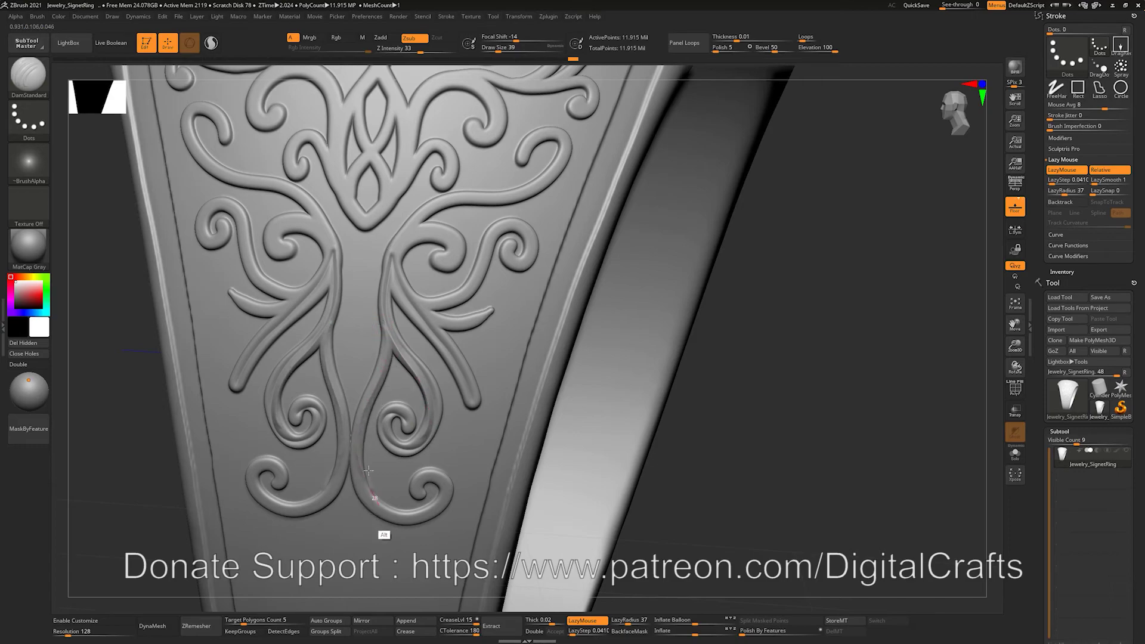
mouse_move(866, 388)
left_mouse_down()
mouse_move(910, 378)
mouse_move(919, 352)
left_mouse_up()
left_click_drag(376, 288, 398, 314)
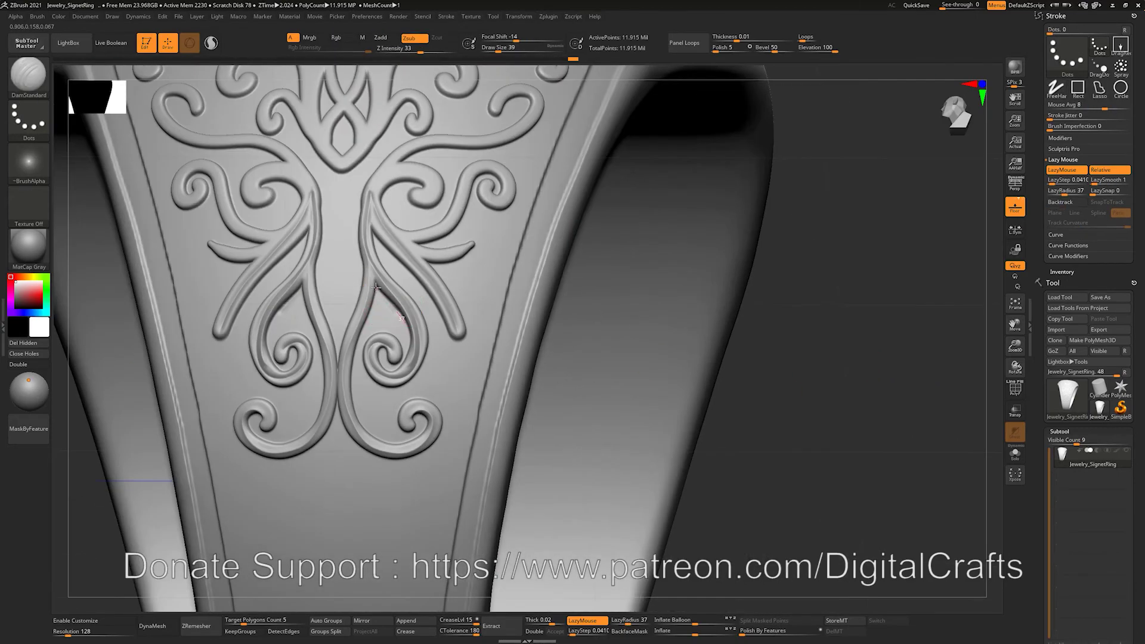
left_click_drag(367, 428, 425, 420)
- Sculpt layered strands around the lower spirals with grooves and raised DamStandard strokes
left_click_drag(846, 292, 838, 360, "alt")
mouse_move(363, 303)
left_mouse_down()
mouse_move(389, 337)
mouse_move(431, 447)
left_mouse_up()
mouse_move(373, 318)
left_mouse_down()
mouse_move(419, 391)
mouse_move(428, 444)
left_mouse_up()
left_click_drag(370, 367, 395, 404)
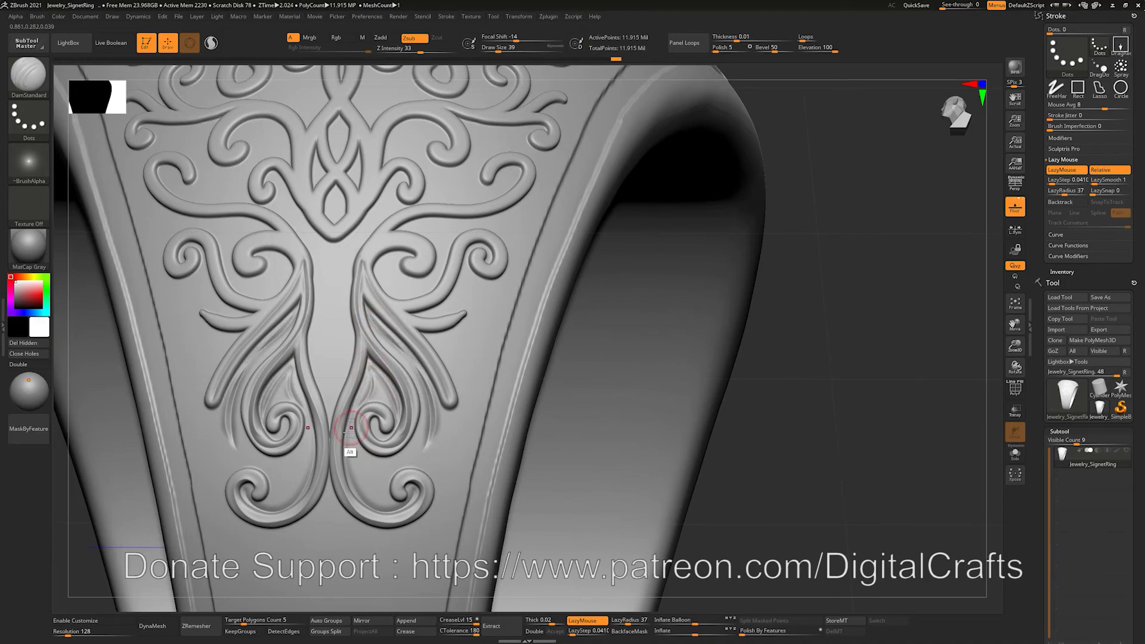
left_click_drag(345, 444, 370, 490, "alt")
right_click_drag(408, 468, 370, 340)
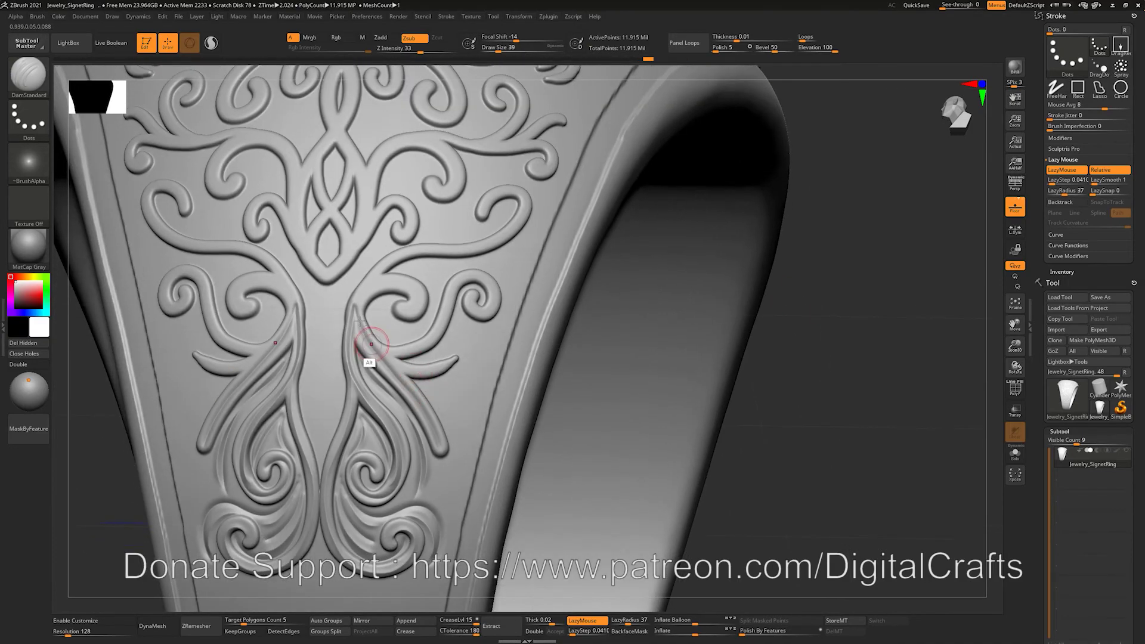
- Groove the outer side curls and add wavy strands beneath them toward the panel's border
mouse_move(437, 396)
left_mouse_down()
mouse_move(494, 302)
mouse_move(470, 289)
left_mouse_up()
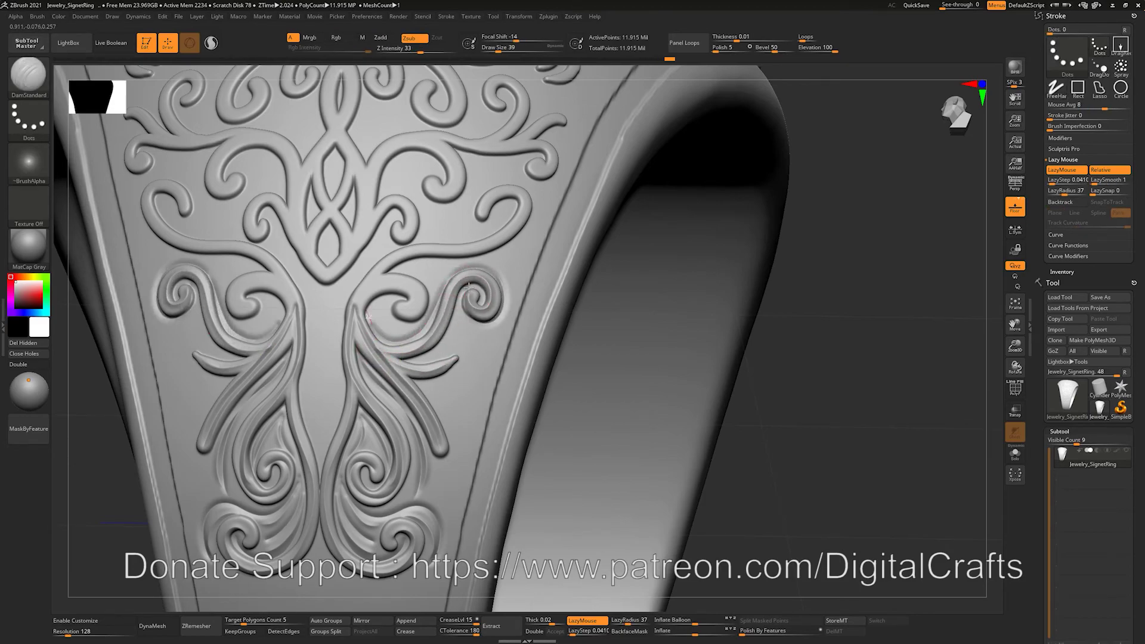
right_click_drag(469, 289, 383, 377)
left_click_drag(412, 381, 475, 346)
mouse_move(381, 396)
left_mouse_down()
mouse_move(466, 362)
mouse_move(458, 377)
left_mouse_up()
mouse_move(392, 419)
left_mouse_down()
mouse_move(443, 413)
mouse_move(427, 489)
left_mouse_up()
left_click_drag(400, 427, 442, 449)
right_click_drag(397, 427, 364, 345)
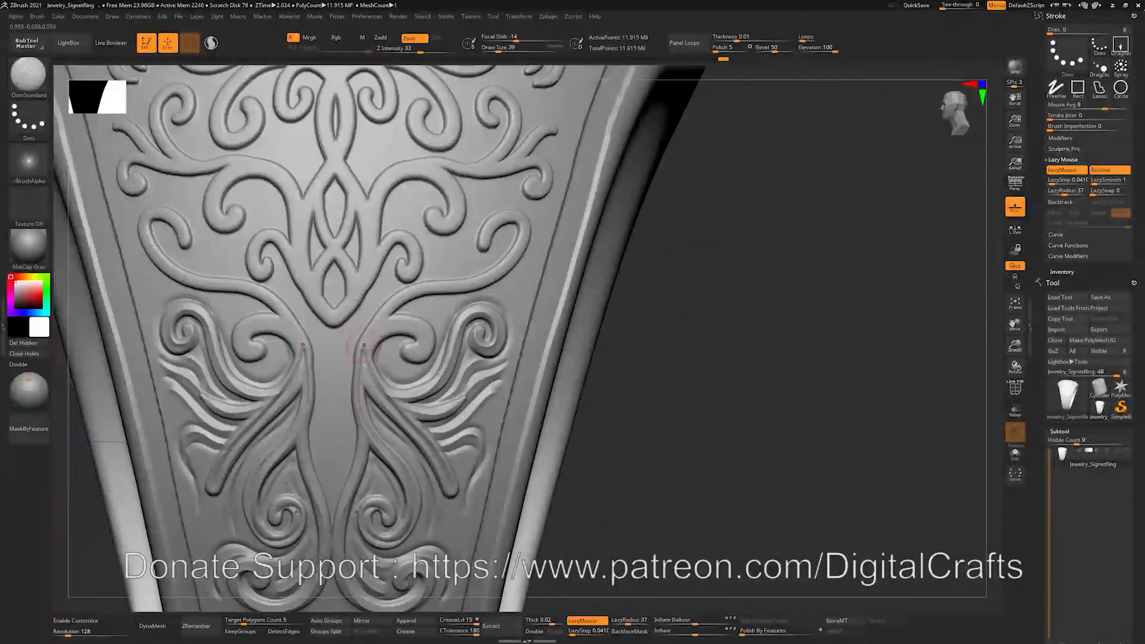
- Build up layered DamStandard strands inside the two inner curls beside the central stem
mouse_move(361, 351)
left_mouse_down("alt")
mouse_move(482, 231)
mouse_move(485, 244)
left_mouse_up("alt")
mouse_move(362, 351)
left_mouse_down("alt")
mouse_move(393, 330)
mouse_move(409, 352)
mouse_move(396, 347)
left_mouse_up("alt")
right_click_drag(396, 346, 340, 316)
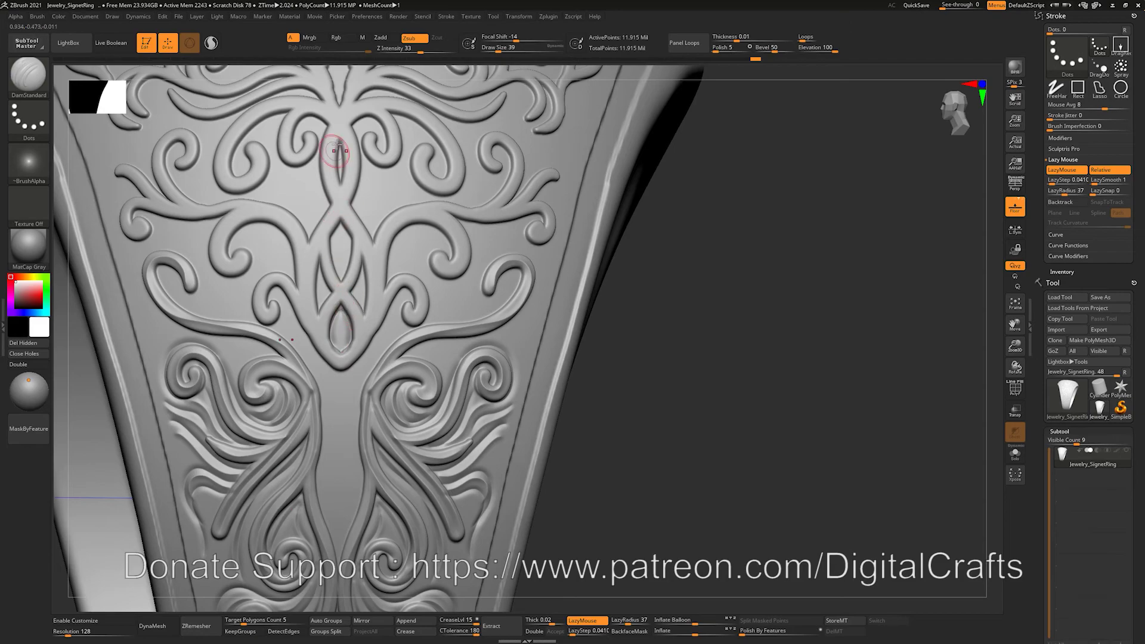
- Reduce the draw size to 27 and raise thin DamStandard ridges along the central interlaced stem and its neighbouring curls
mouse_move(351, 193)
left_mouse_down("alt")
mouse_move(365, 330)
mouse_move(344, 360)
left_mouse_up("alt")
mouse_move(342, 210)
left_mouse_down("alt")
mouse_move(358, 225)
mouse_move(376, 322)
left_mouse_up("alt")
key("s")
left_click_drag(378, 257, 382, 258)
mouse_move(379, 286)
left_mouse_down("alt")
mouse_move(449, 273)
mouse_move(441, 263)
left_mouse_up("alt")
mouse_move(382, 315)
left_mouse_down("alt")
mouse_move(413, 317)
mouse_move(358, 371)
mouse_move(342, 458)
left_mouse_up("alt")
right_click_drag(357, 435, 339, 383)
left_click_drag(323, 340, 321, 405, "alt")
mouse_move(324, 333)
left_mouse_down("alt")
mouse_move(336, 382)
mouse_move(320, 450)
left_mouse_up("alt")
- Groove the middle scrolls beside the interlaced stem and wrap raised strands around their curls
mouse_move(621, 325)
left_mouse_down()
mouse_move(644, 335)
mouse_move(715, 243)
mouse_move(772, 346)
left_mouse_up()
mouse_move(366, 261)
left_mouse_down()
mouse_move(410, 234)
mouse_move(369, 260)
mouse_move(421, 286)
mouse_move(432, 263)
left_mouse_up()
mouse_move(425, 251)
left_mouse_down()
mouse_move(481, 298)
mouse_move(466, 238)
left_mouse_up()
mouse_move(409, 243)
left_mouse_down()
mouse_move(419, 293)
mouse_move(394, 334)
left_mouse_up()
mouse_move(402, 321)
left_mouse_down()
mouse_move(371, 316)
mouse_move(402, 317)
left_mouse_up()
left_click_drag(696, 301, 591, 273)
mouse_move(487, 254)
left_mouse_down("alt")
mouse_move(454, 307)
mouse_move(410, 324)
left_mouse_up("alt")
mouse_move(435, 320)
left_mouse_down("alt")
mouse_move(516, 266)
mouse_move(552, 264)
left_mouse_up("alt")
- Add raised flowing strands along the side scrolls toward the panel's border with DamStandard strokes
mouse_move(847, 280)
left_mouse_down()
mouse_move(869, 271)
mouse_move(936, 334)
left_mouse_up()
left_click_drag(333, 293, 496, 267, "alt")
mouse_move(343, 270)
left_mouse_down("alt")
mouse_move(466, 259)
mouse_move(451, 224)
left_mouse_up("alt")
mouse_move(472, 262)
left_mouse_down("alt")
mouse_move(501, 192)
mouse_move(522, 196)
left_mouse_up("alt")
left_click_drag(714, 286, 656, 280)
mouse_move(459, 256)
left_mouse_down("alt")
mouse_move(504, 287)
mouse_move(502, 240)
left_mouse_up("alt")
left_click_drag(552, 88, 536, 248, "alt")
mouse_move(612, 137)
left_mouse_down("alt")
mouse_move(570, 123)
mouse_move(549, 168)
left_mouse_up("alt")
mouse_move(575, 173)
left_mouse_down("alt")
mouse_move(599, 192)
mouse_move(552, 227)
left_mouse_up("alt")
- Carve DamStandard grooves along the upper curls and stems close to the ornament's central axis
left_click_drag(901, 214, 841, 294)
left_click_drag(370, 234, 296, 365)
mouse_move(361, 264)
left_mouse_down()
mouse_move(411, 226)
mouse_move(370, 322)
mouse_move(388, 256)
mouse_move(422, 243)
mouse_move(420, 272)
left_mouse_up()
mouse_move(373, 229)
left_mouse_down()
mouse_move(328, 330)
mouse_move(351, 305)
left_mouse_up()
left_click_drag(356, 229, 336, 343)
left_click_drag(859, 286, 895, 310)
- Raise ridges along the upper scrolls and the fan-shaped petals of the top flower
mouse_move(345, 317)
left_mouse_down("alt")
mouse_move(393, 175)
mouse_move(365, 176)
left_mouse_up("alt")
mouse_move(382, 209)
left_mouse_down("alt")
mouse_move(468, 175)
mouse_move(546, 171)
left_mouse_up("alt")
mouse_move(340, 216)
left_mouse_down("alt")
mouse_move(312, 278)
mouse_move(314, 370)
left_mouse_up("alt")
left_click_drag(335, 234, 328, 277, "alt")
- Fill the gaps around the outer side scrolls with further thin raised strands
mouse_move(689, 370)
left_mouse_down("alt")
mouse_move(682, 324)
mouse_move(601, 290)
left_mouse_up("alt")
left_click_drag(361, 327, 348, 351, "alt")
left_click_drag(683, 325, 689, 296, "alt")
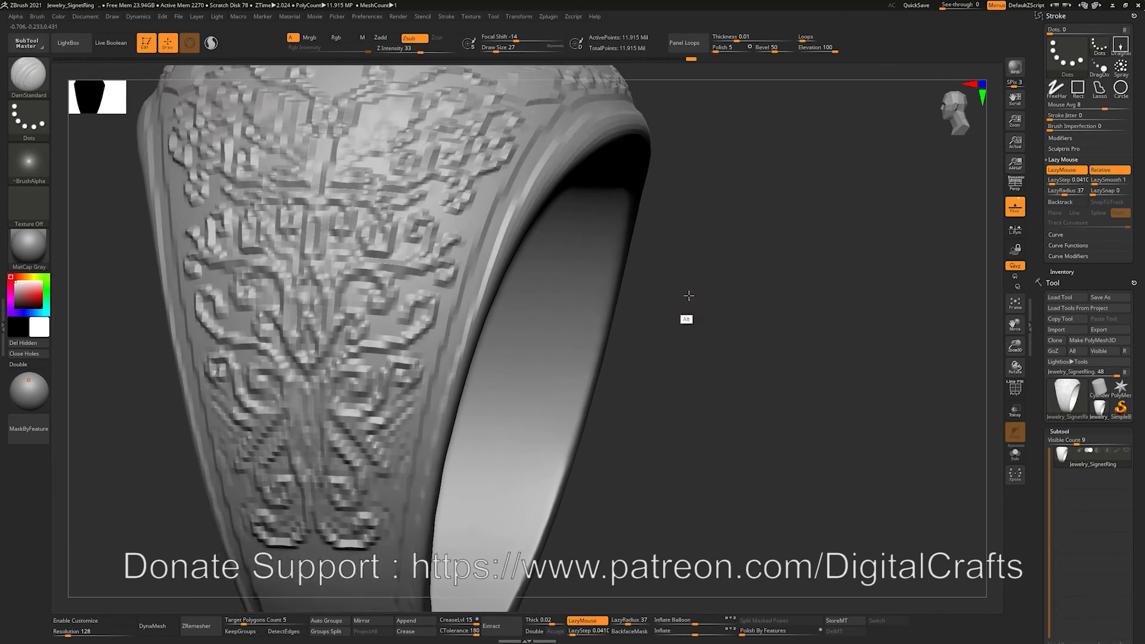
right_click_drag(688, 296, 346, 298, "alt")
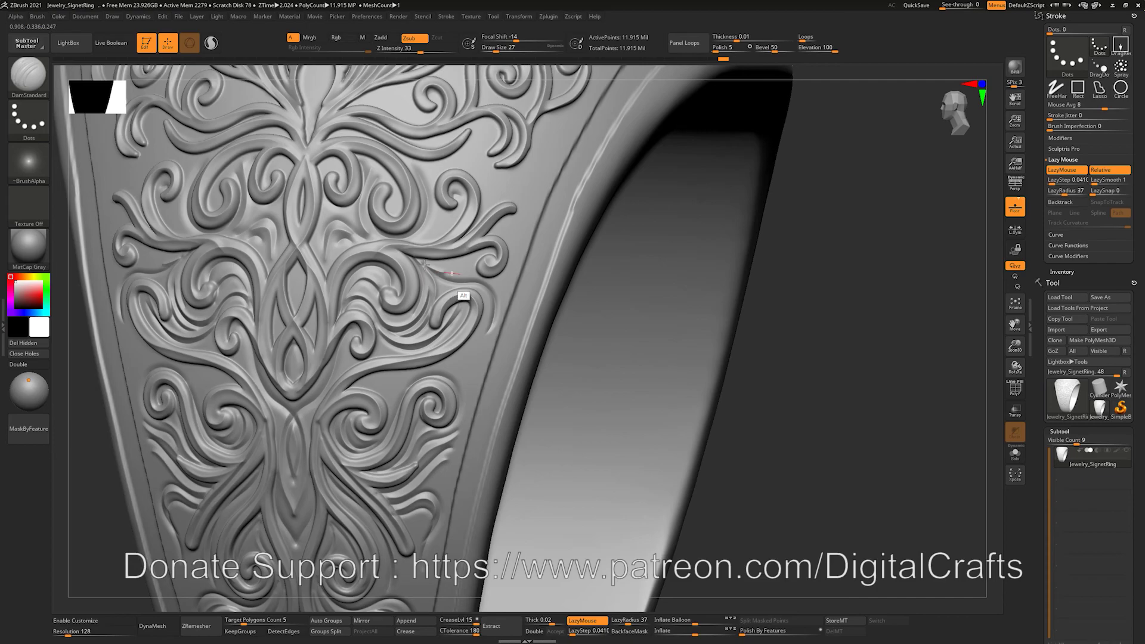
mouse_move(344, 369)
left_mouse_down()
mouse_move(408, 357)
mouse_move(408, 379)
mouse_move(405, 367)
left_mouse_up()
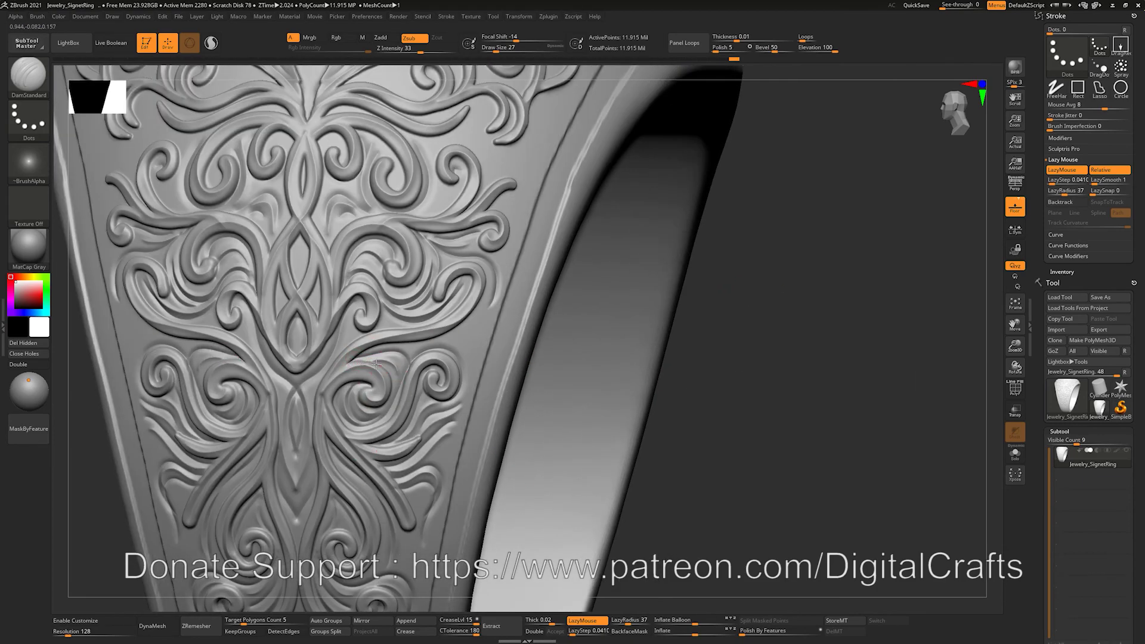
- Render the ring with BPR and inspect the whole ornamented side panel
left_click_drag(791, 336, 752, 201, "alt")
key("shift+r")
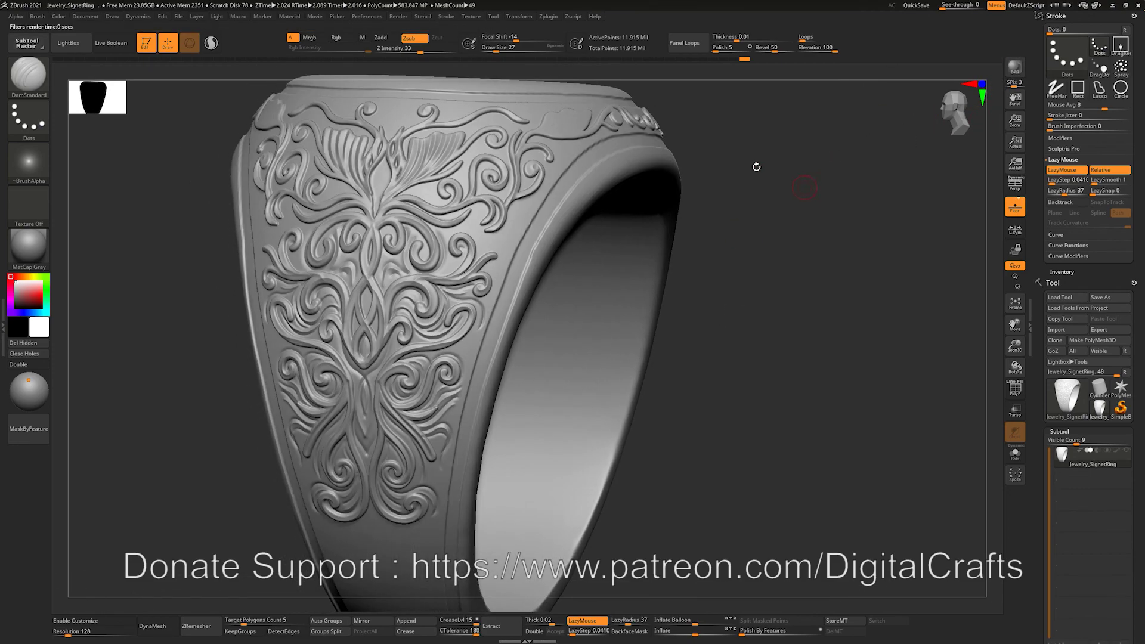
left_click_drag(825, 184, 764, 170)
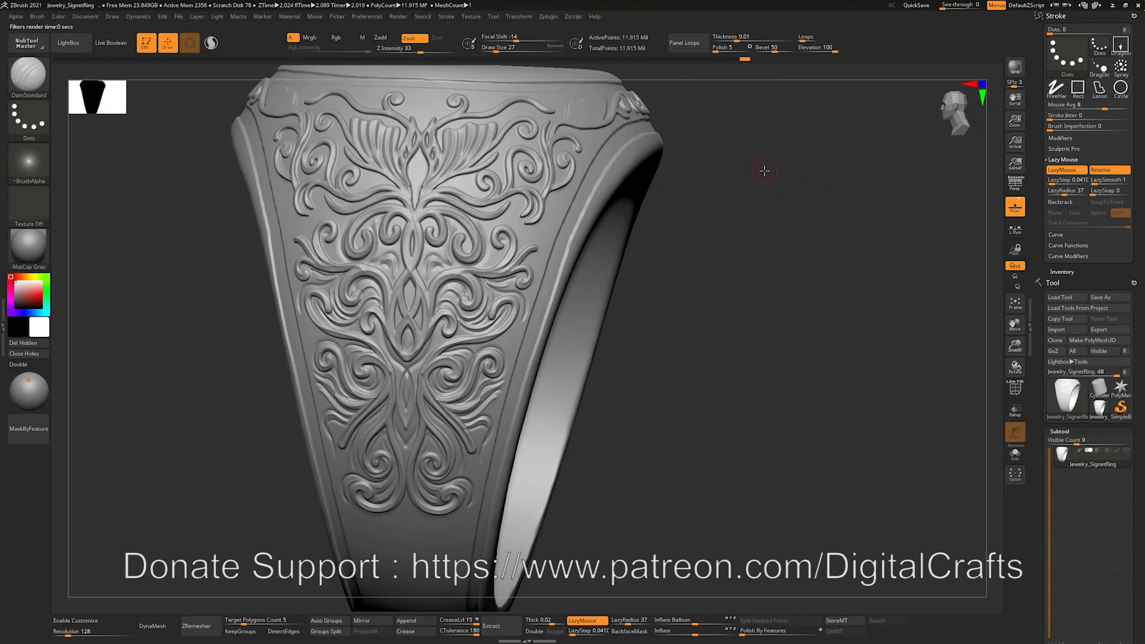
mouse_move(28, 162)
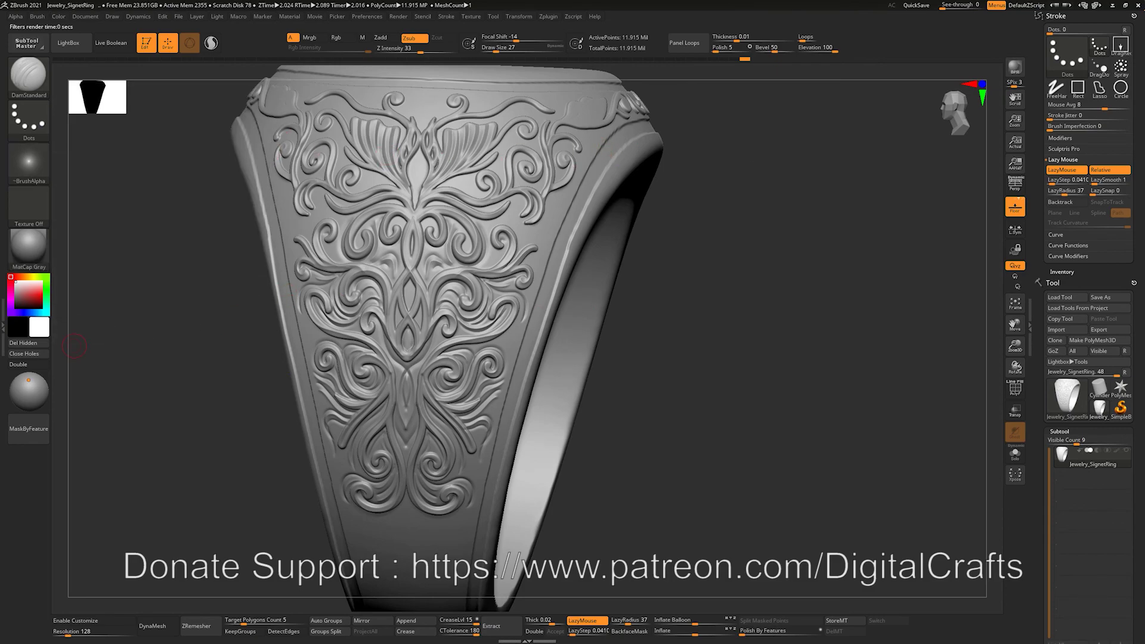